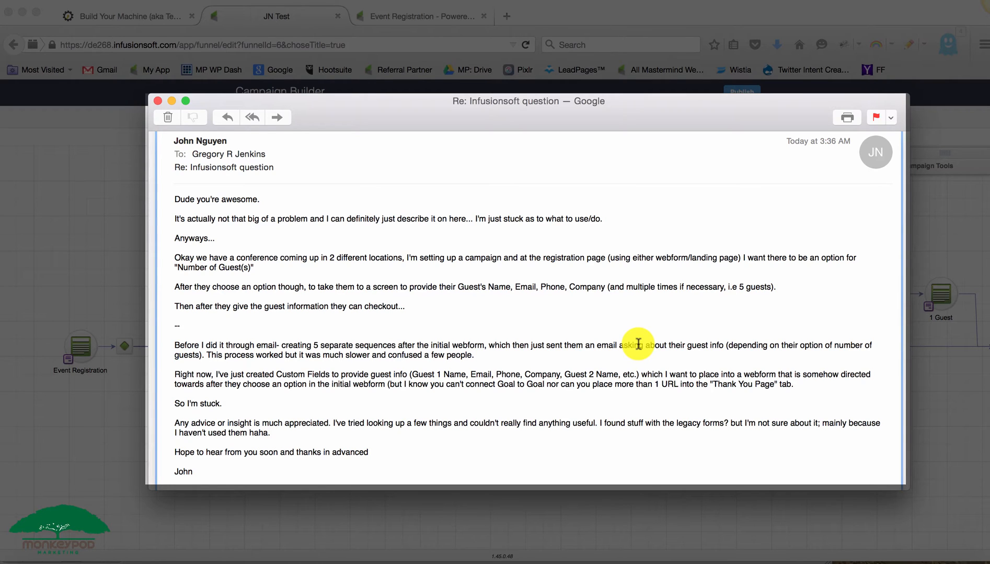
- Read the client's email describing the event registration guest-information problem, then return to the campaign
scroll(638, 344, down, 3)
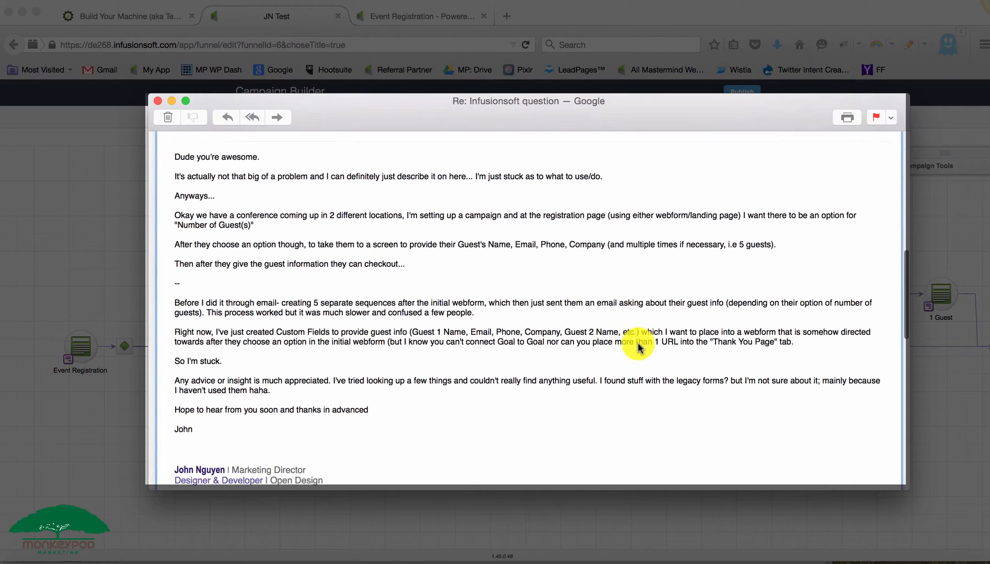
scroll(639, 346, up, 2)
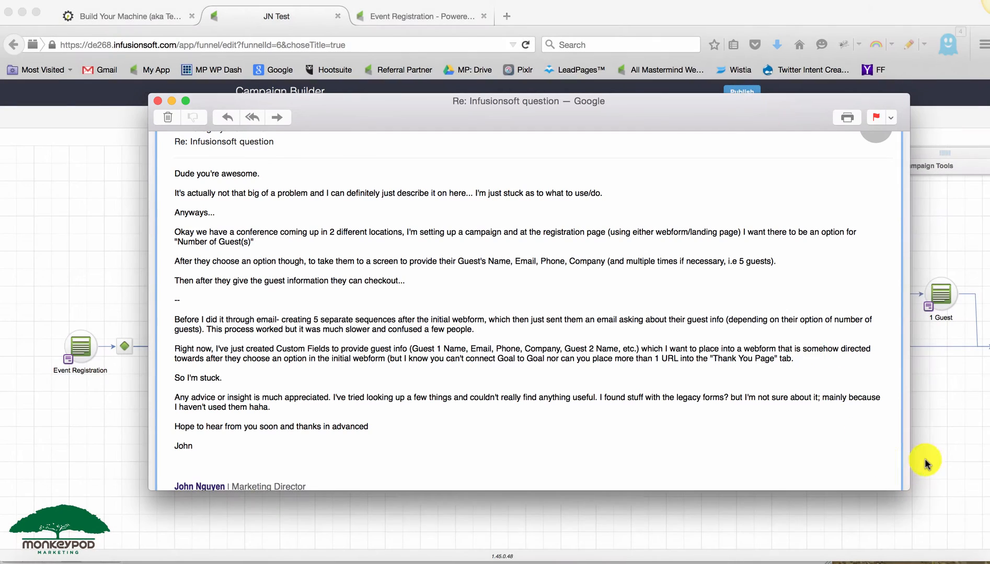
click(935, 457)
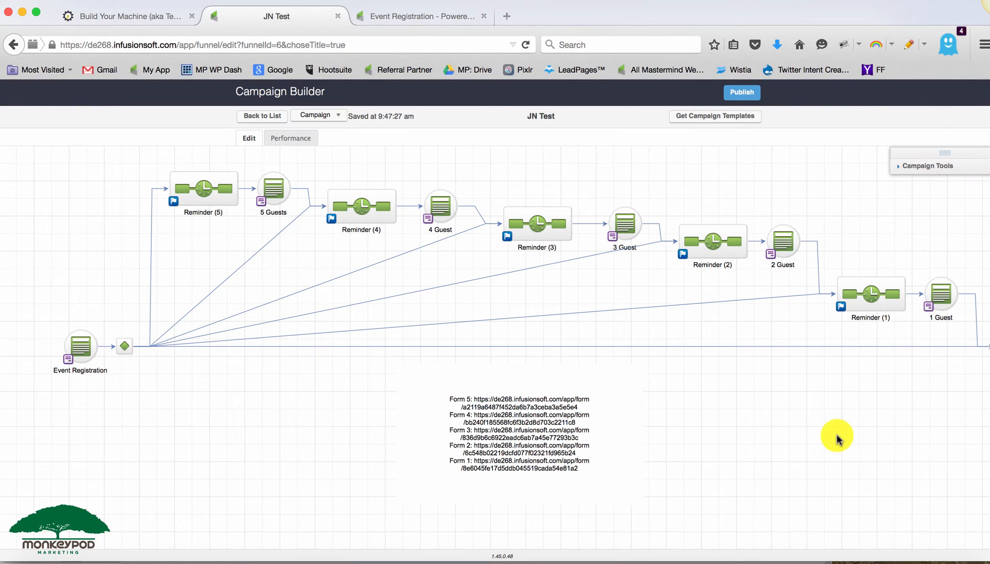
- Pan around the campaign canvas to review the registration form, reminders and guest forms
drag(854, 374, 841, 375)
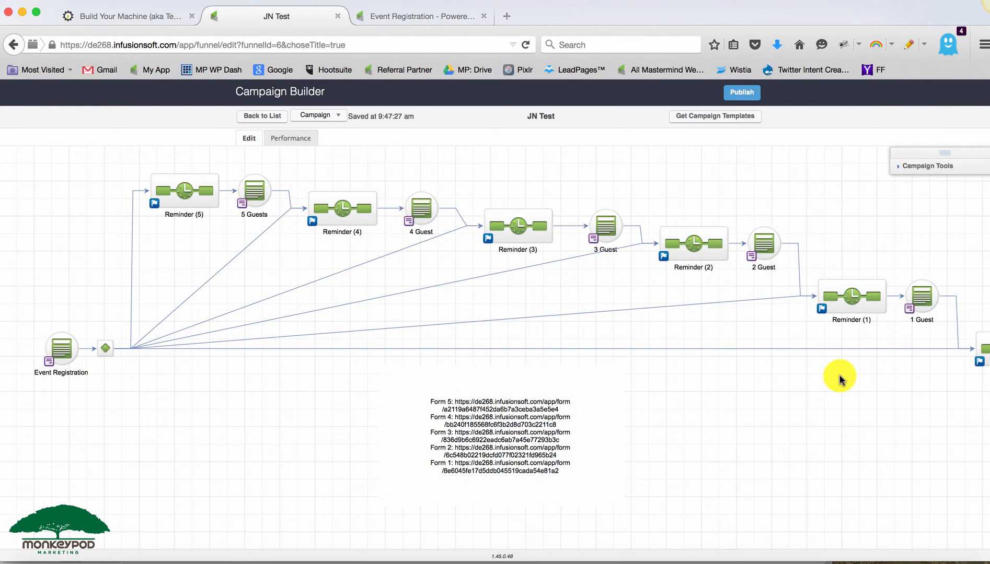
drag(11, 311, 117, 402)
click(117, 405)
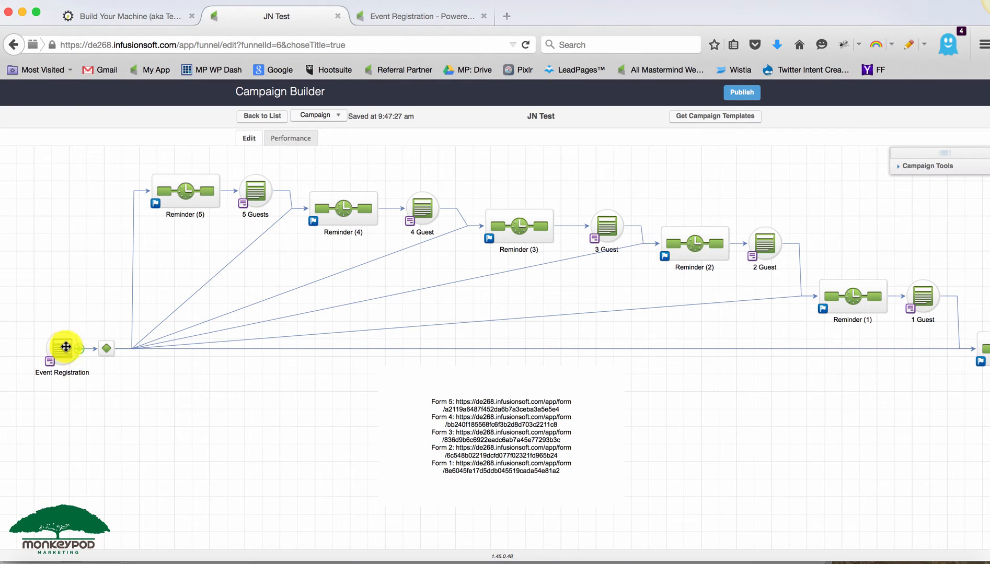
click(253, 194)
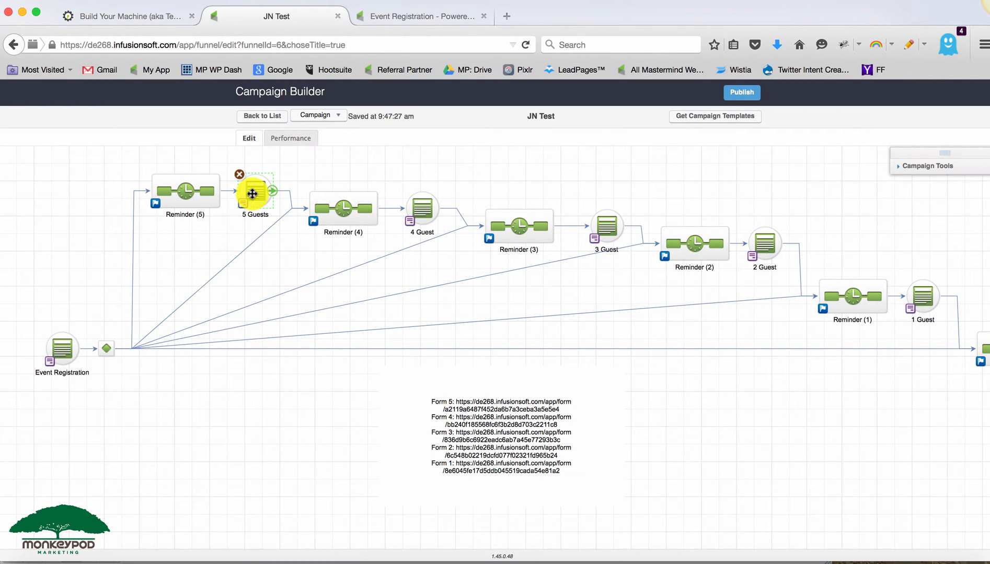
- Open the Event Registration web form and inspect the Number of Guests field settings before returning to the campaign
double_click(56, 350)
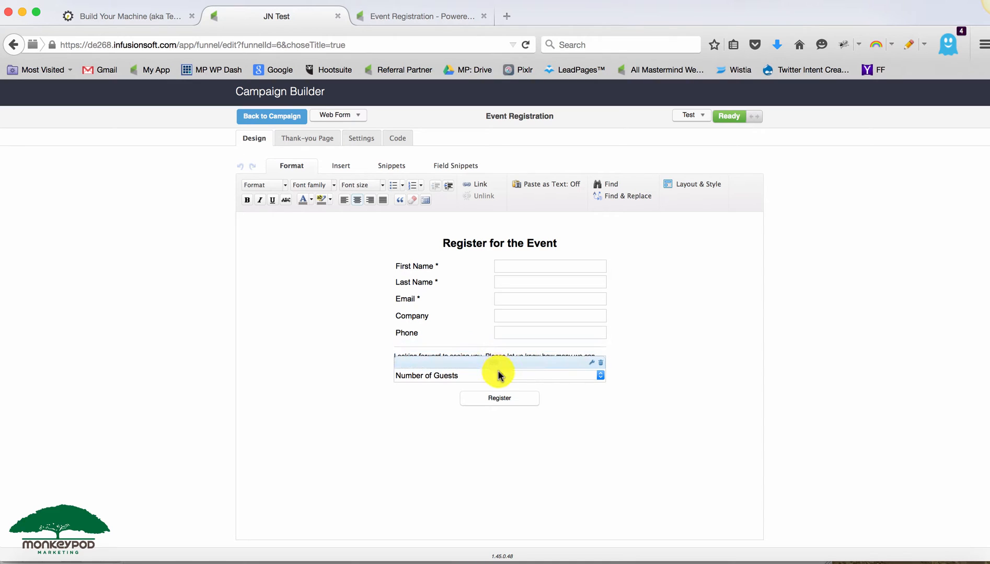
double_click(540, 380)
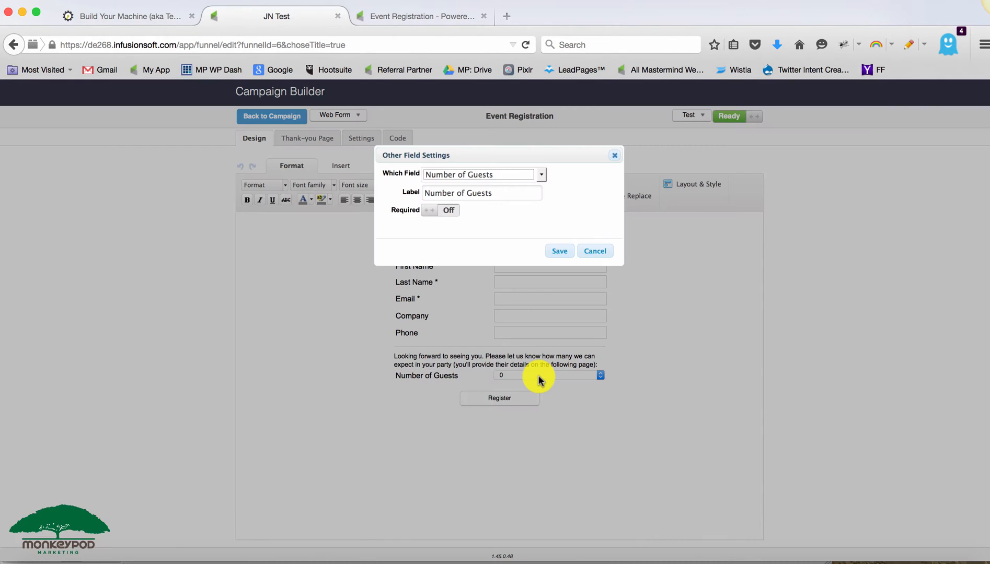
click(557, 248)
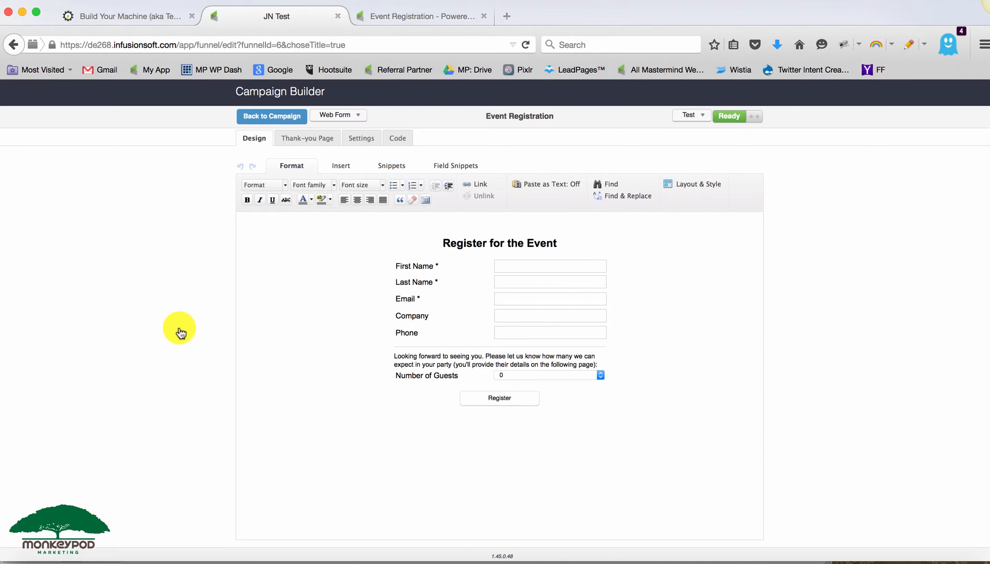
click(270, 117)
- Examine each guest web form and the All Set sequence along the campaign flow
click(252, 189)
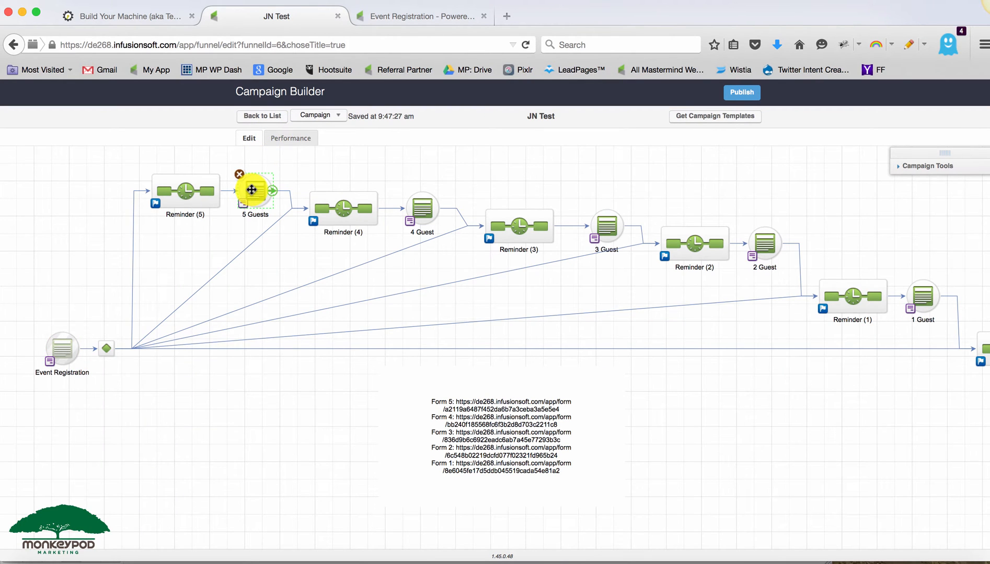
click(425, 203)
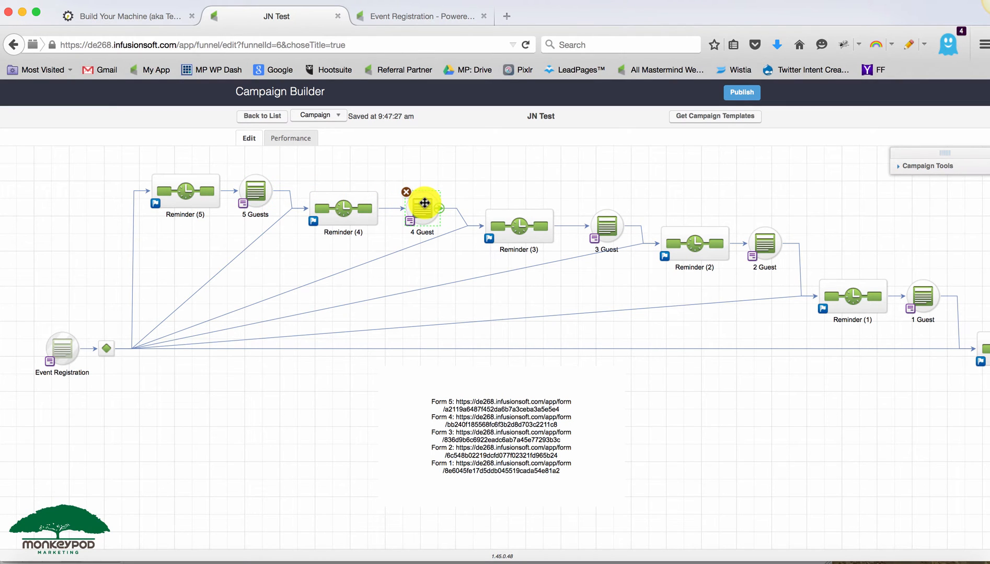
click(599, 227)
click(767, 250)
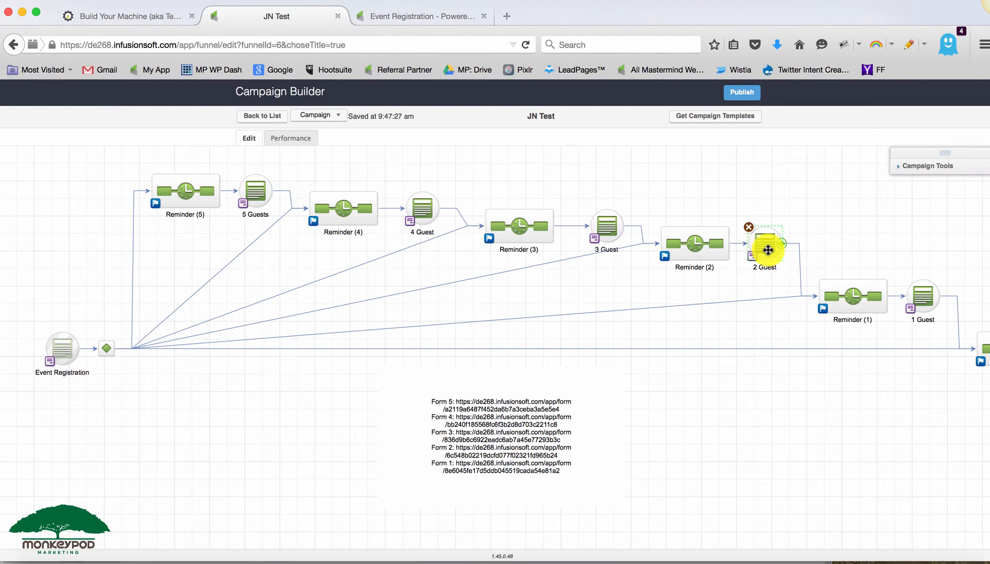
click(922, 296)
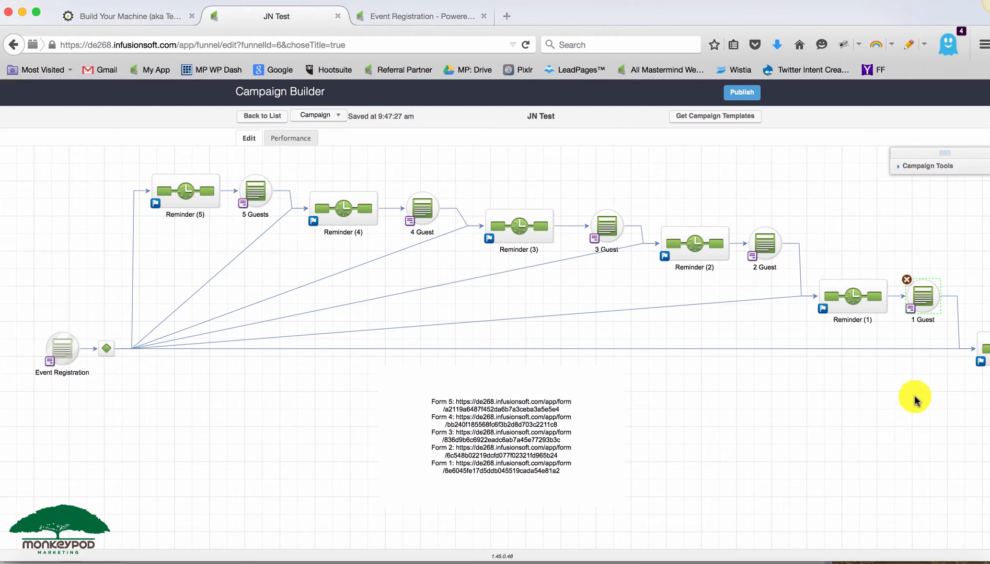
scroll(914, 401, right, 5)
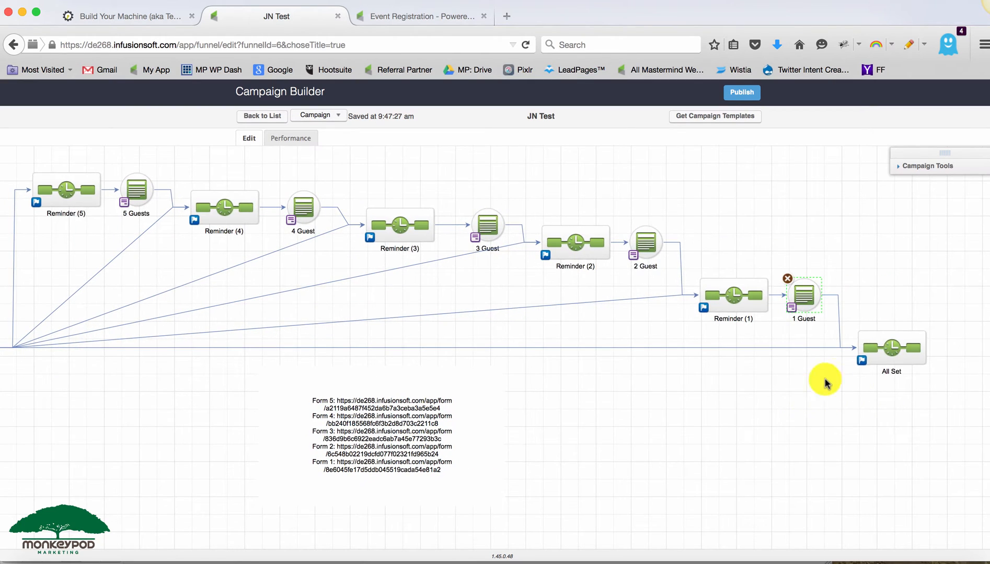
click(882, 346)
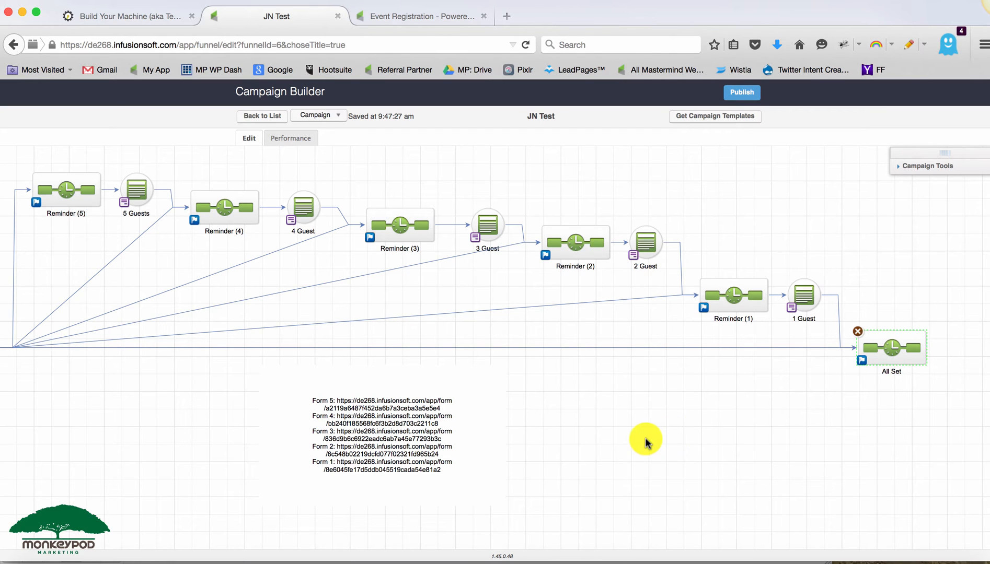
drag(645, 441, 762, 447)
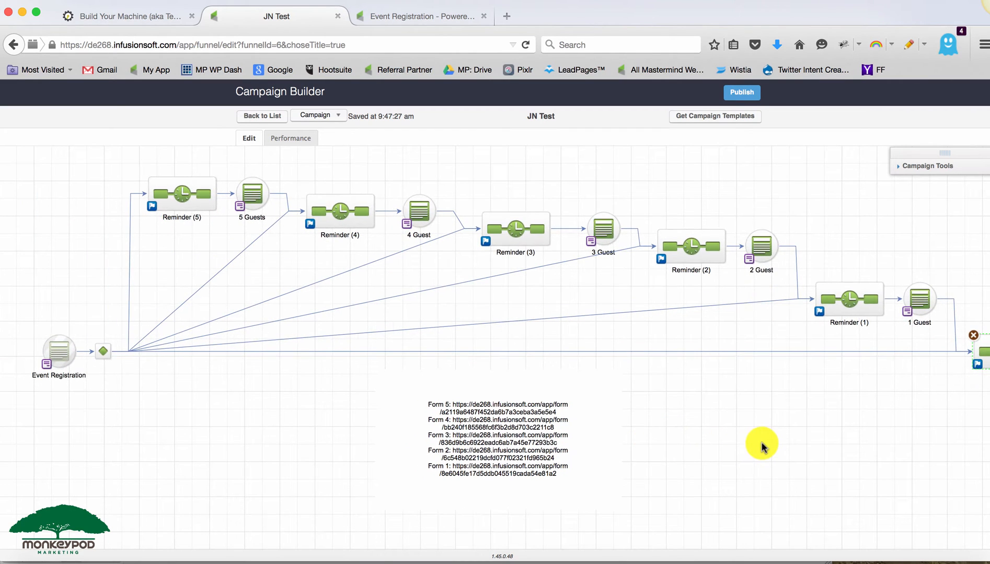
drag(84, 333, 126, 376)
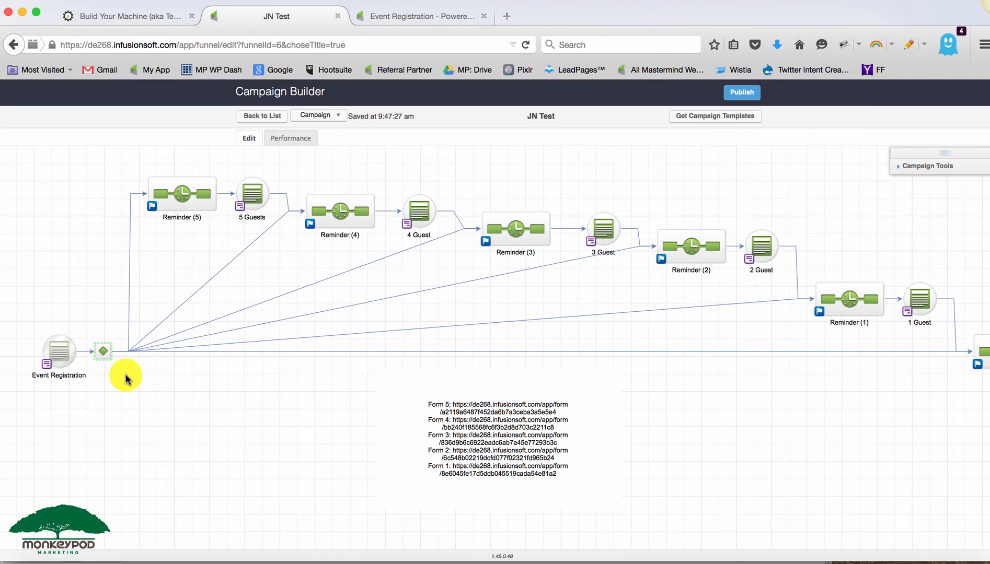
- Open the registration decision node to review its Number of Guests rules for each reminder
double_click(100, 349)
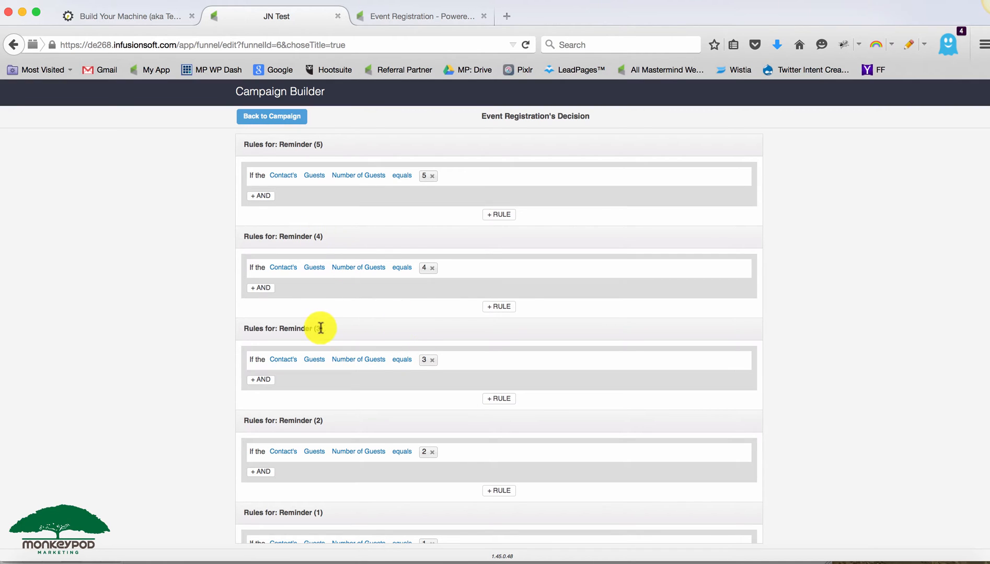
click(285, 117)
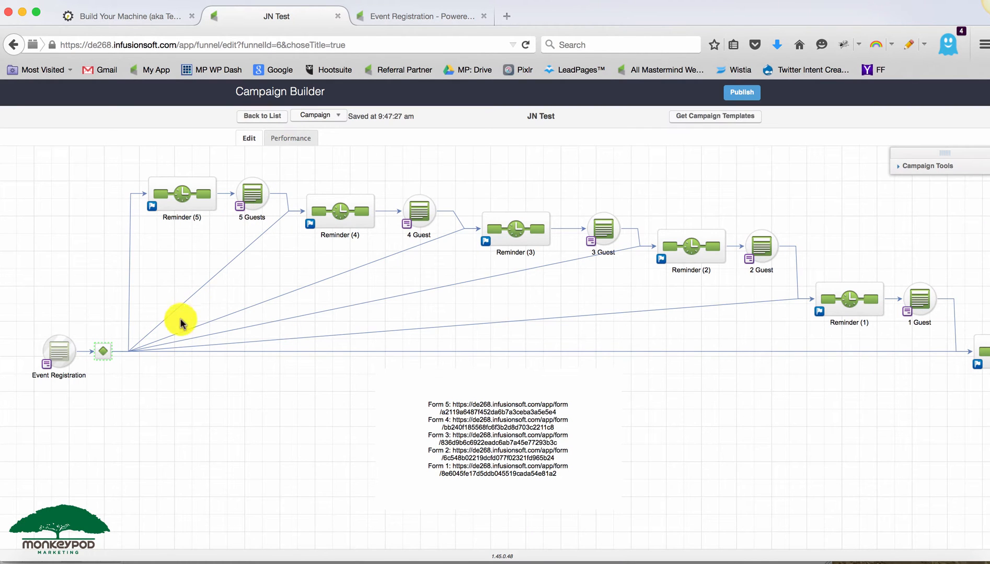
- Open the Reminder (5) sequence to inspect its delay timer and email, then go back
click(178, 192)
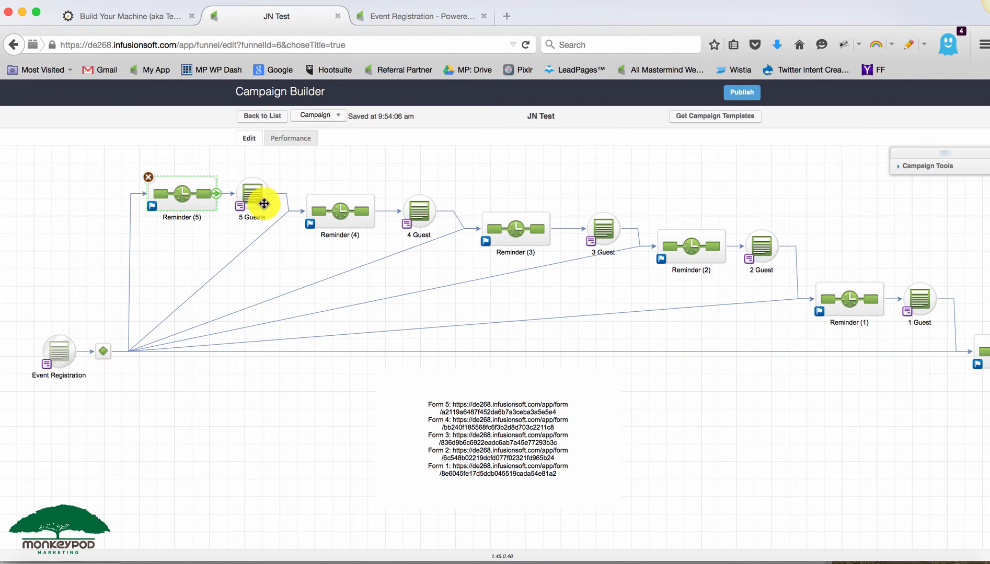
click(505, 222)
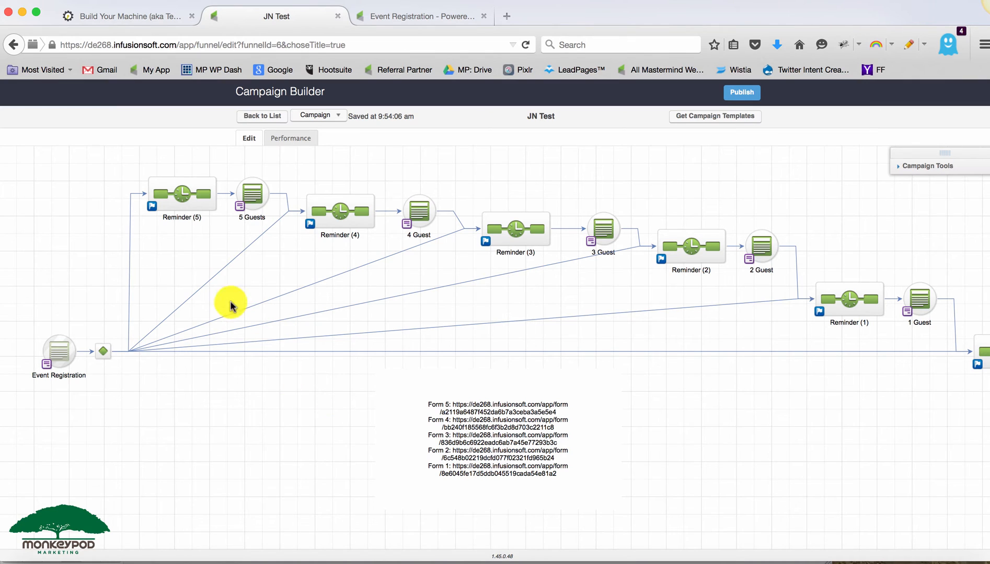
double_click(182, 203)
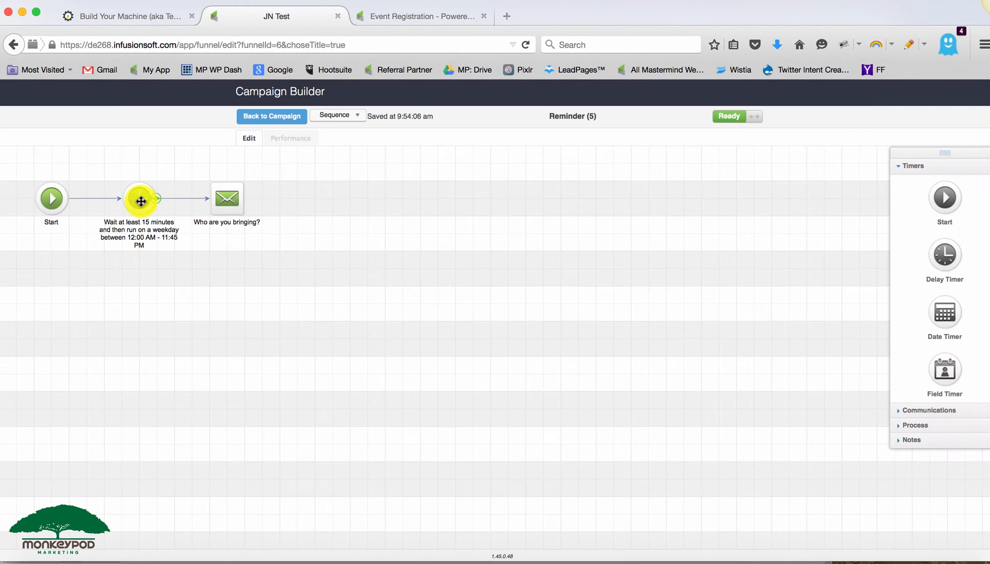
click(263, 120)
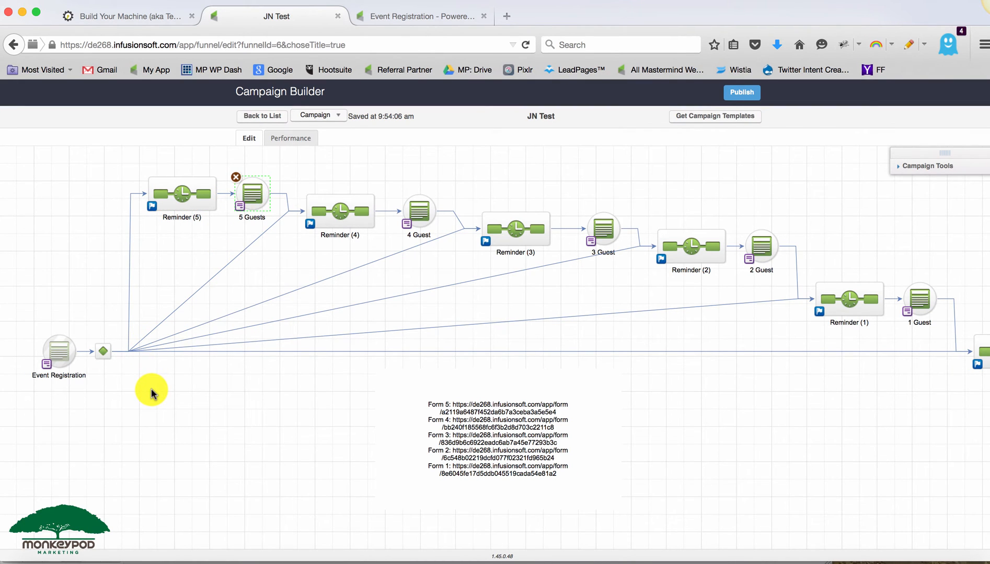
- Open the Event Registration form's thank-you page and its non-visible HTML element settings
double_click(64, 351)
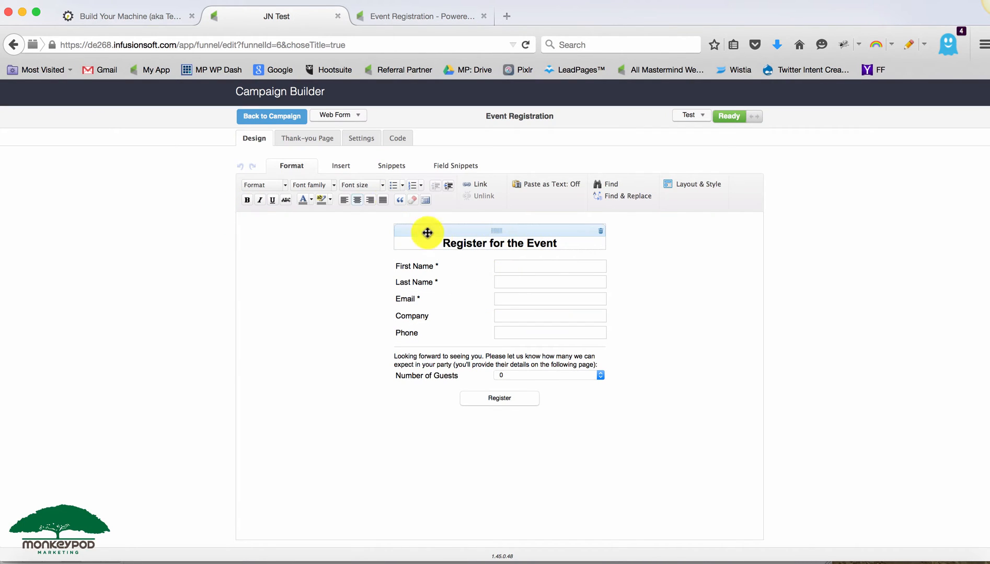
click(317, 142)
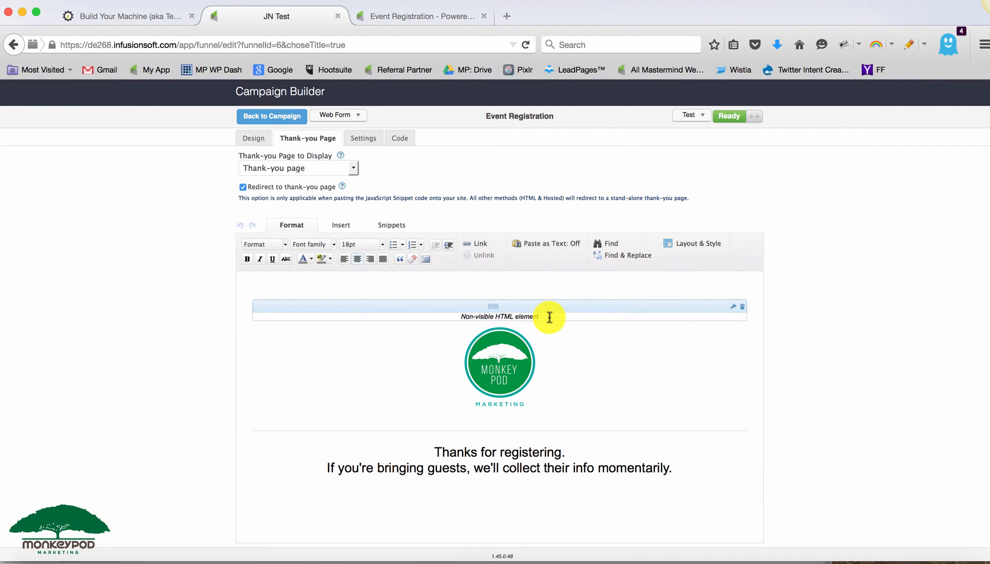
double_click(549, 318)
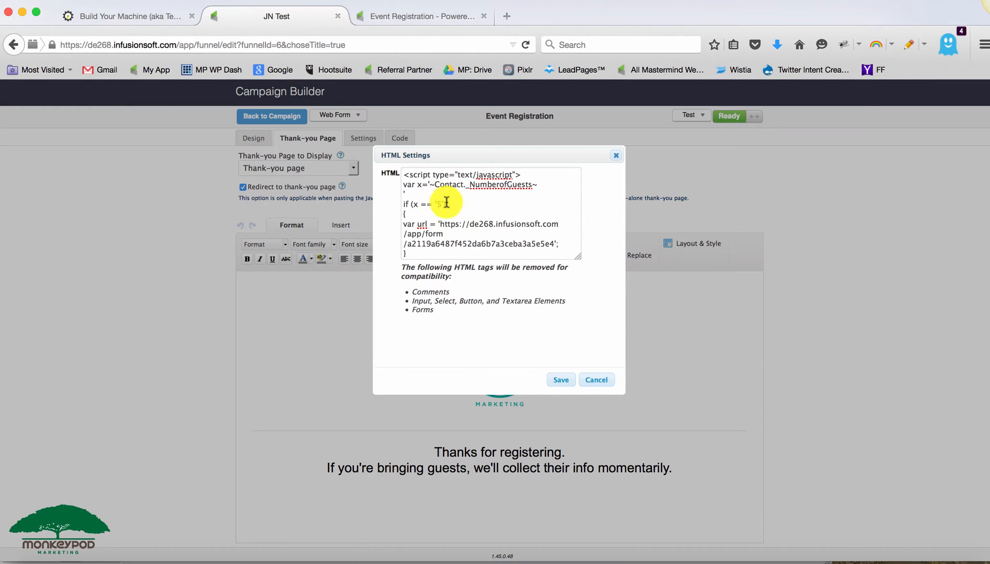
- Read through the redirect script's URL for each guest count, then close the HTML settings without saving
drag(431, 187, 533, 190)
click(534, 189)
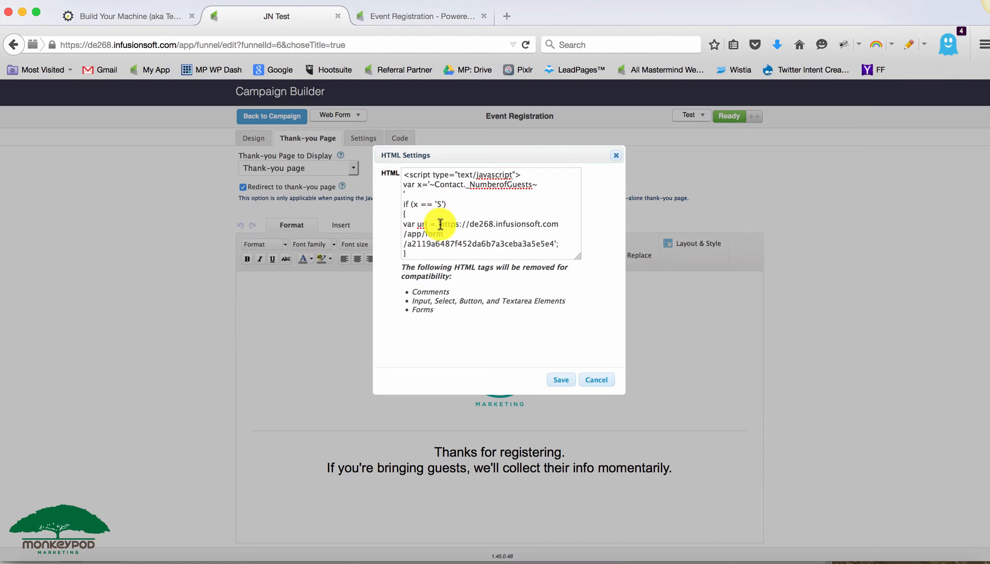
drag(440, 223, 457, 241)
scroll(456, 238, down, 3)
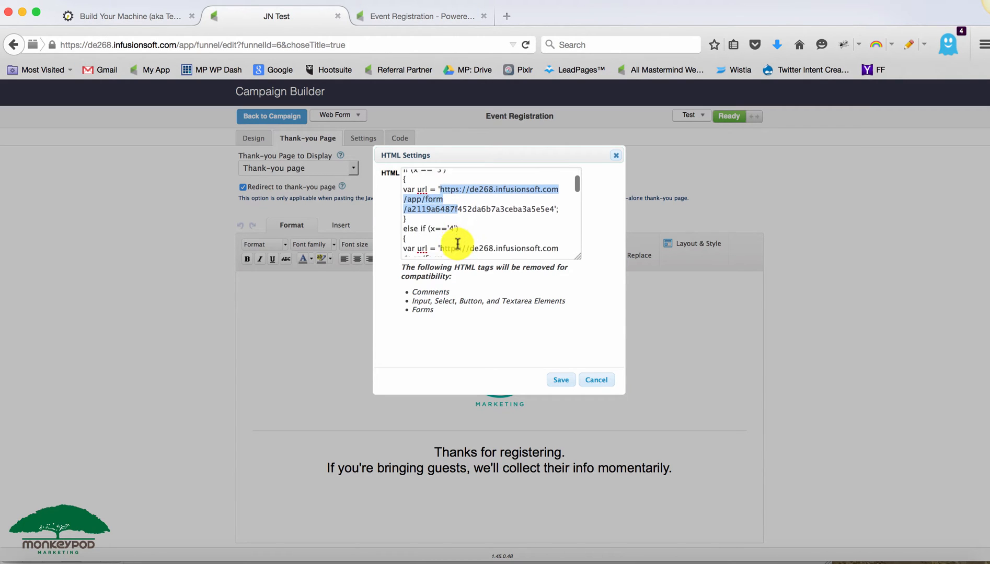
click(448, 216)
scroll(448, 254, down, 2)
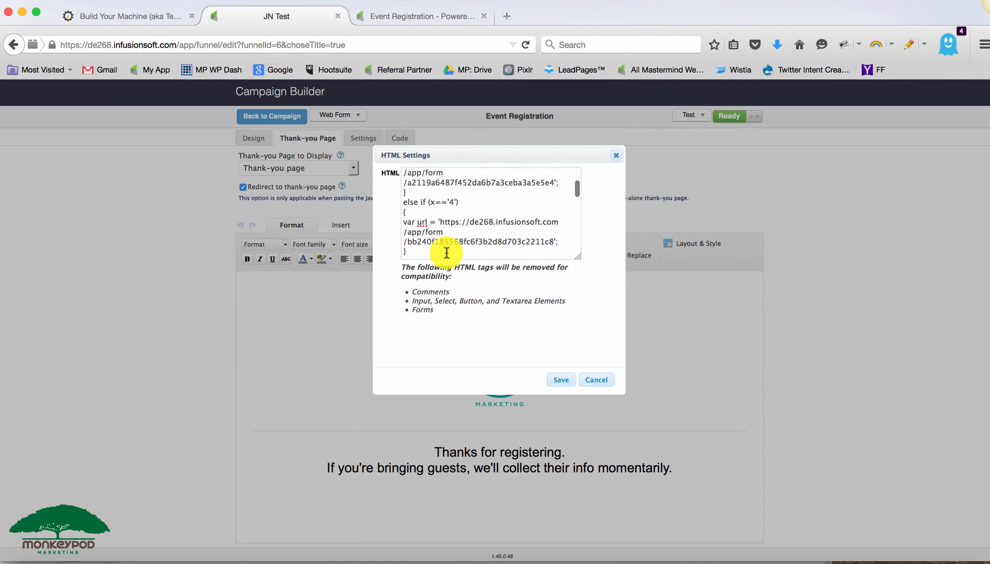
scroll(443, 221, down, 5)
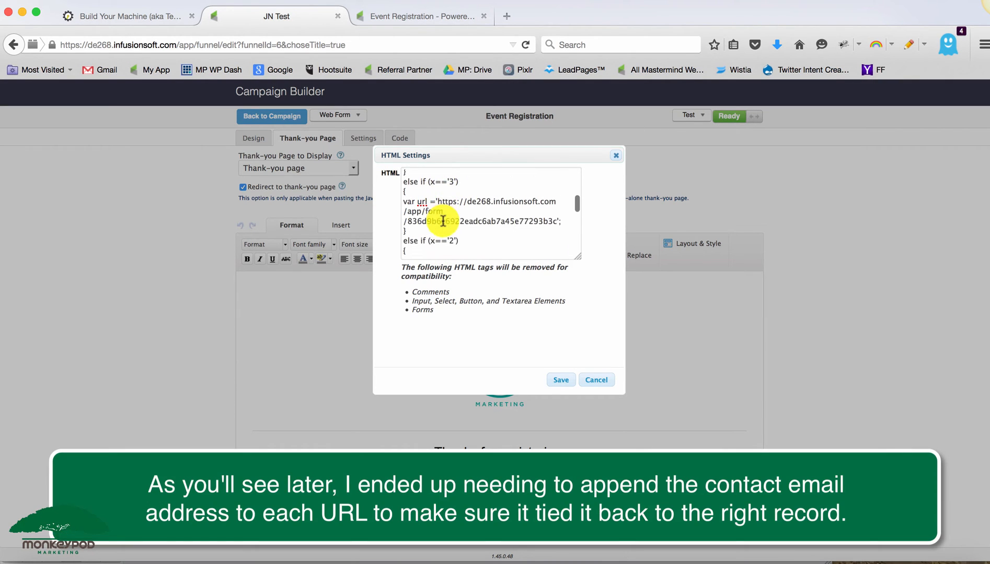
scroll(442, 221, down, 1)
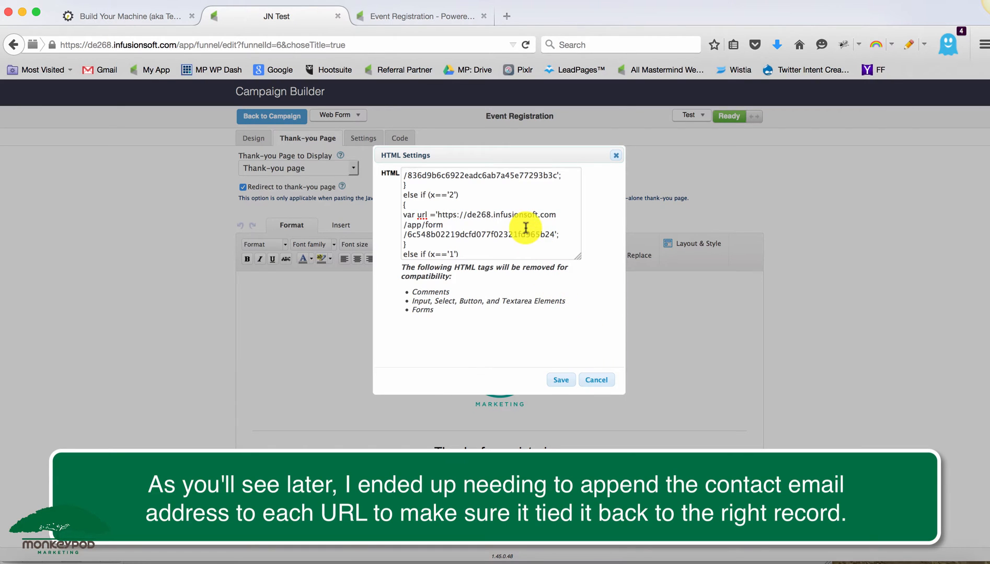
scroll(525, 227, up, 10)
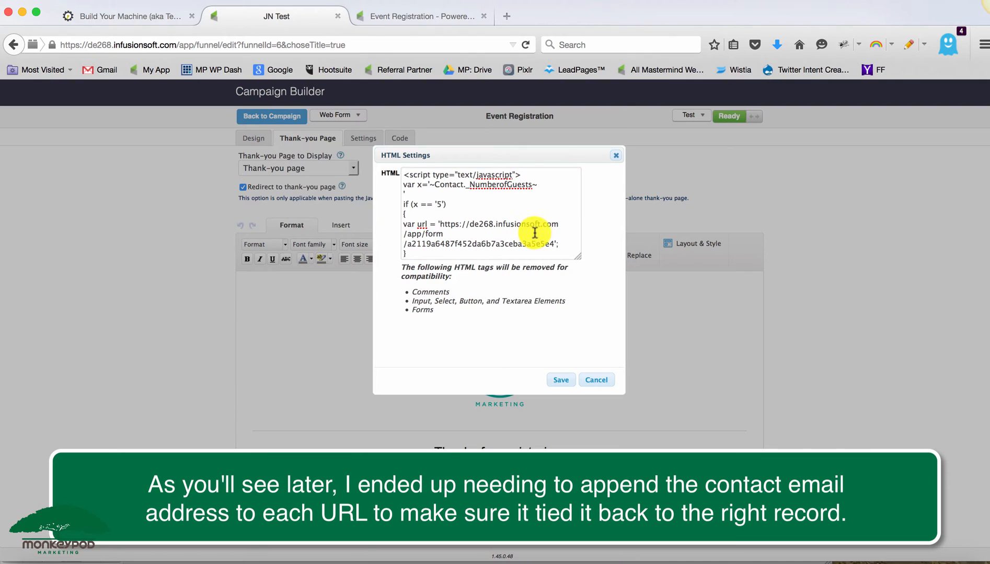
click(596, 380)
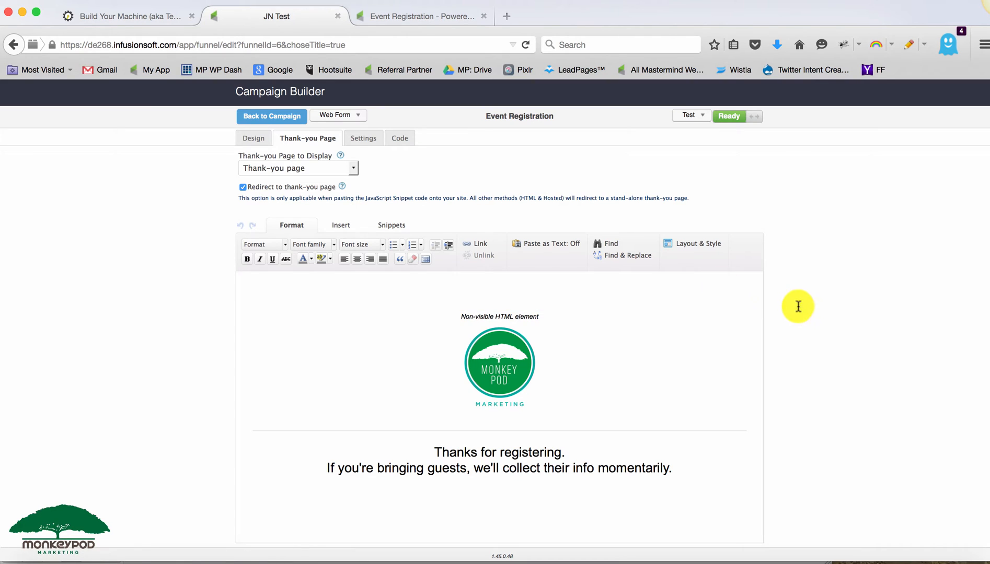
- Compare the form's design with its thank-you page
click(251, 139)
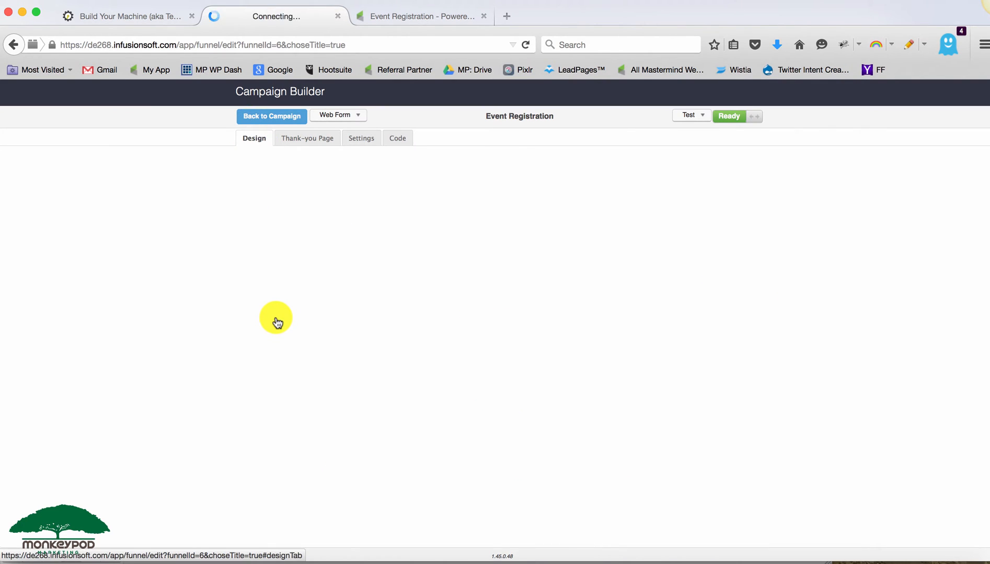
click(302, 144)
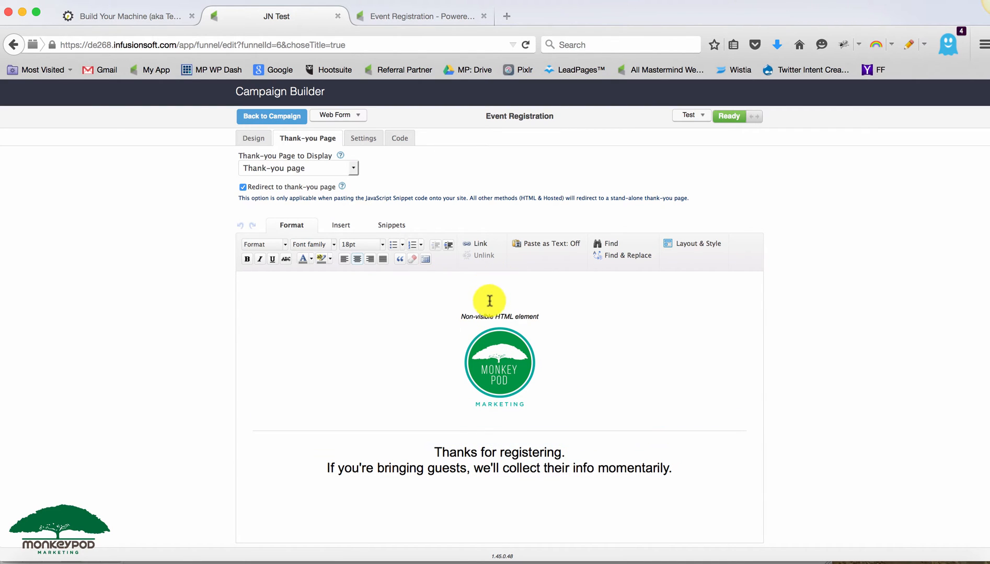
- Inspect the redirect script's guest-count merge field and its delay setting, then close the HTML settings without saving
double_click(489, 317)
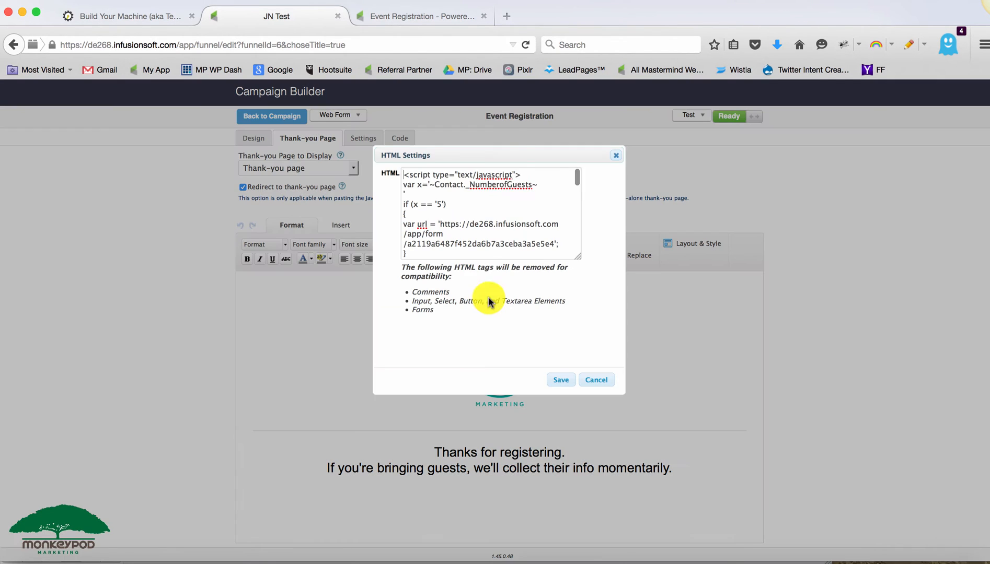
drag(429, 184, 532, 186)
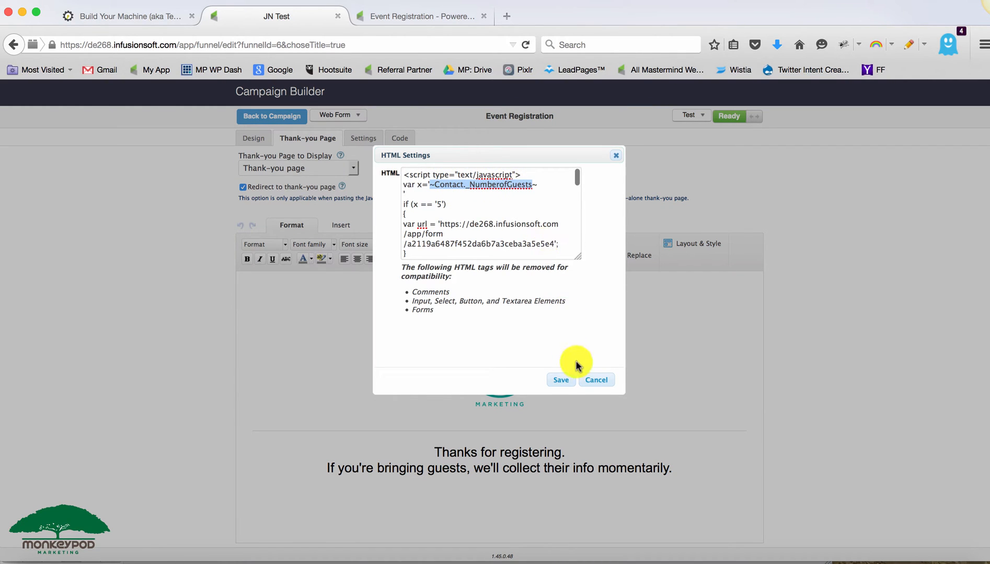
click(595, 380)
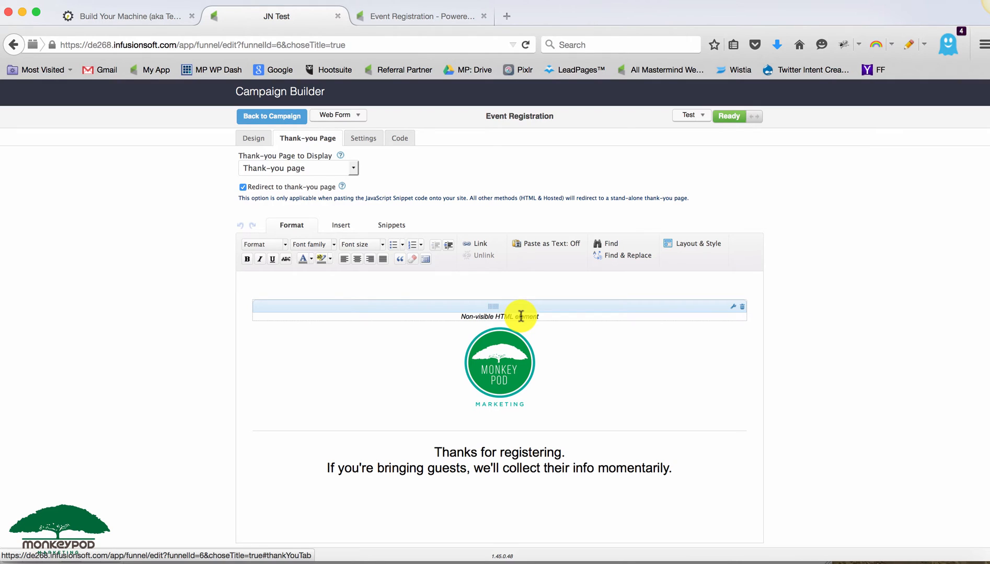
double_click(520, 316)
scroll(514, 248, down, 5)
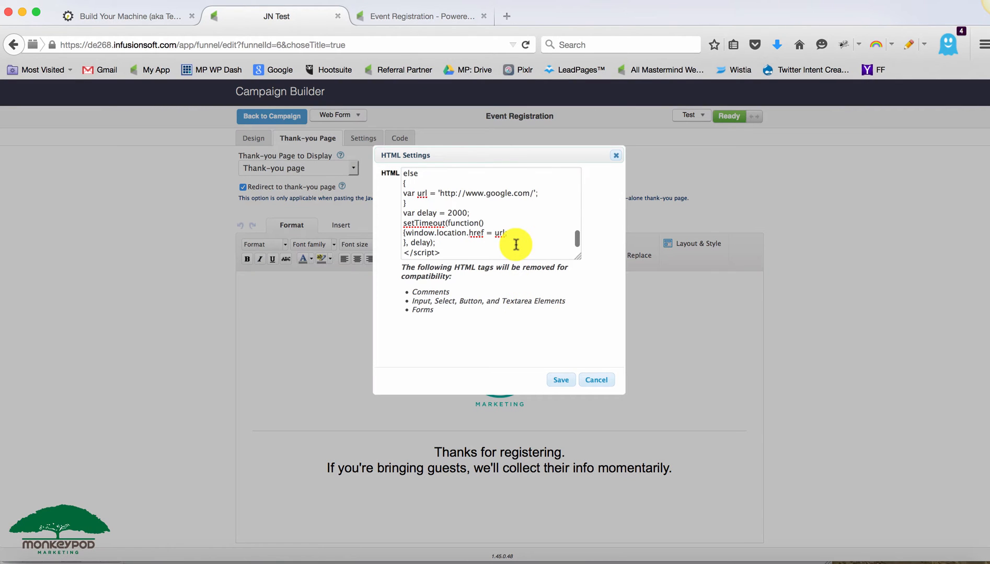
drag(443, 212, 472, 212)
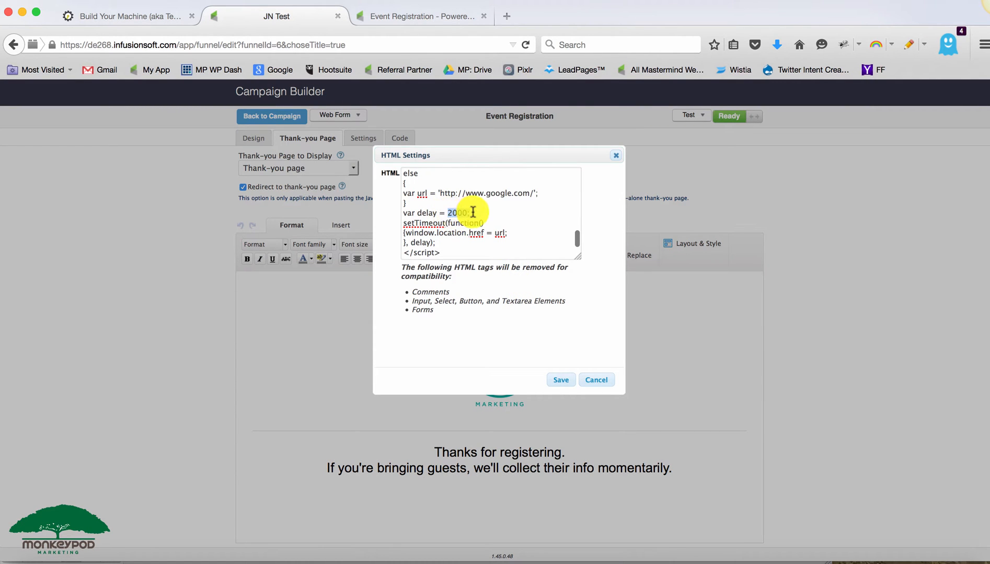
click(591, 380)
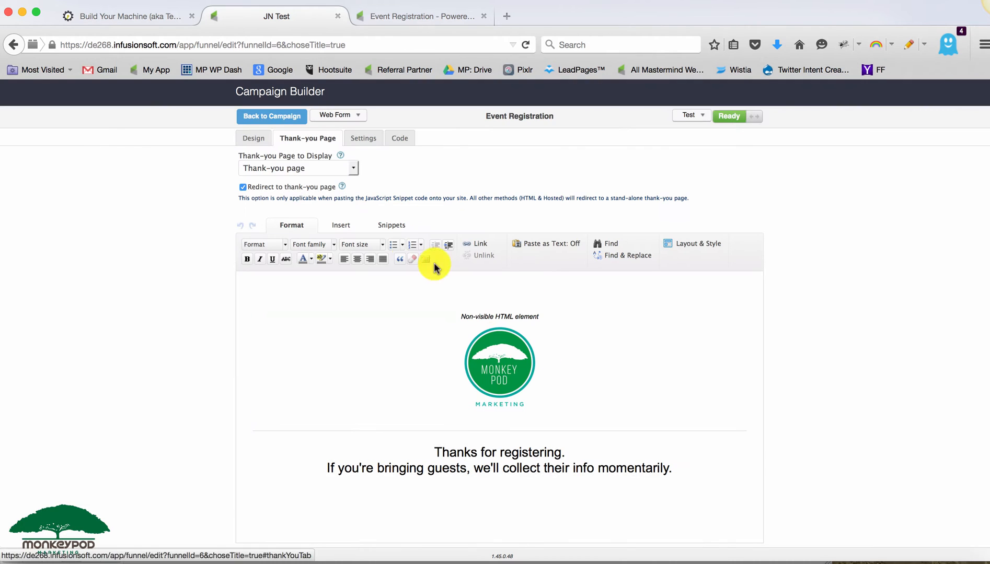
- Open the 5 Guests form's thank-you page to examine its redirect web address, then return to the campaign
click(267, 116)
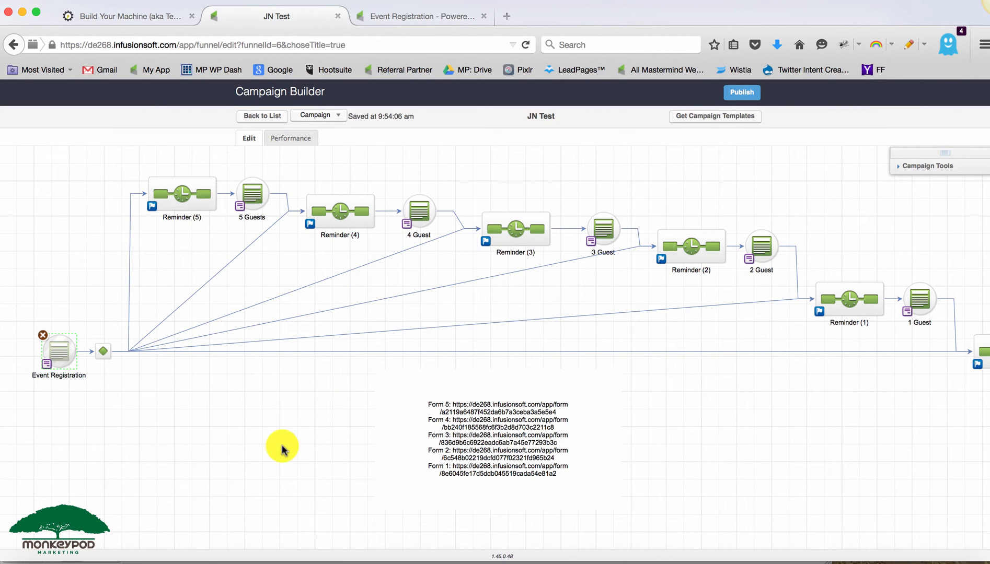
double_click(251, 192)
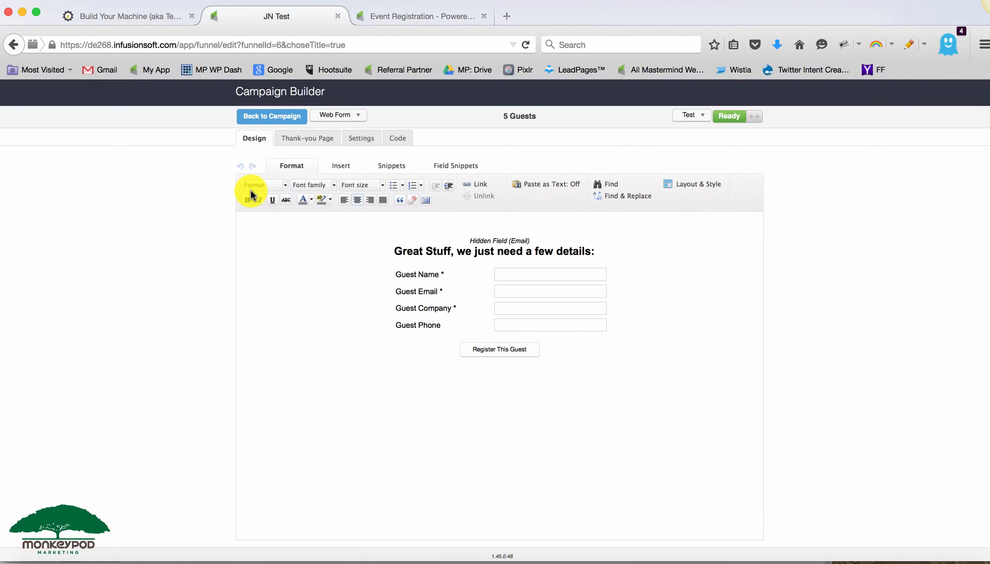
click(299, 137)
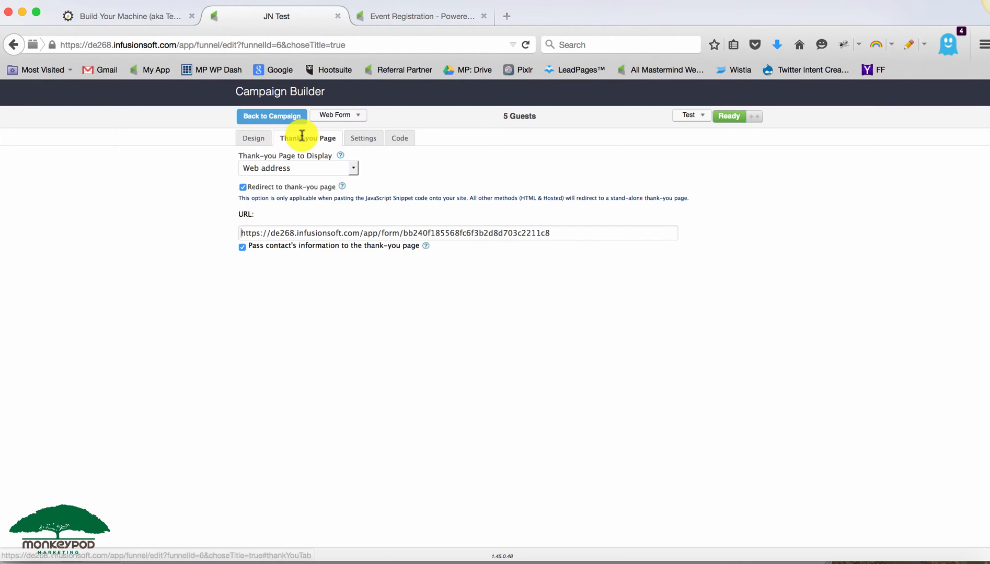
drag(276, 233, 555, 234)
click(554, 234)
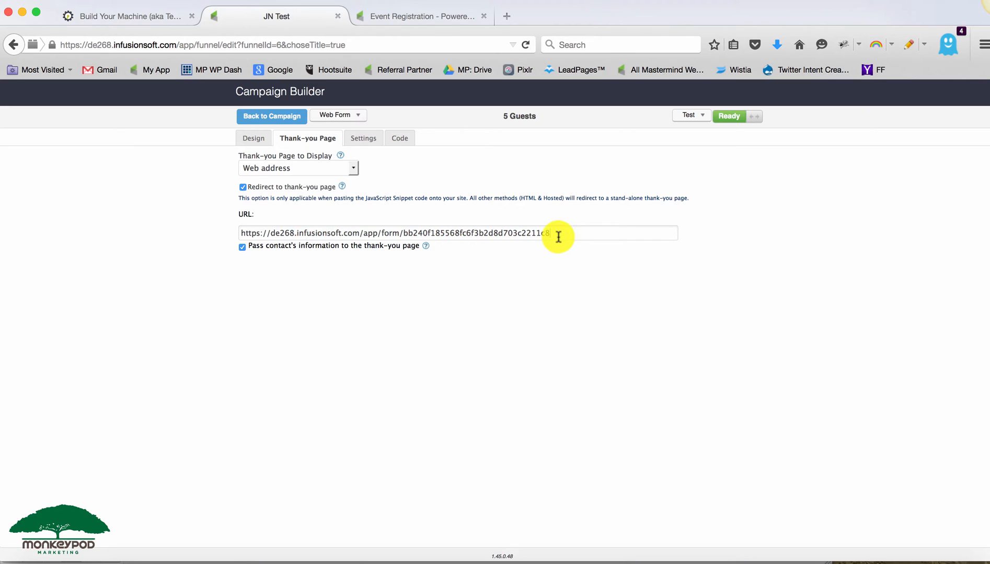
click(291, 125)
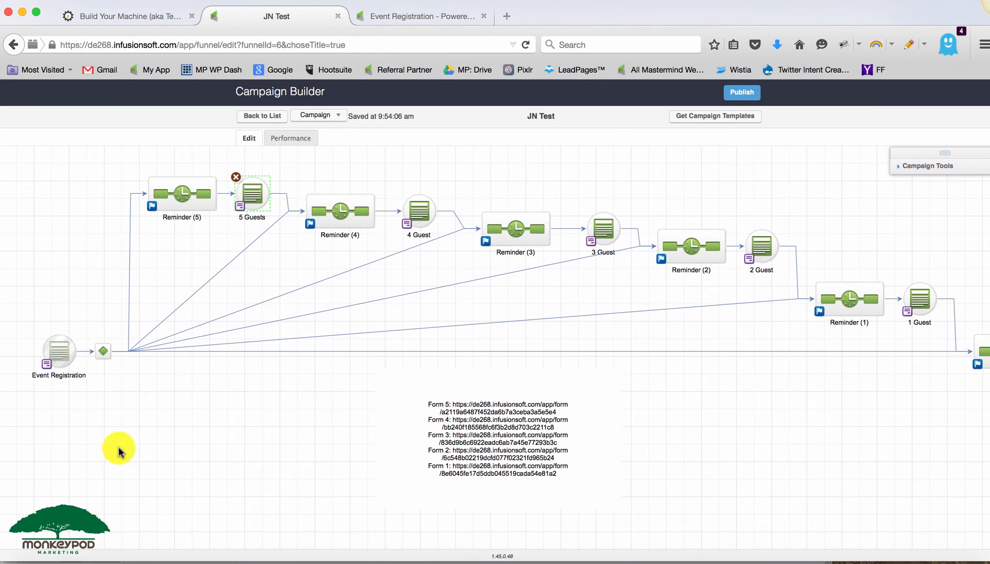
- Review the reminder sequences and guest forms across the campaign canvas
click(592, 228)
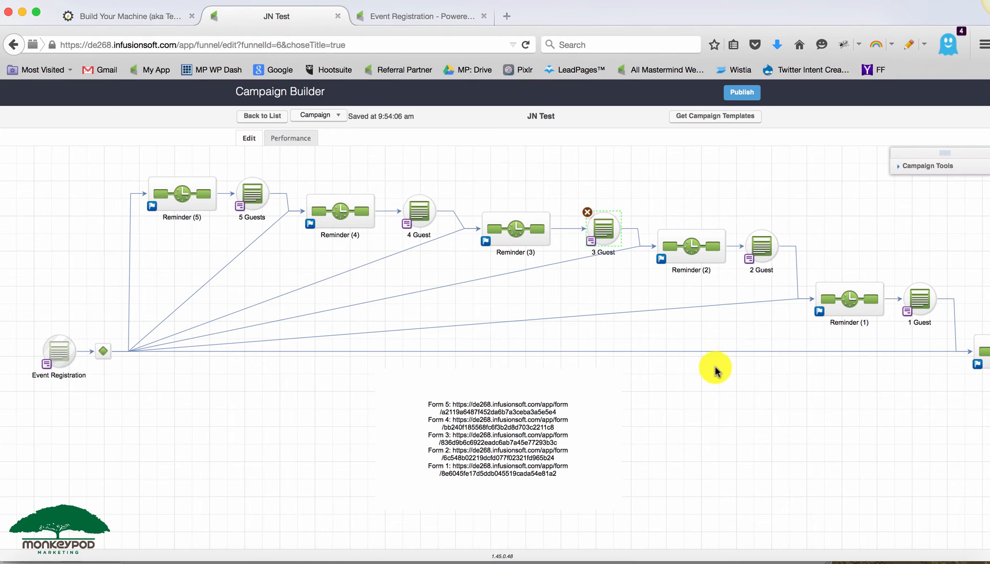
click(706, 384)
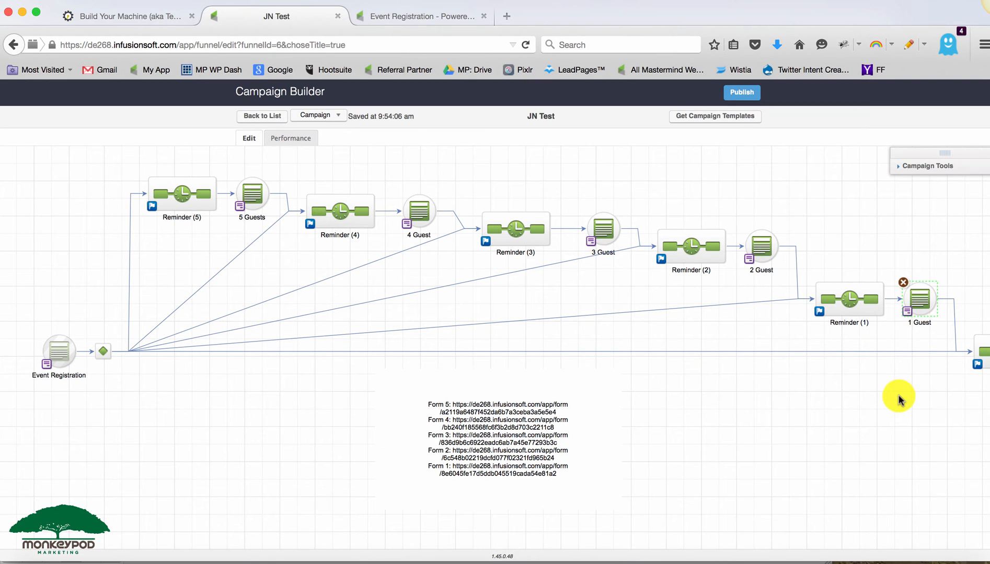
scroll(836, 394, right, 5)
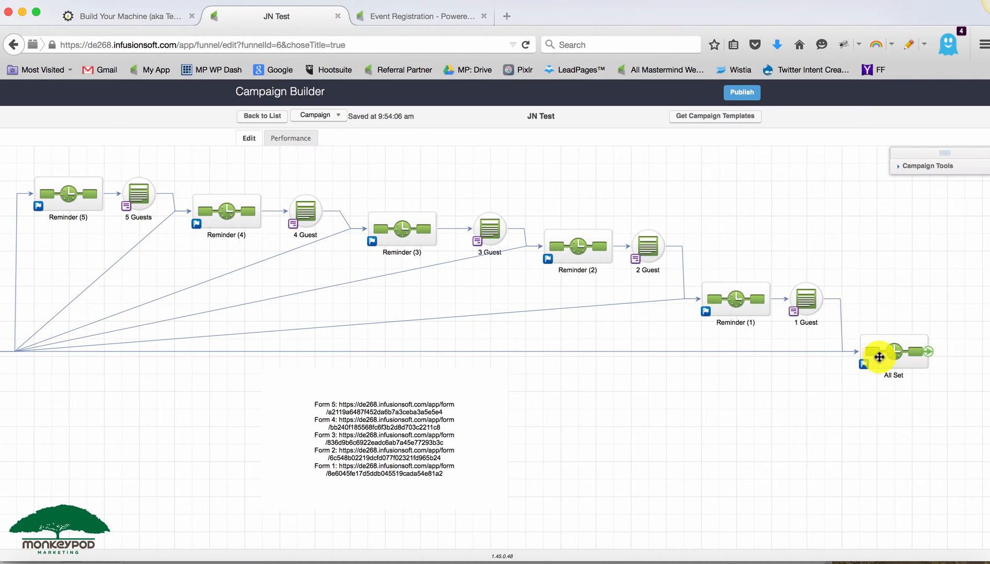
click(883, 354)
click(736, 403)
scroll(795, 404, left, 3)
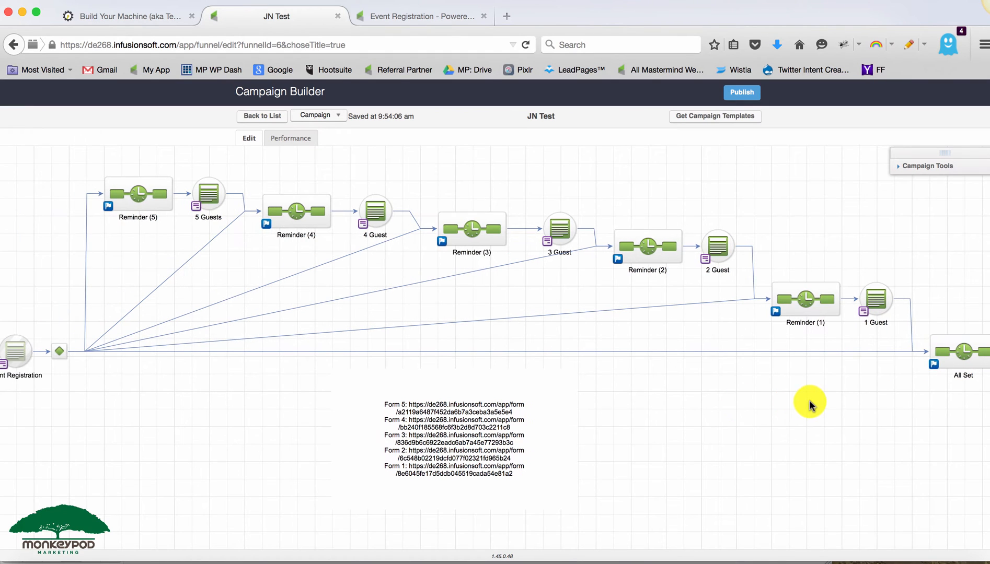
click(814, 321)
click(641, 246)
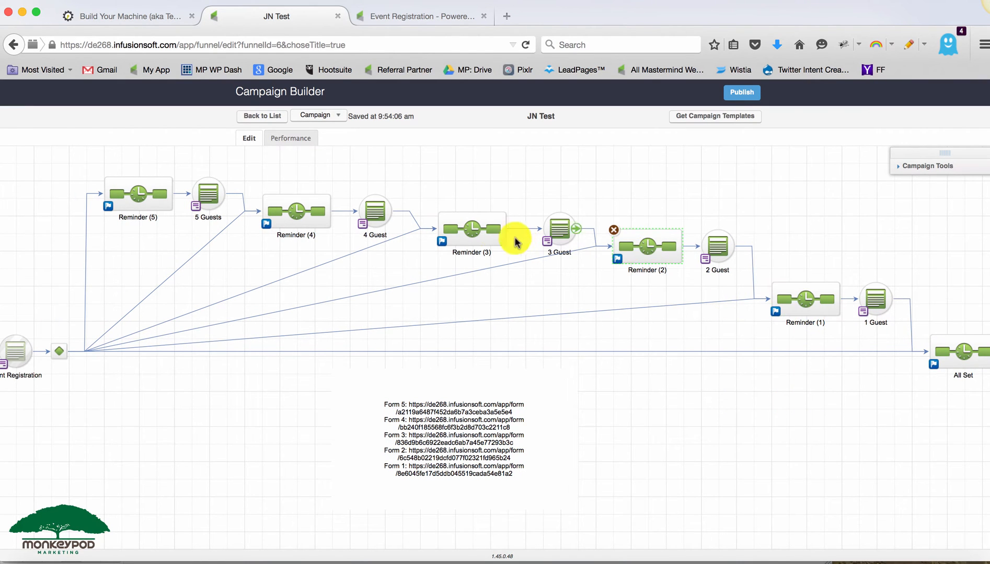
click(485, 231)
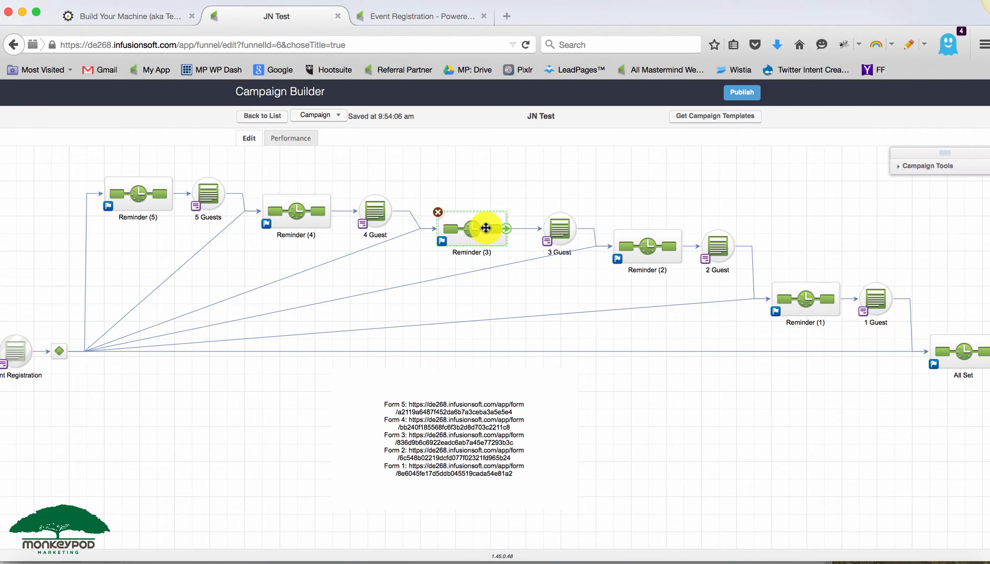
click(376, 211)
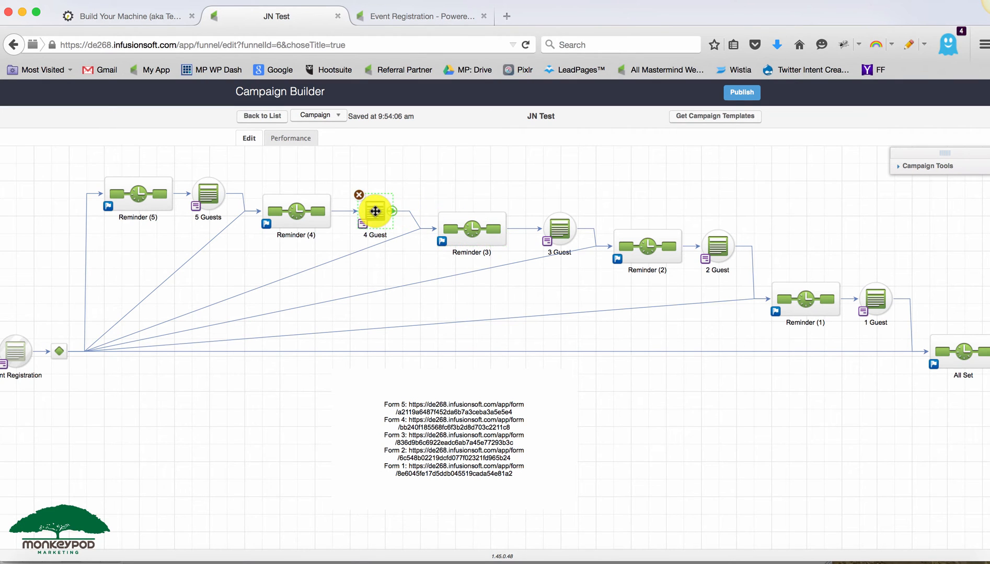
click(554, 220)
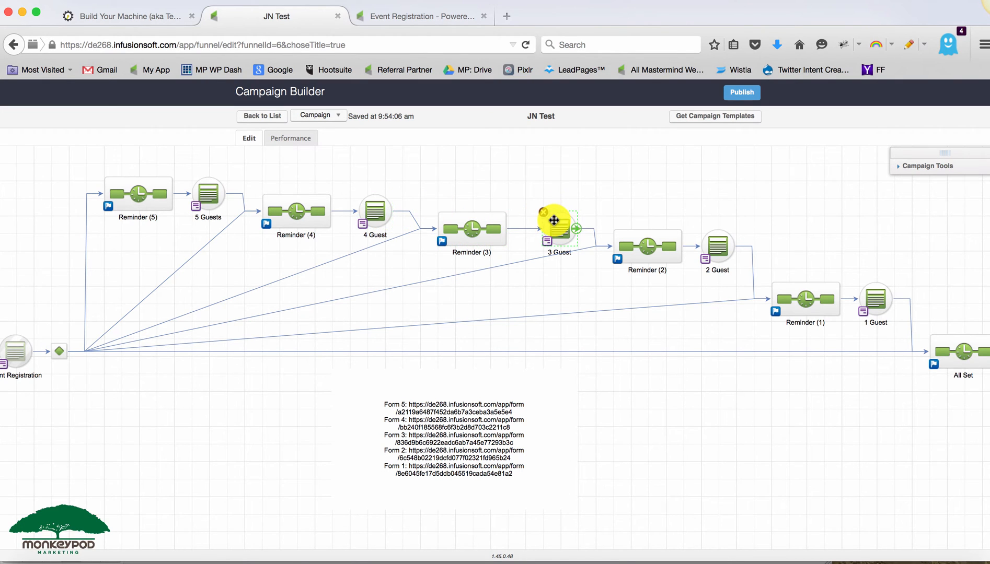
- Open the Reminder (3) sequence's "Who are you bringing?" email to review its content, then return to the campaign
double_click(484, 228)
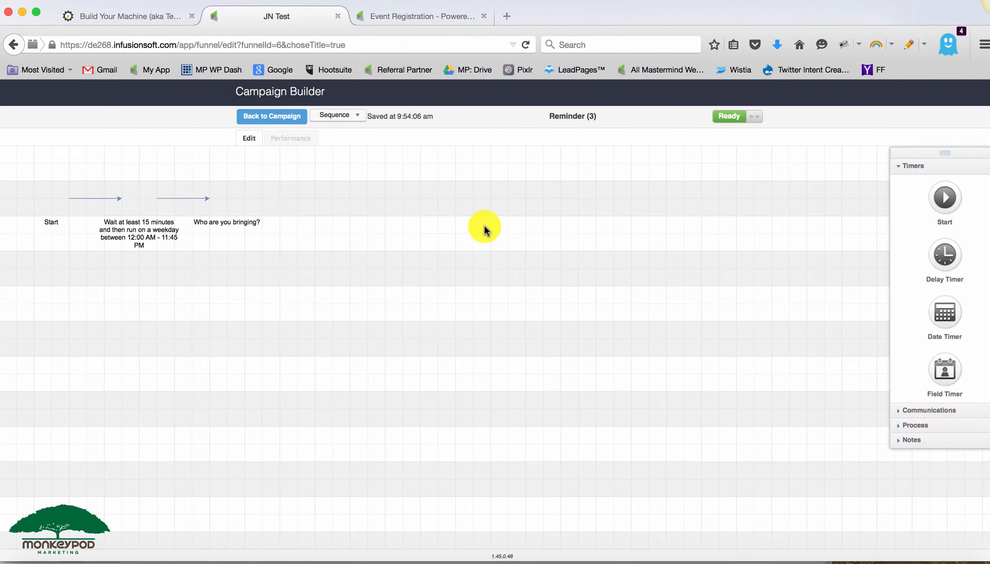
click(212, 197)
double_click(222, 199)
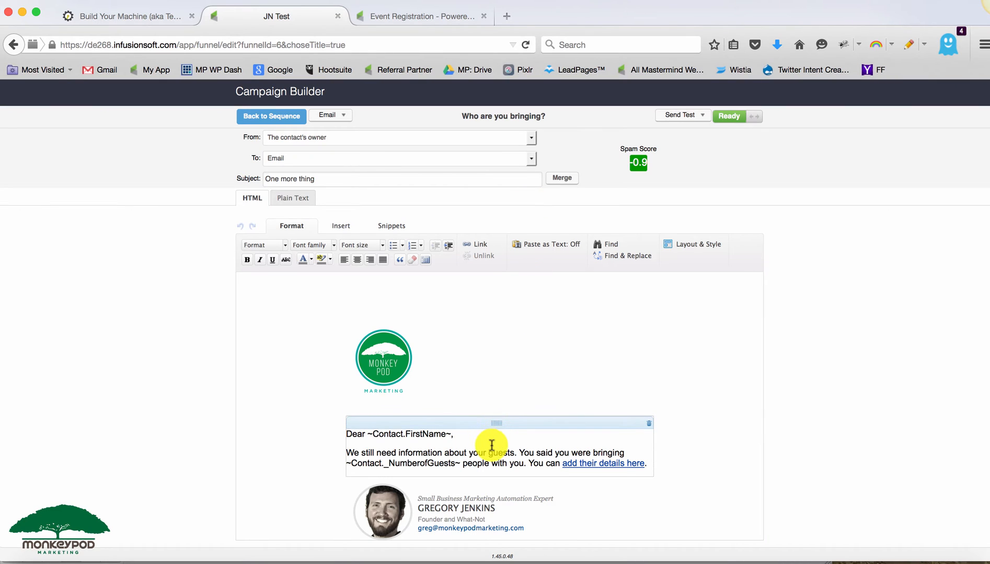
click(424, 460)
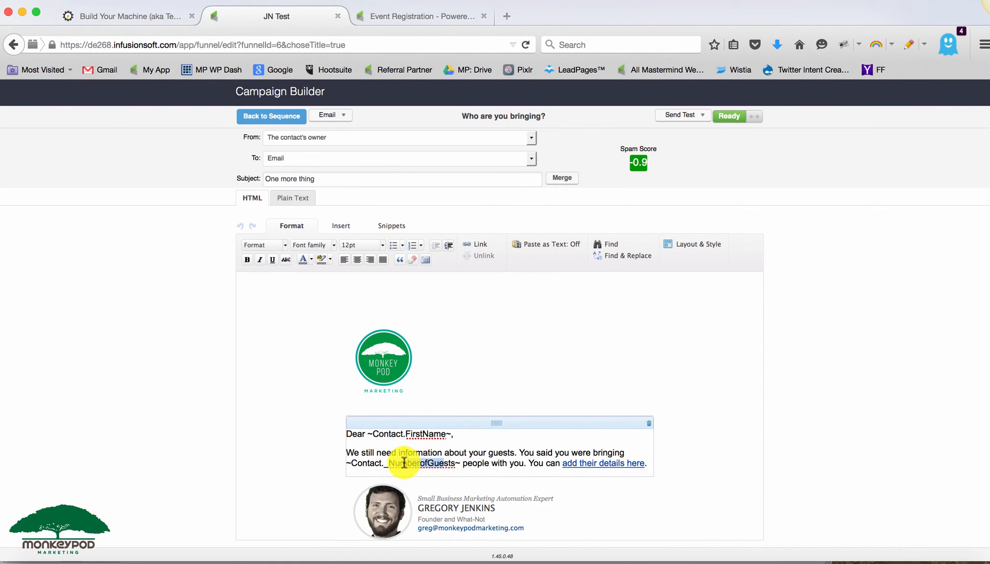
click(289, 117)
click(288, 117)
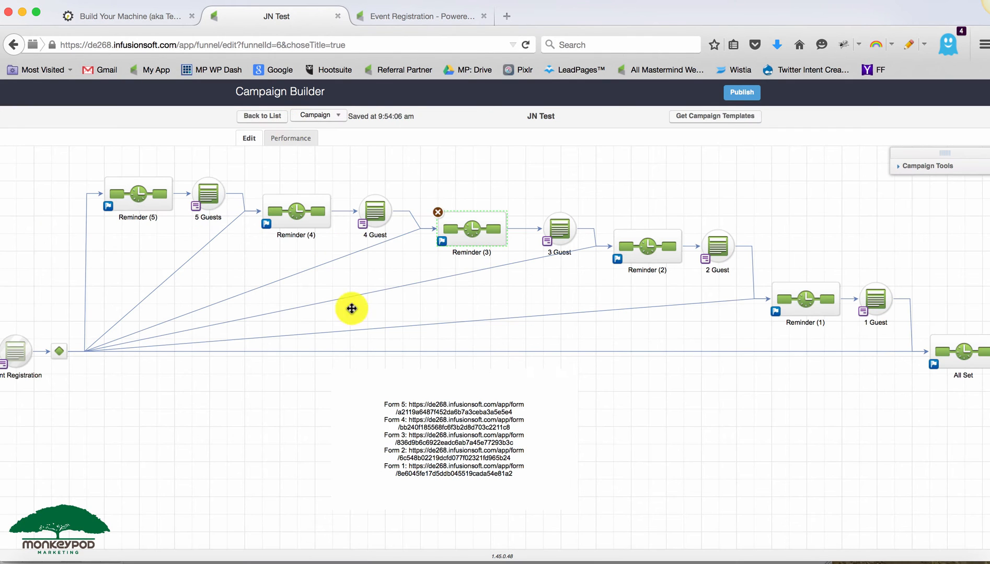
click(421, 423)
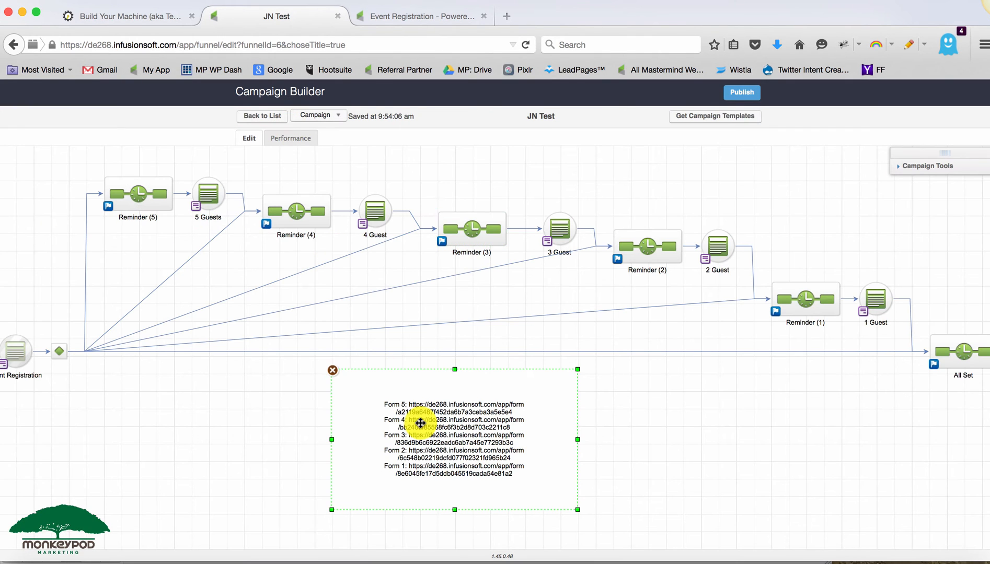
click(903, 166)
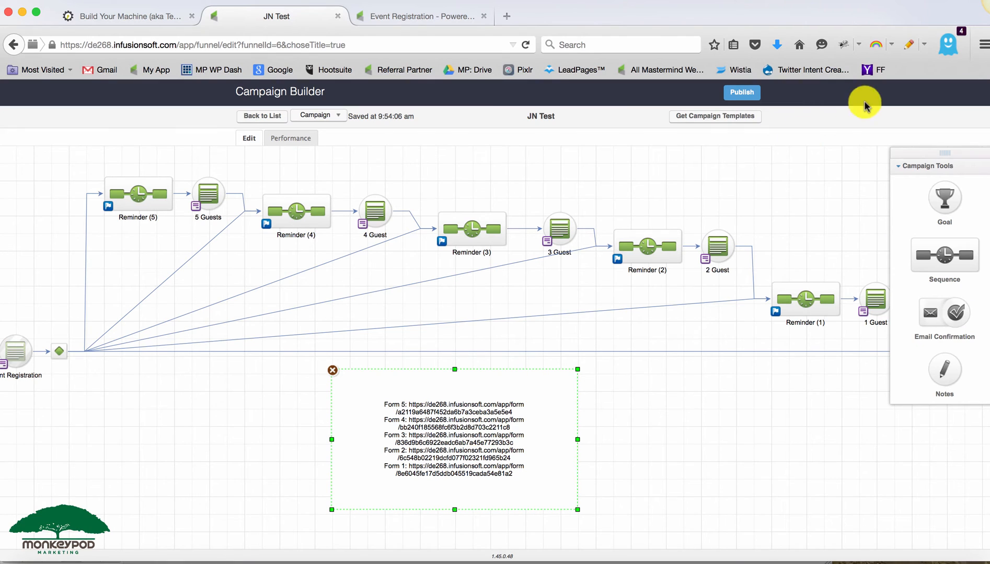
click(903, 165)
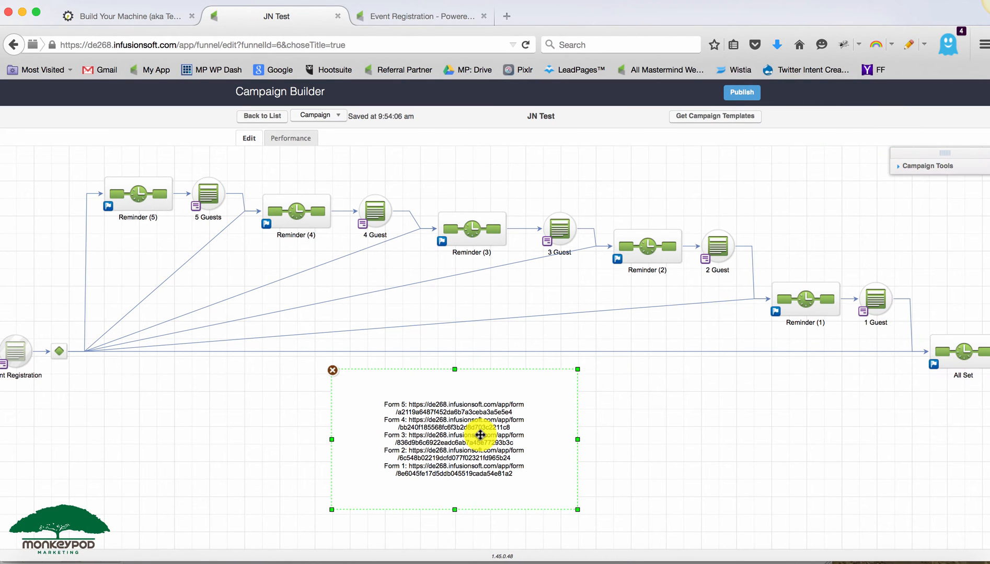
- Trace the path from Event Registration through each reminder sequence and guest form on the canvas
click(17, 355)
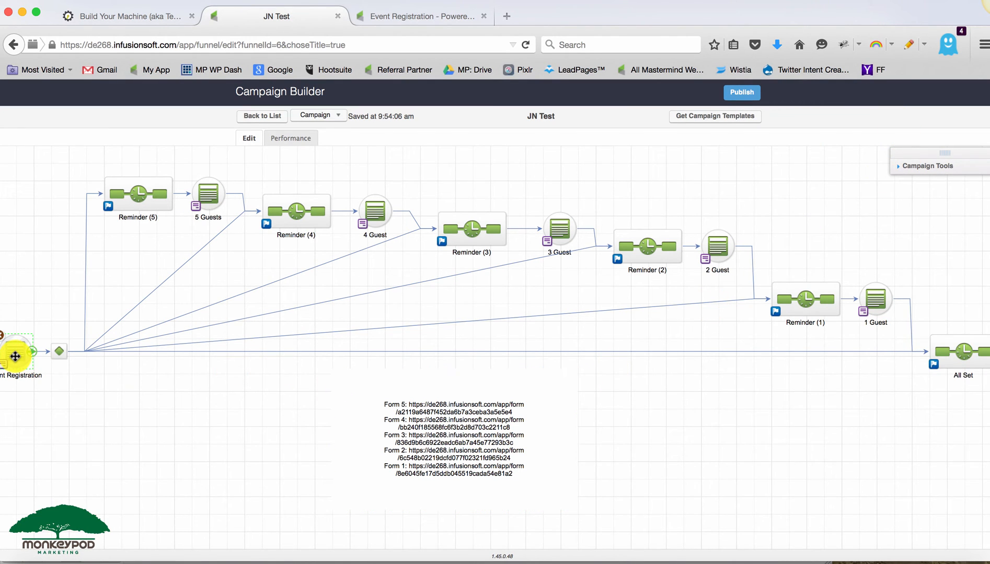
drag(111, 424, 143, 421)
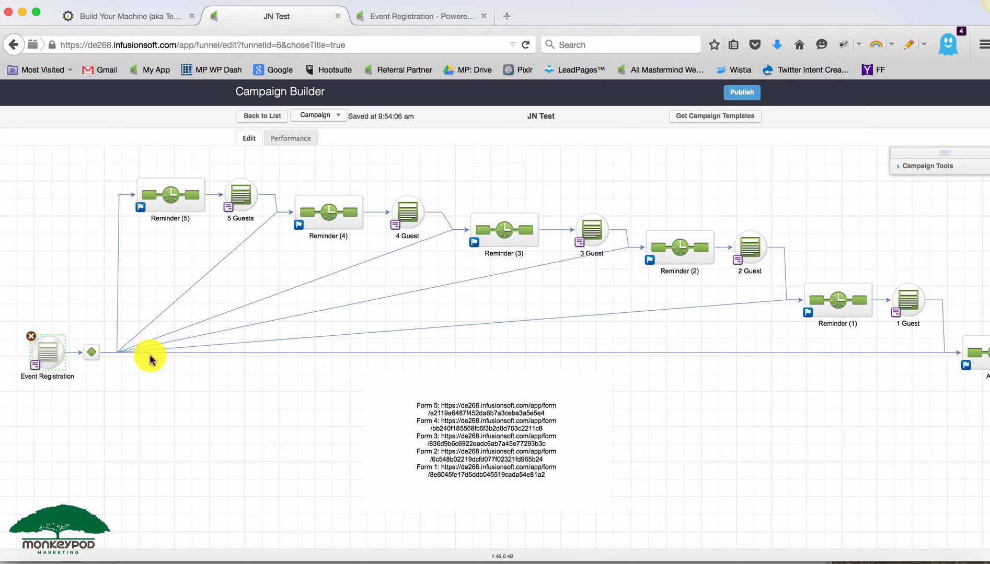
click(171, 186)
click(327, 213)
click(520, 238)
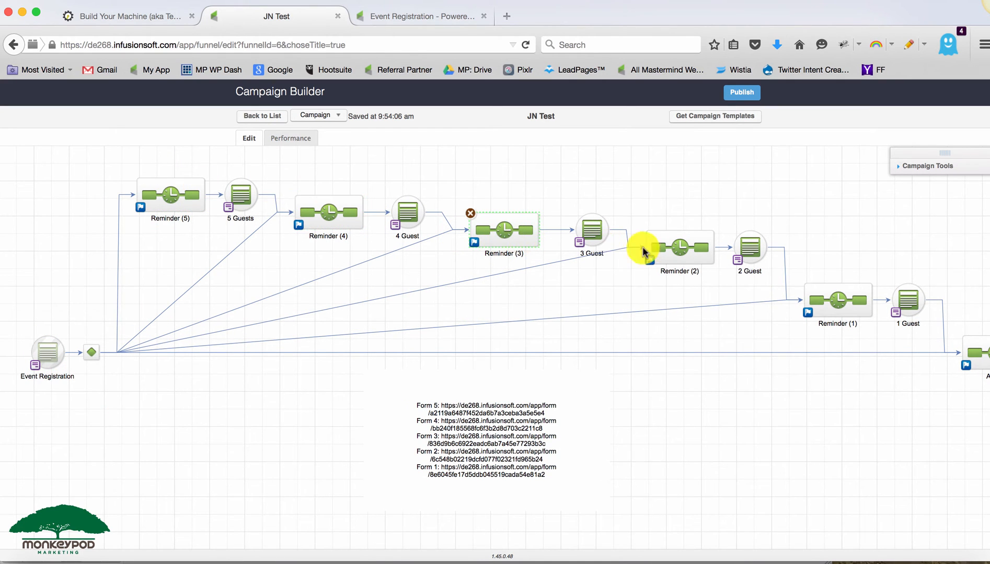
click(673, 247)
click(831, 302)
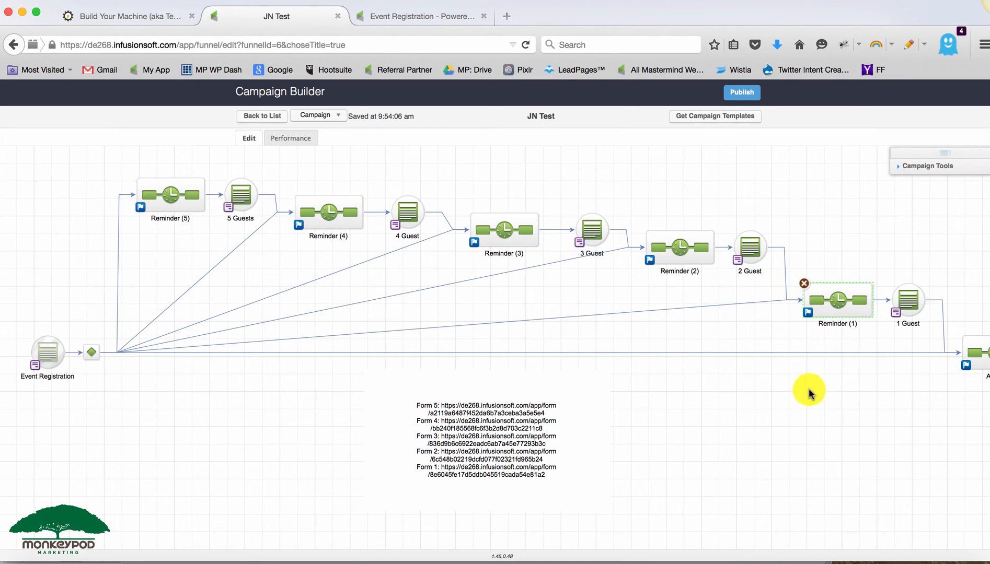
click(242, 195)
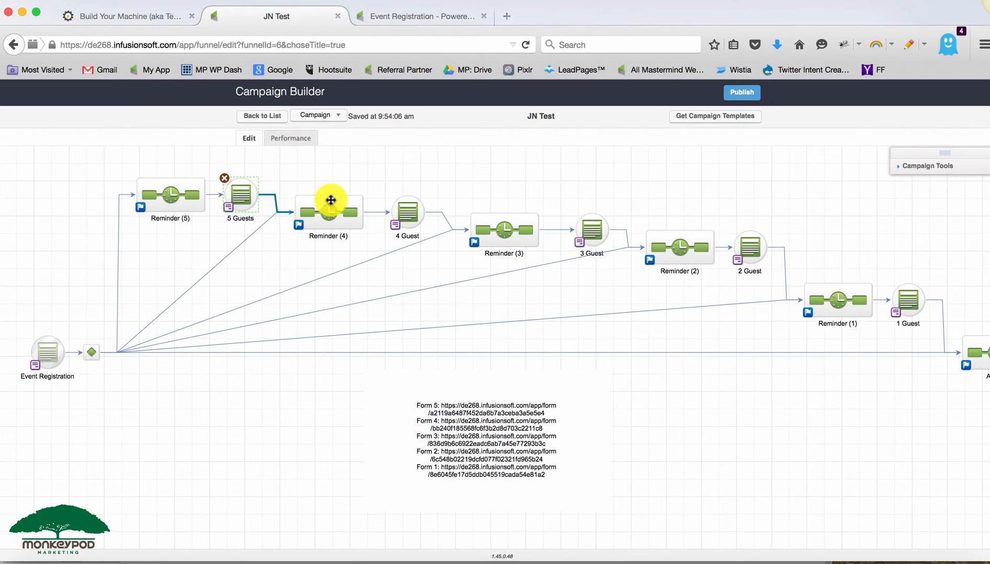
click(401, 215)
click(591, 229)
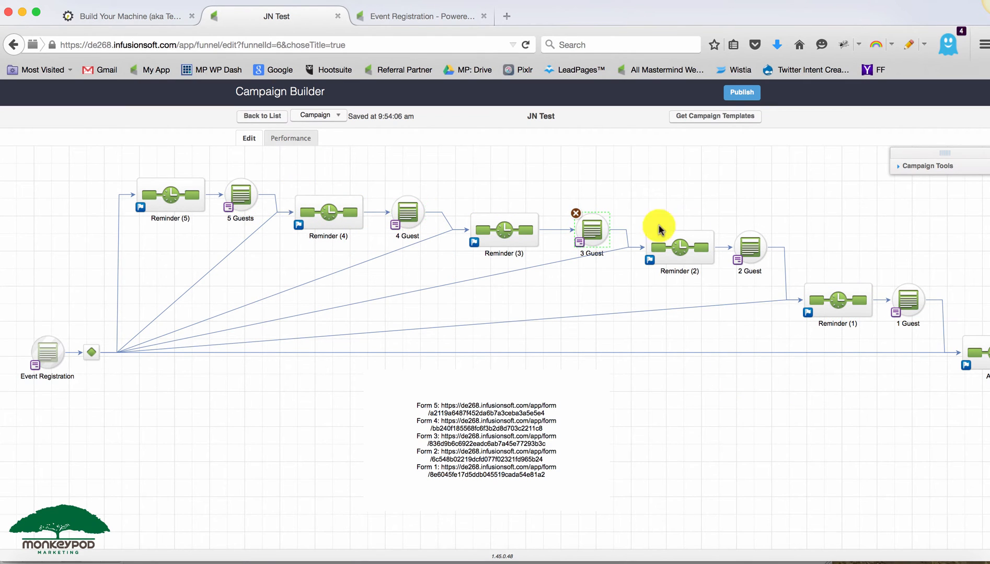
click(754, 239)
click(900, 297)
click(802, 396)
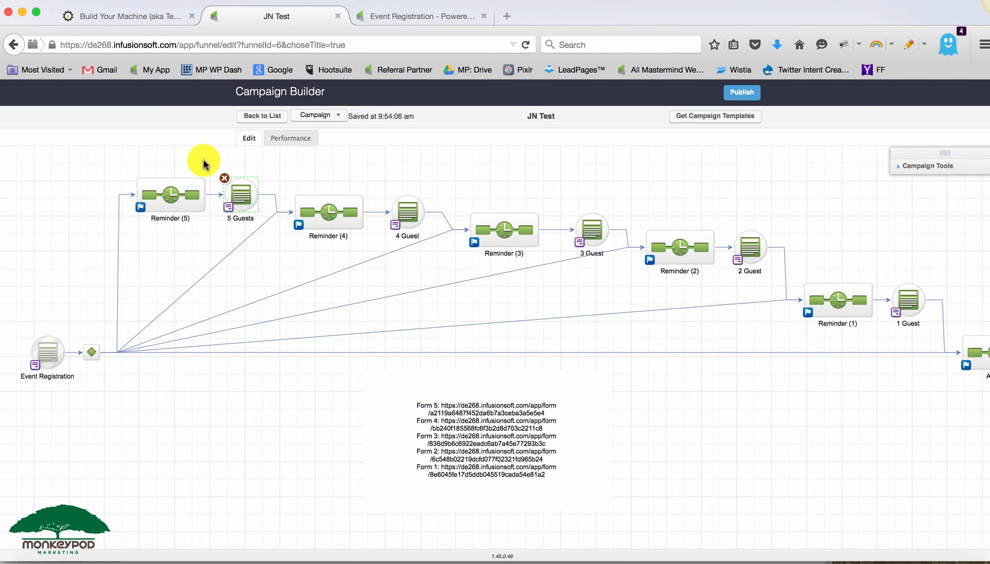
- Connect the Reminder (5) sequence to the 5 Guests form
drag(204, 161, 307, 235)
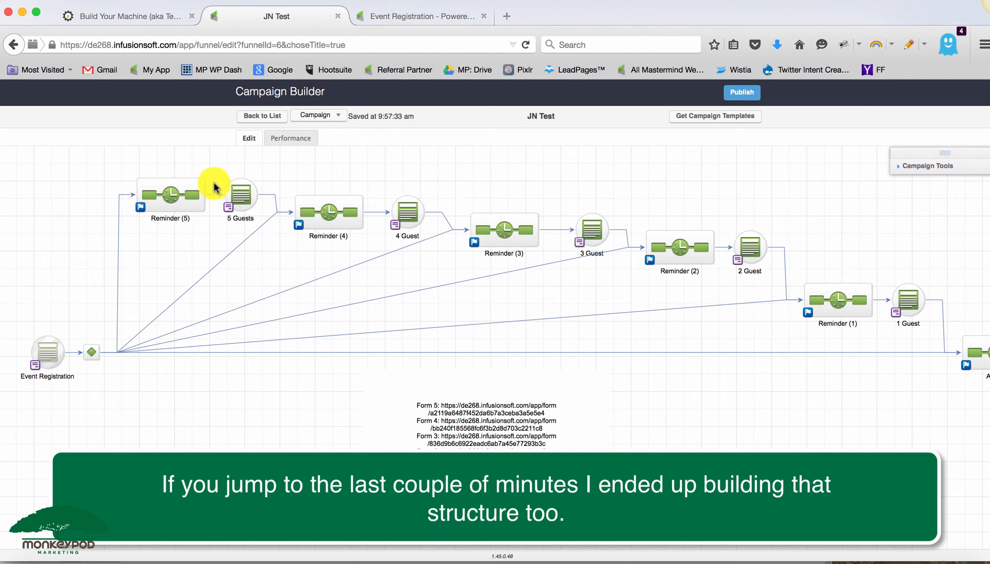
drag(204, 169, 280, 239)
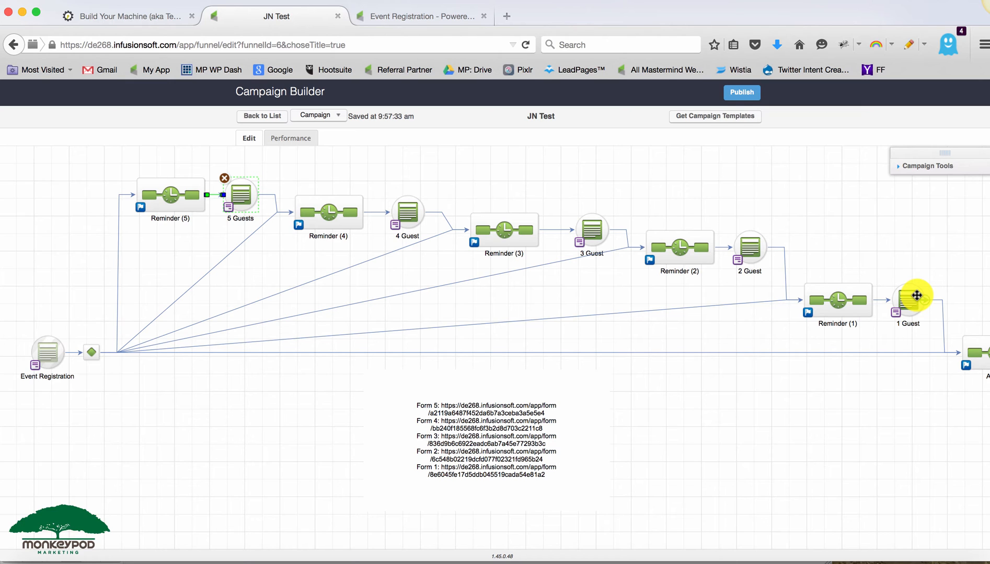
- Open the Event Registration form's thank-you page and review its redirect script, including the fallback URL, without saving changes
click(251, 201)
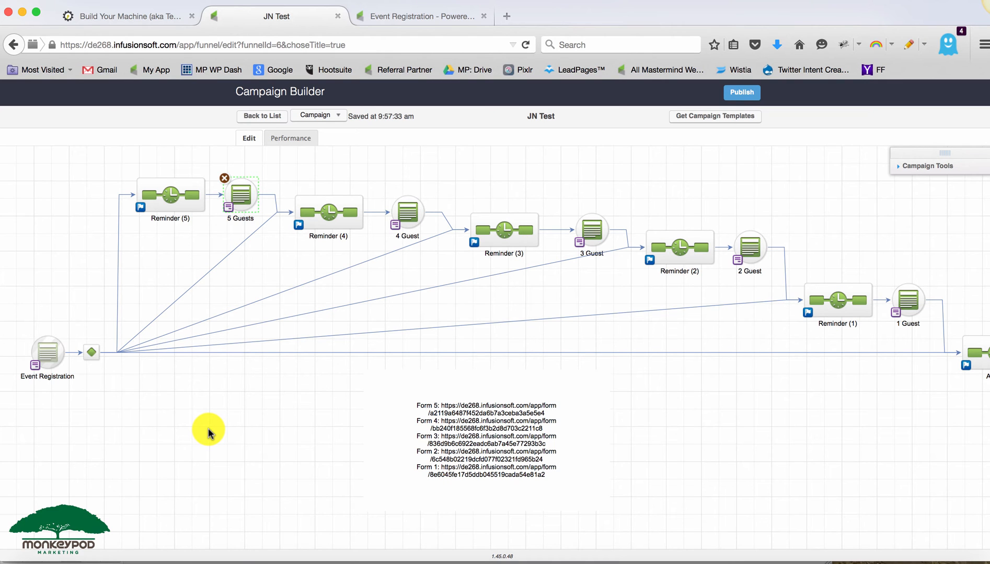
double_click(49, 345)
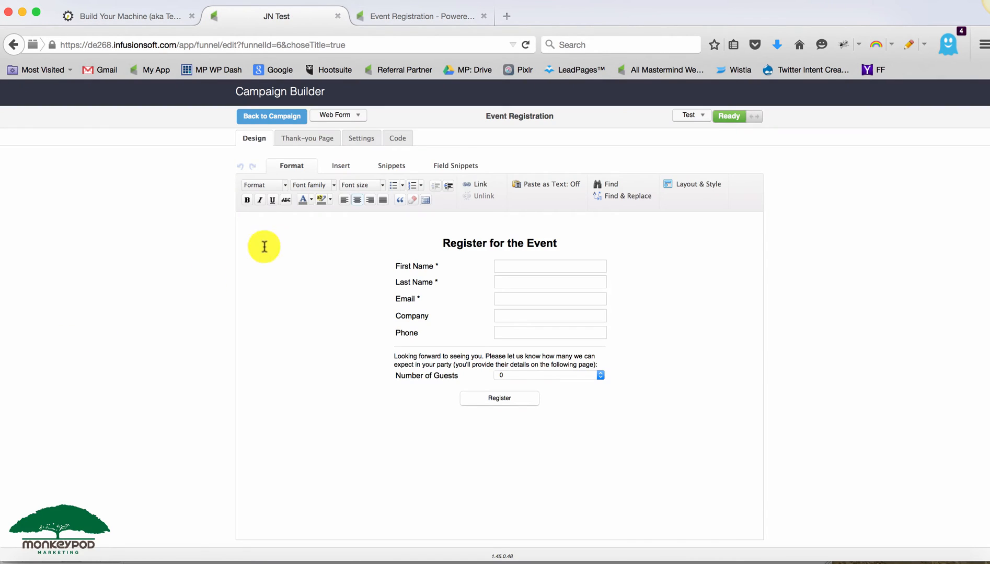
click(285, 141)
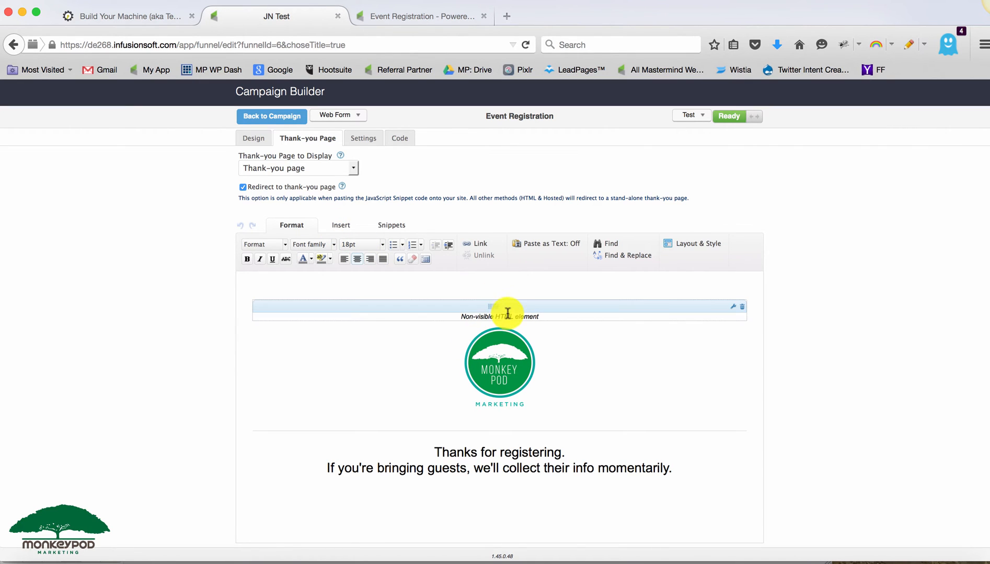
double_click(507, 314)
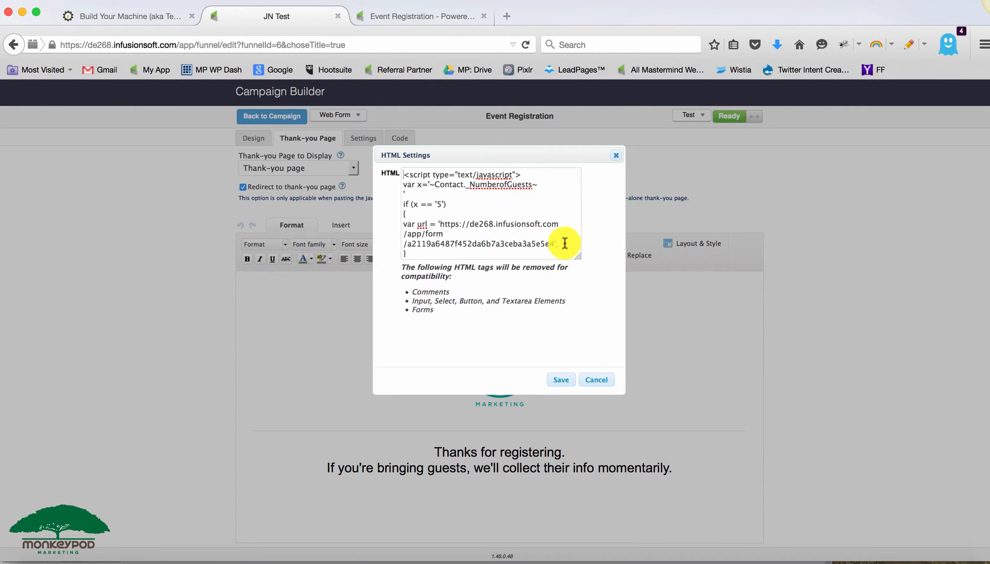
drag(578, 257, 579, 309)
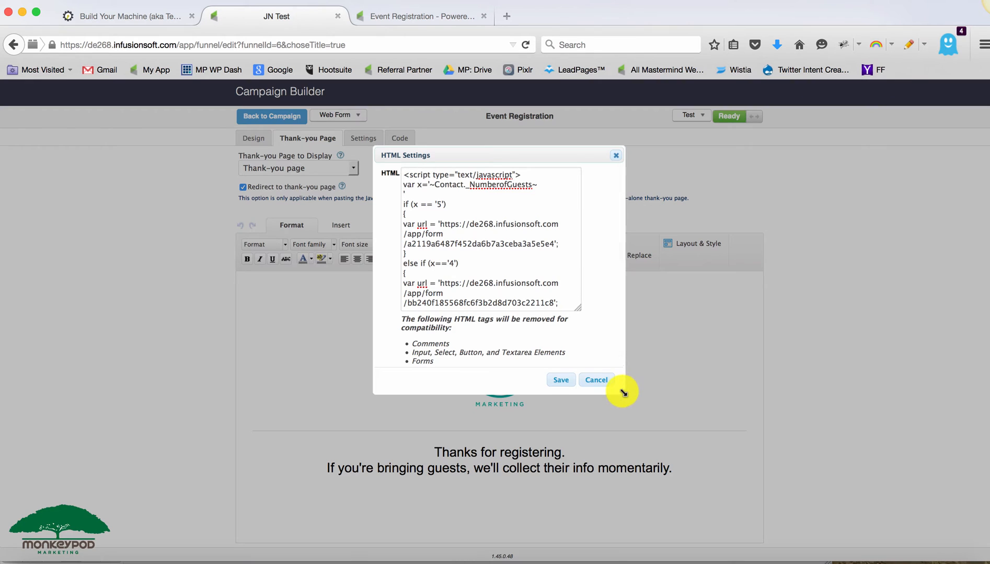
scroll(538, 262, down, 5)
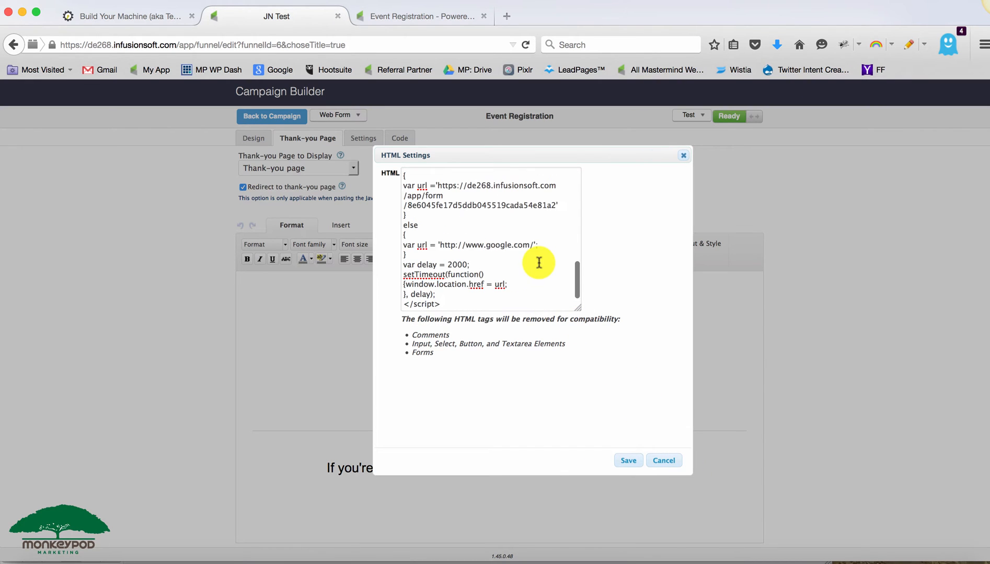
drag(459, 246, 532, 245)
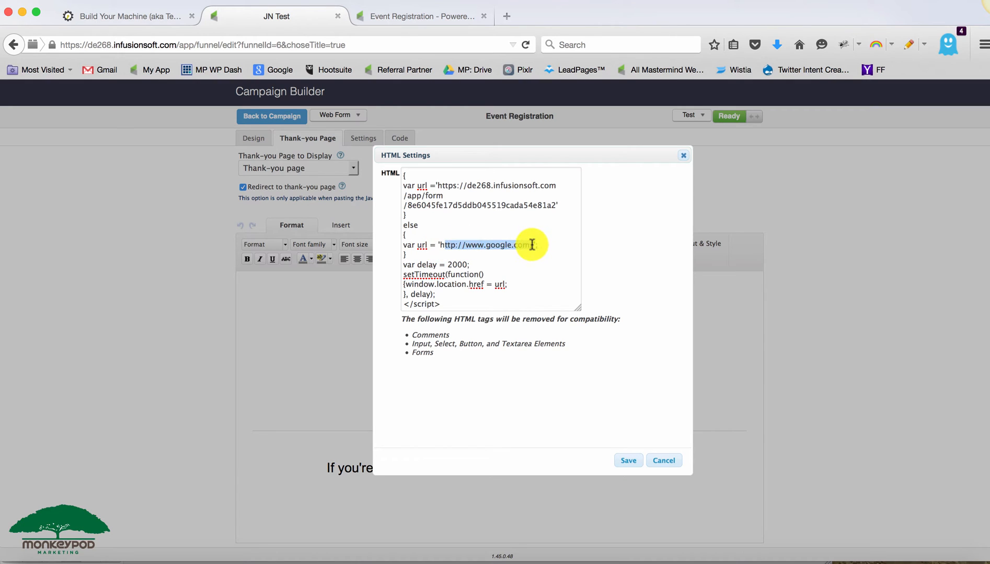
click(541, 248)
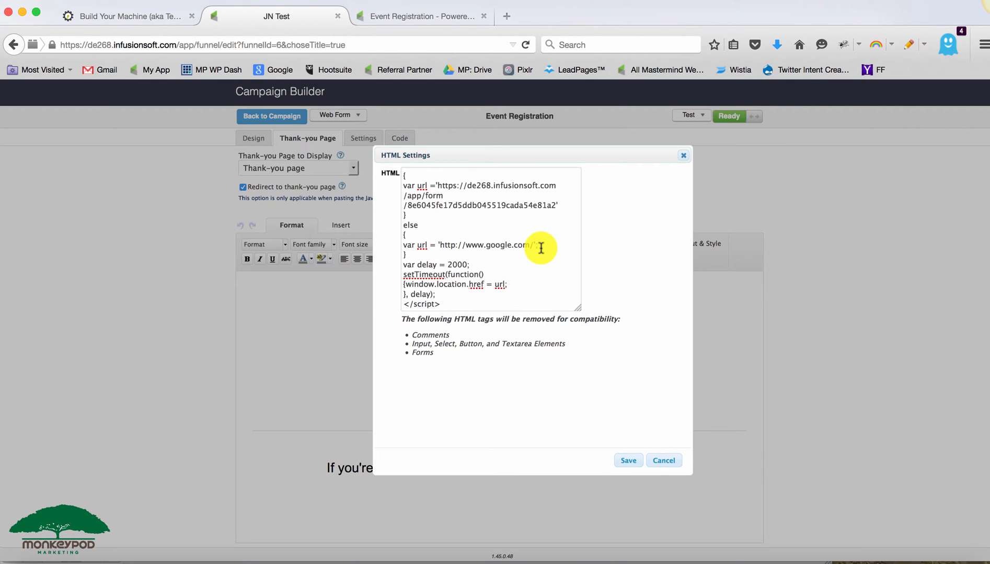
click(664, 460)
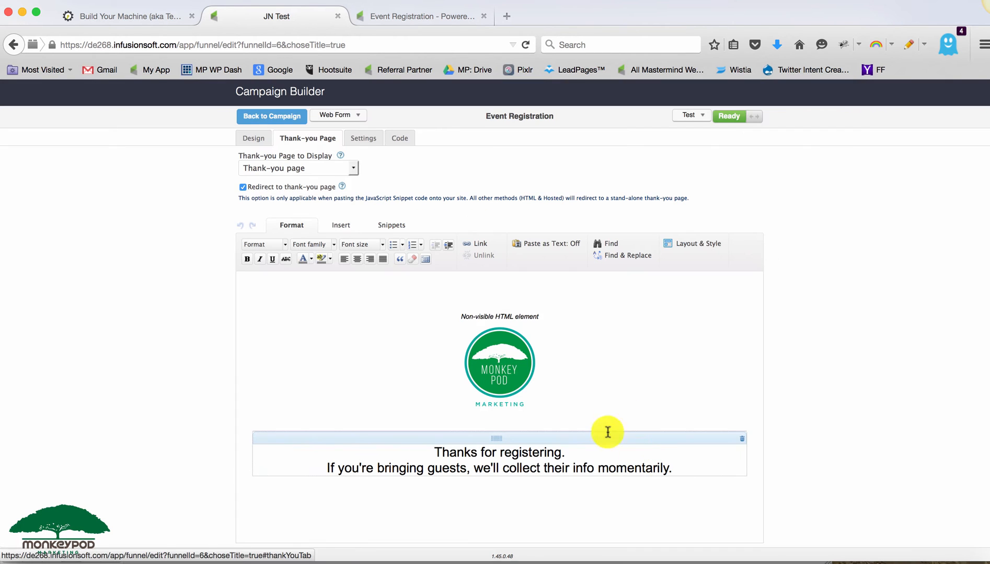
click(256, 120)
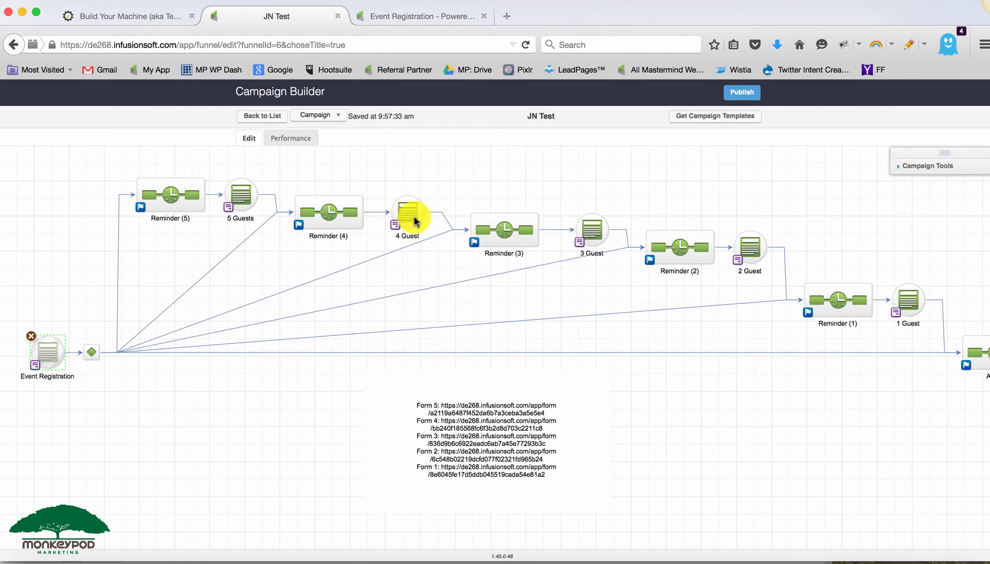
- Open the 1 Guest form to review its design and thank-you page, then return to the campaign
drag(847, 404, 781, 405)
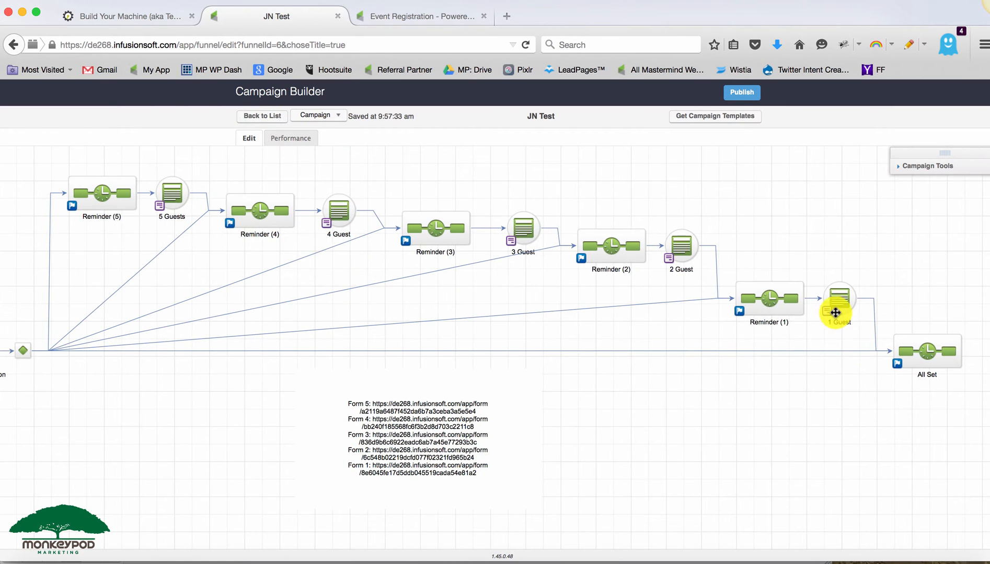
double_click(835, 304)
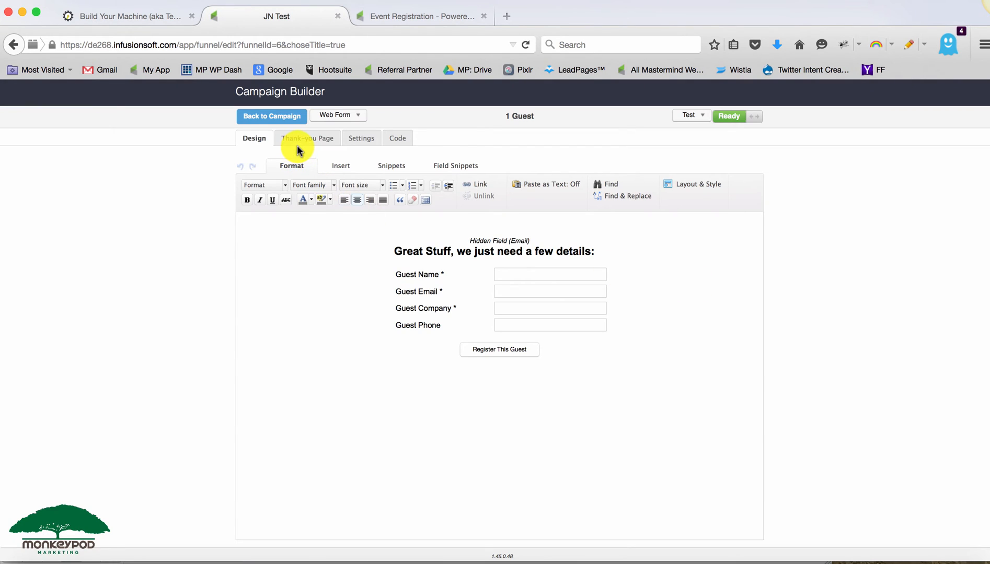
click(298, 148)
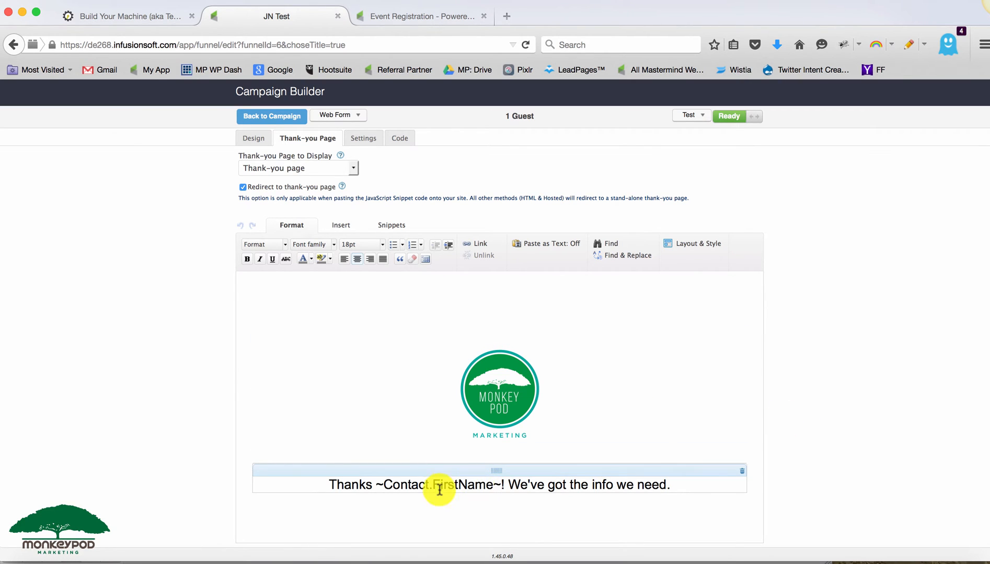
click(293, 125)
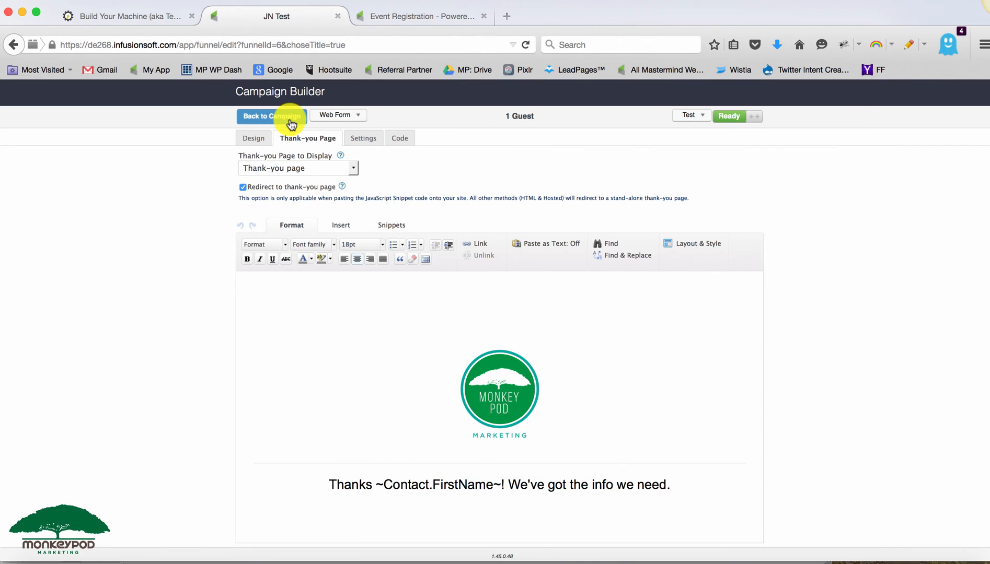
- Review the Event Registration thank-you script's form URLs with the appended ?inf_field_Email=~Contact.Email~ parameter, closing without saving
drag(627, 375, 688, 371)
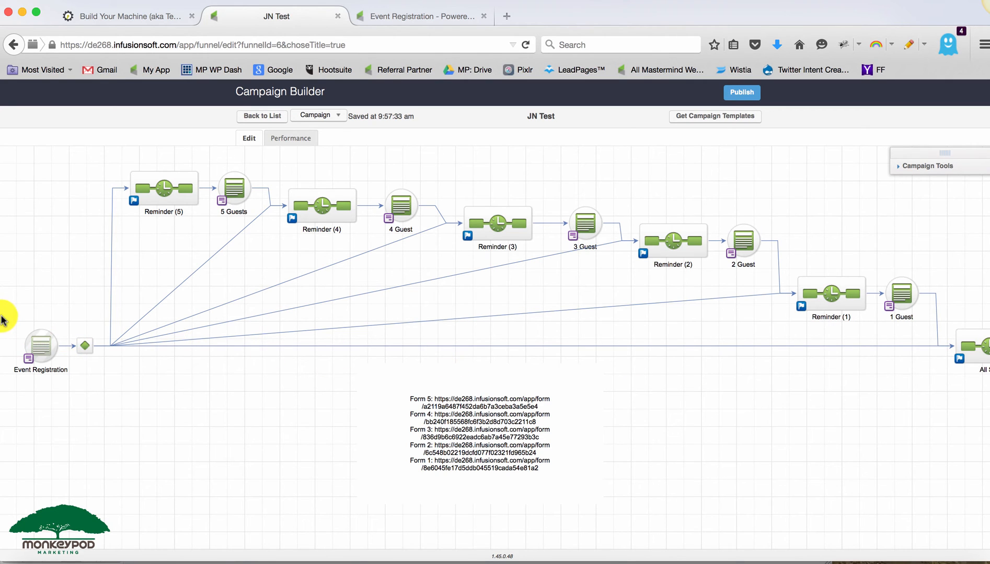
drag(9, 312, 128, 421)
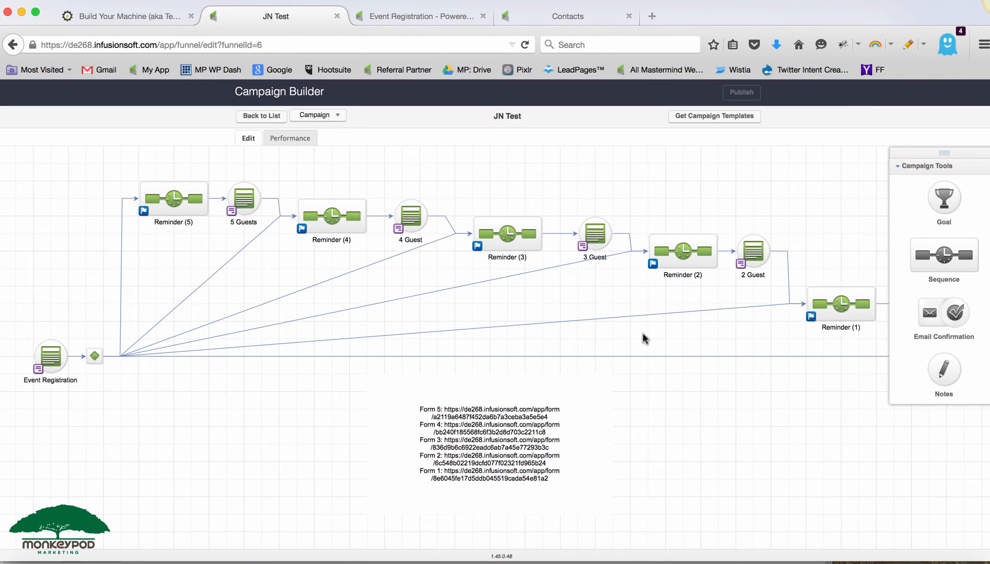
double_click(49, 357)
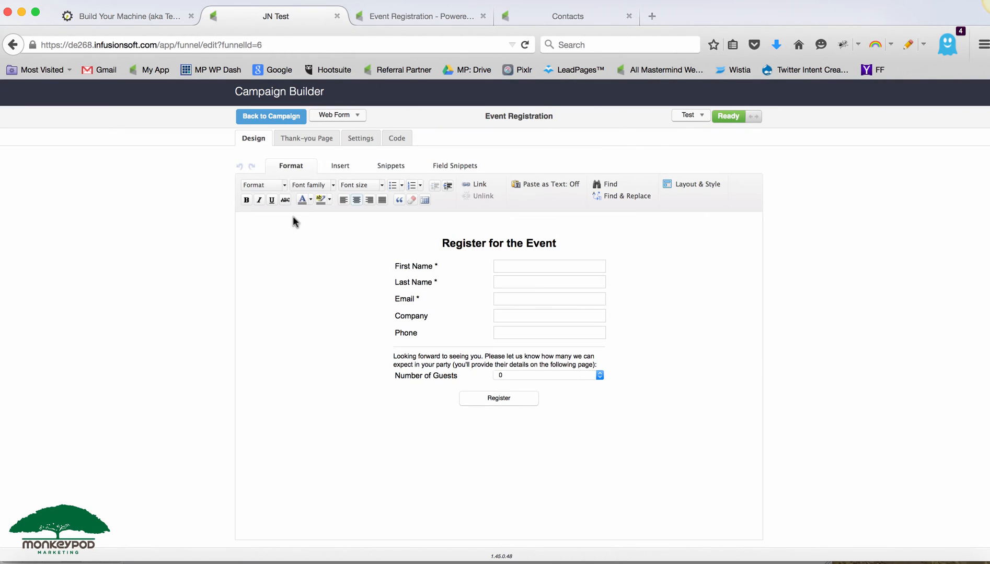
click(310, 139)
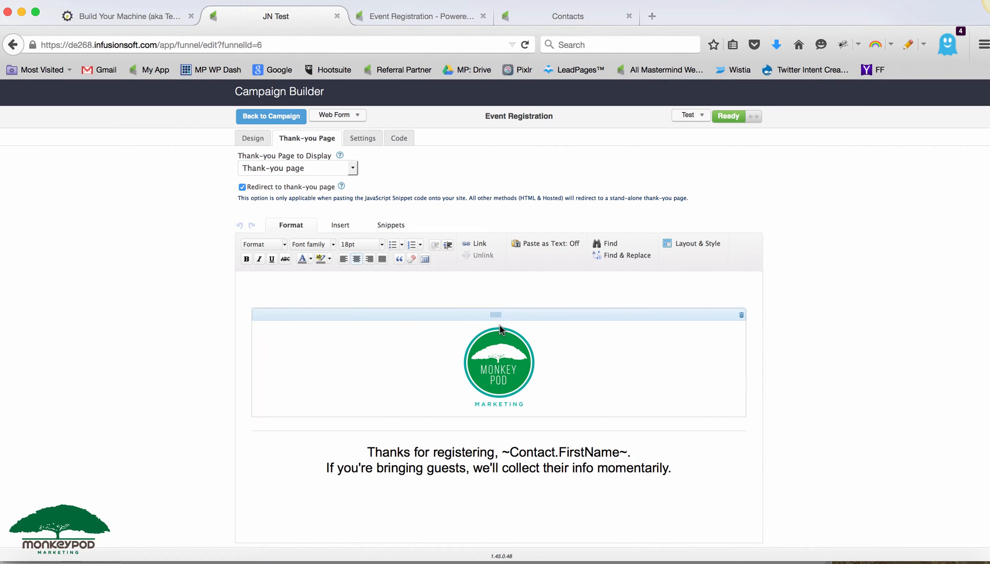
click(511, 310)
double_click(513, 318)
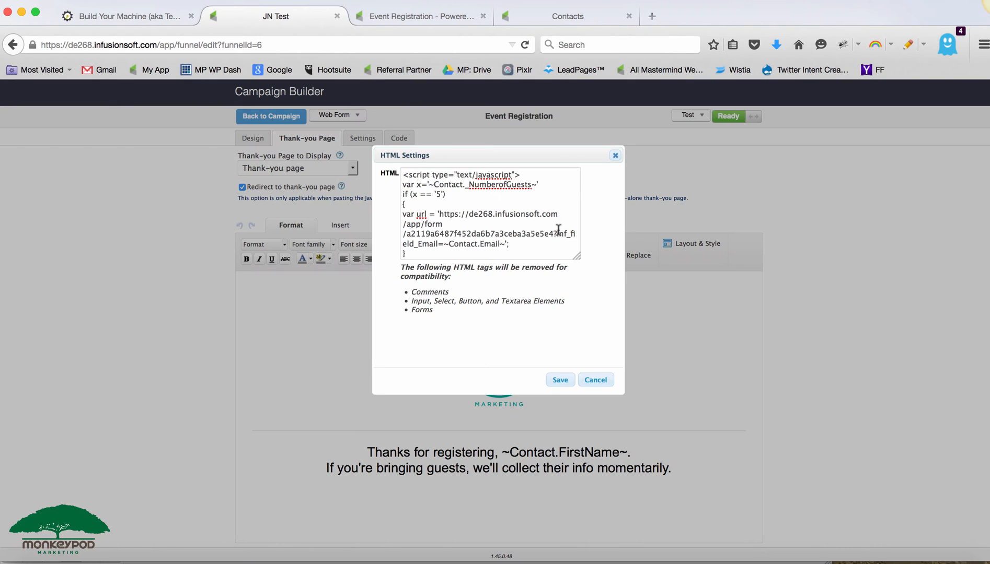
drag(574, 252, 577, 274)
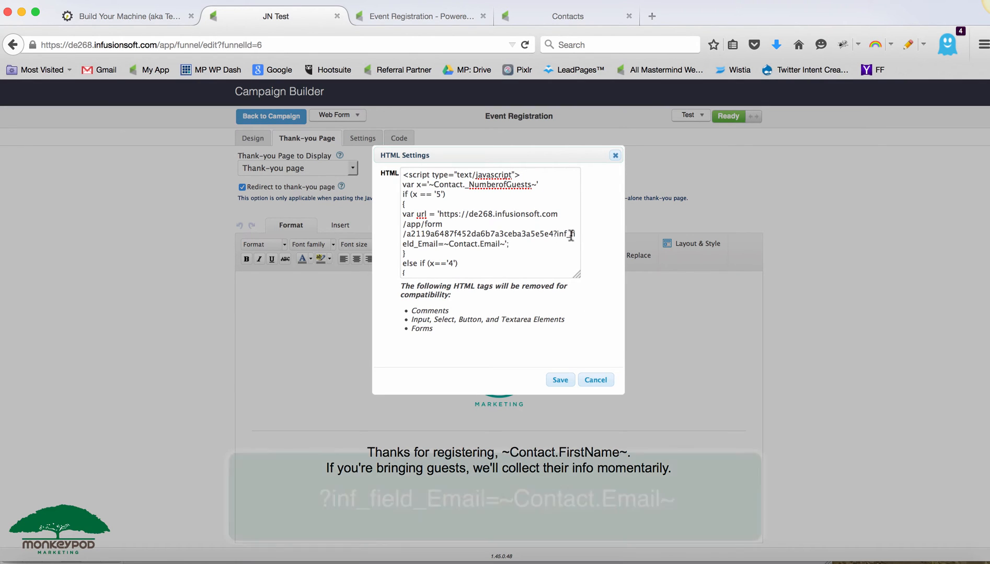
drag(444, 245, 503, 245)
click(503, 245)
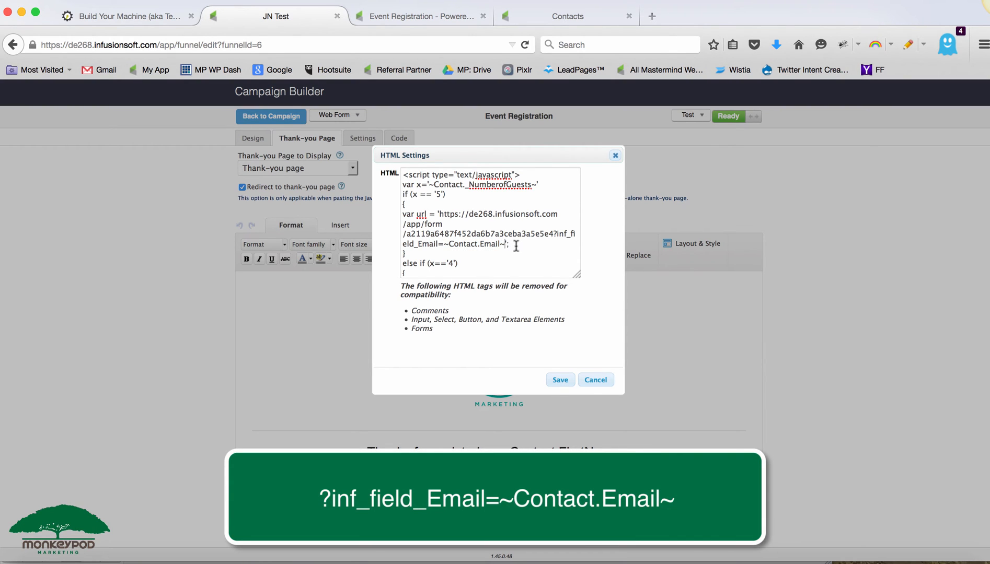
scroll(505, 249, down, 3)
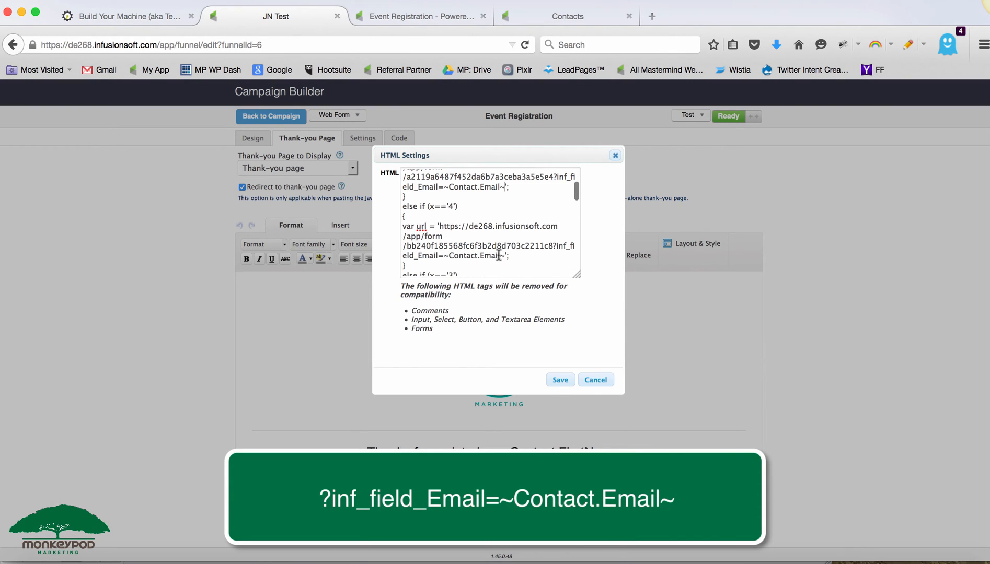
scroll(502, 251, down, 4)
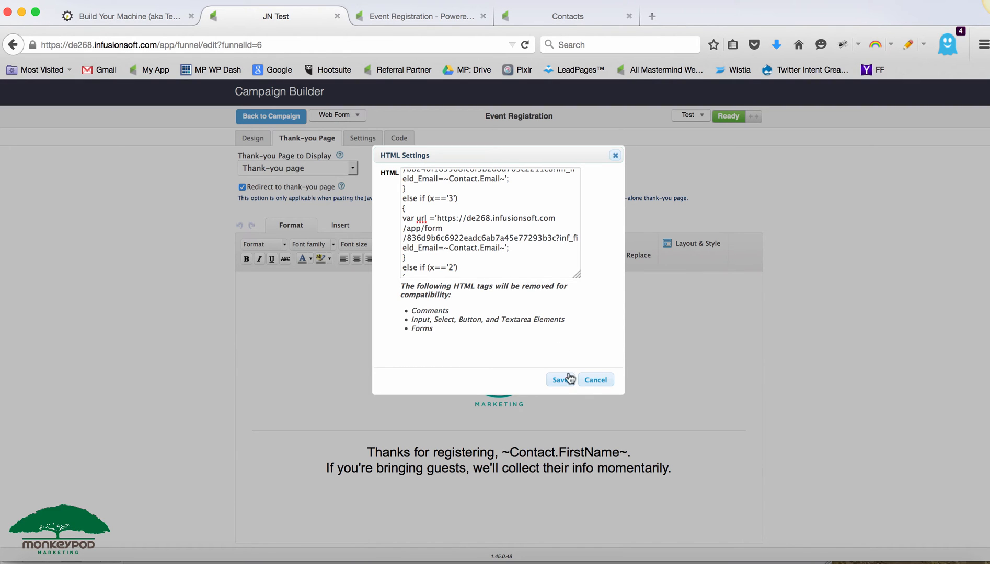
click(596, 380)
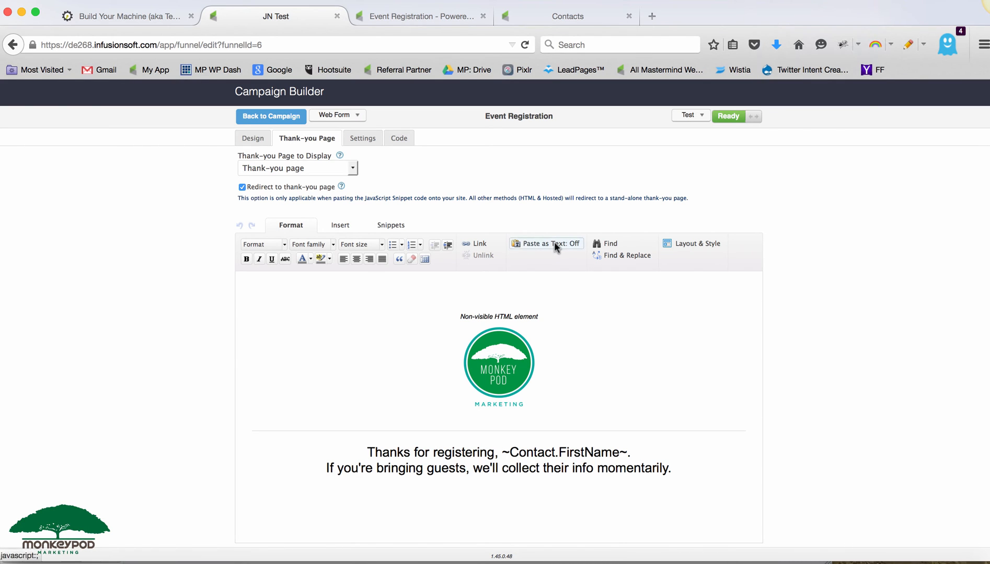
click(271, 116)
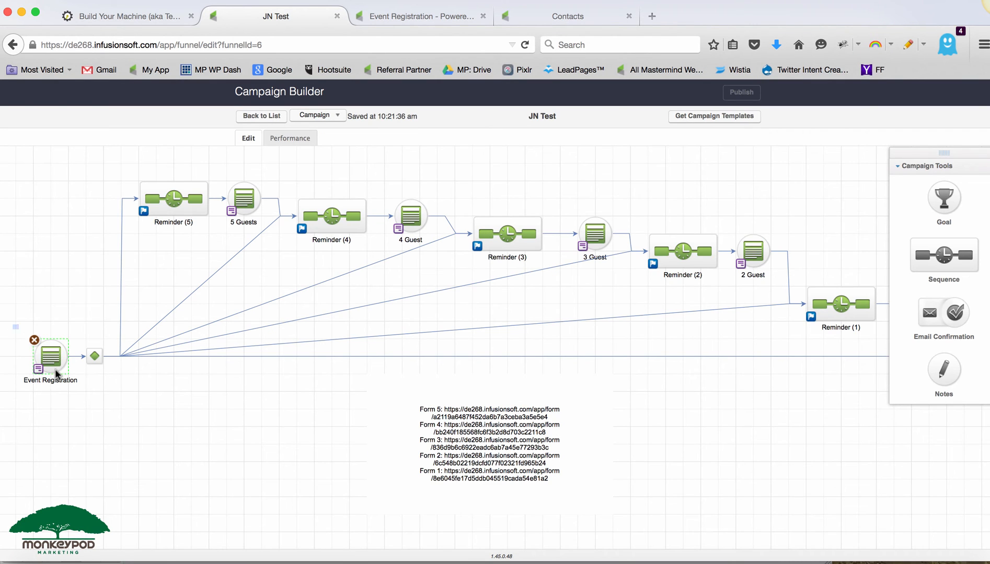
- Inspect the Reminder (1) sequence, 1 Guest form and All Set sequence along the end of the campaign canvas
drag(12, 325, 88, 383)
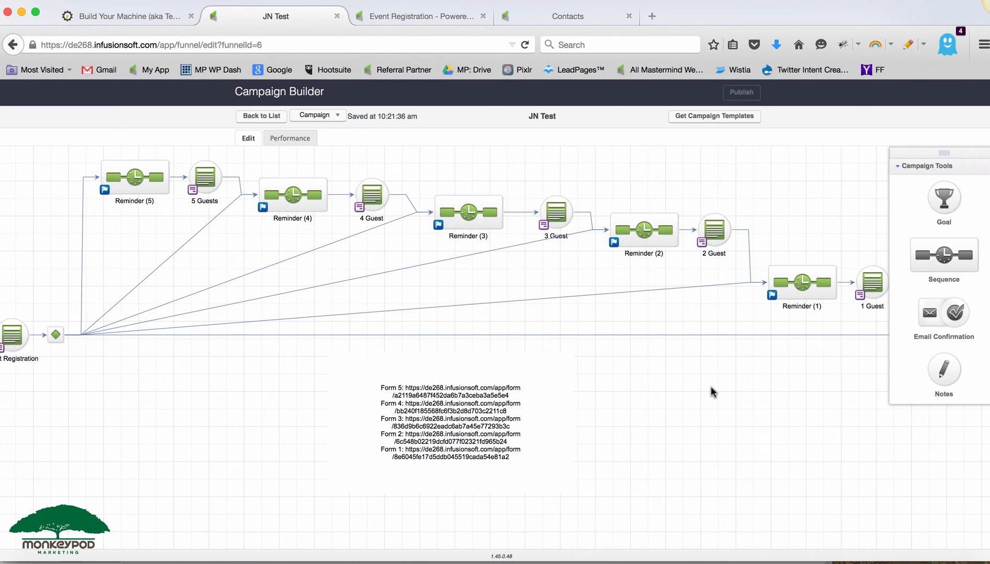
click(792, 291)
drag(767, 378, 728, 374)
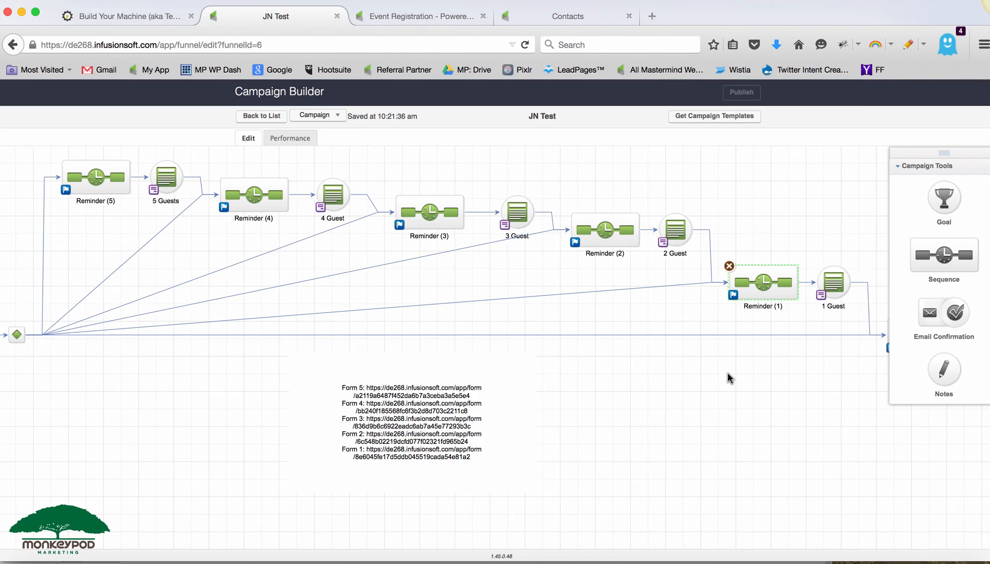
click(832, 280)
drag(800, 245, 858, 321)
click(763, 285)
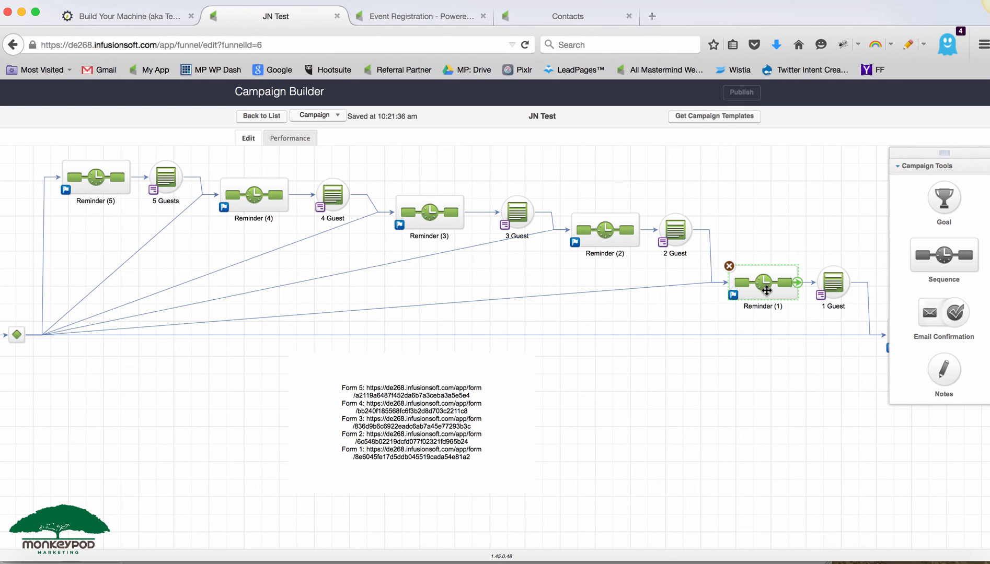
drag(800, 398, 715, 398)
click(846, 338)
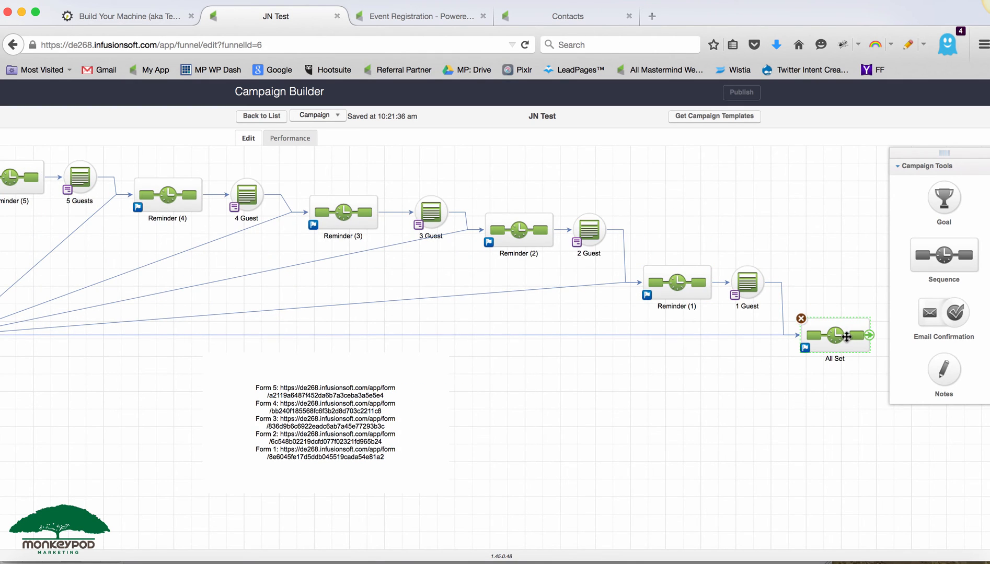
click(734, 414)
click(736, 295)
click(681, 286)
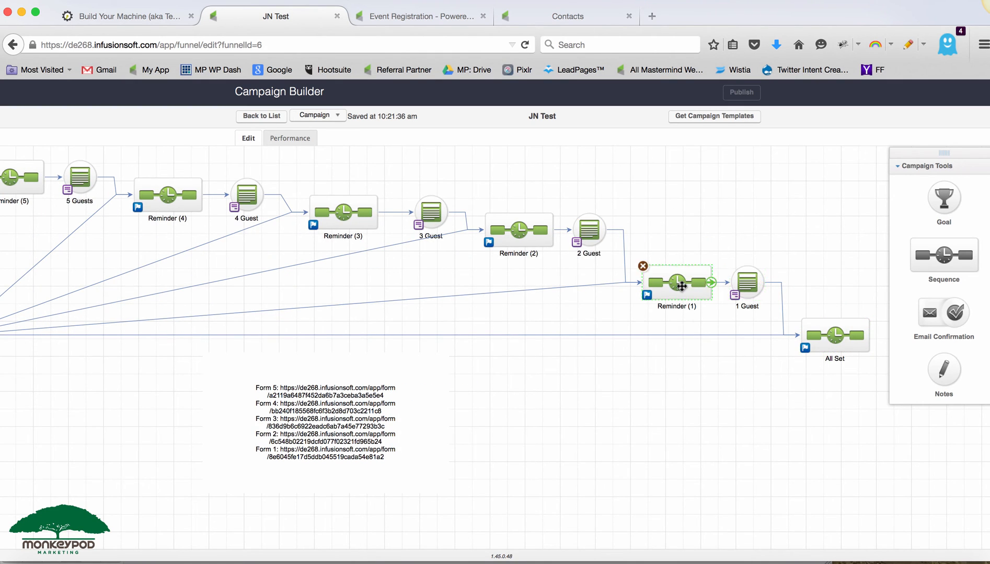
drag(630, 419, 777, 427)
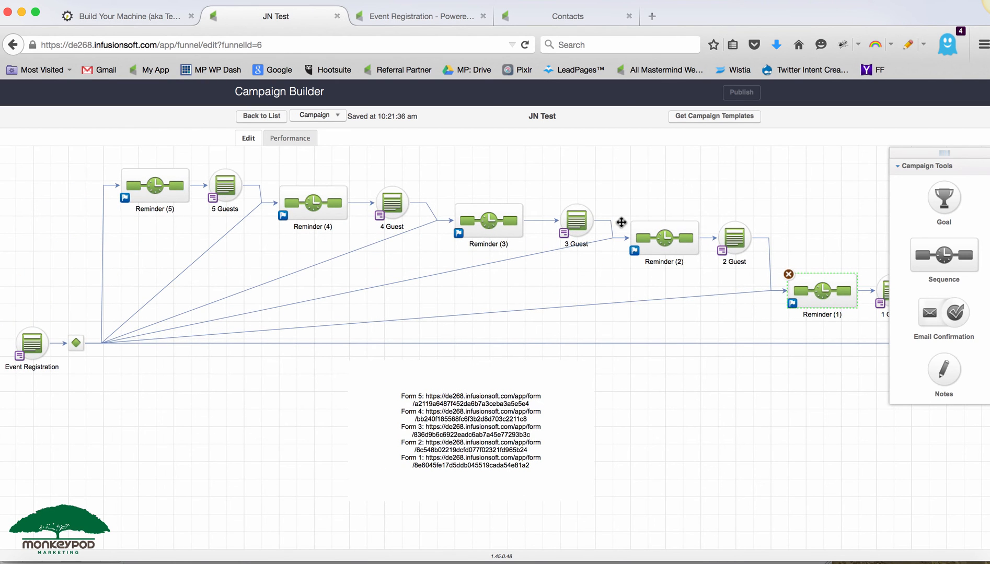
- Fill the live Event Registration form with test registrant details, choose 1 guest, and register
click(447, 19)
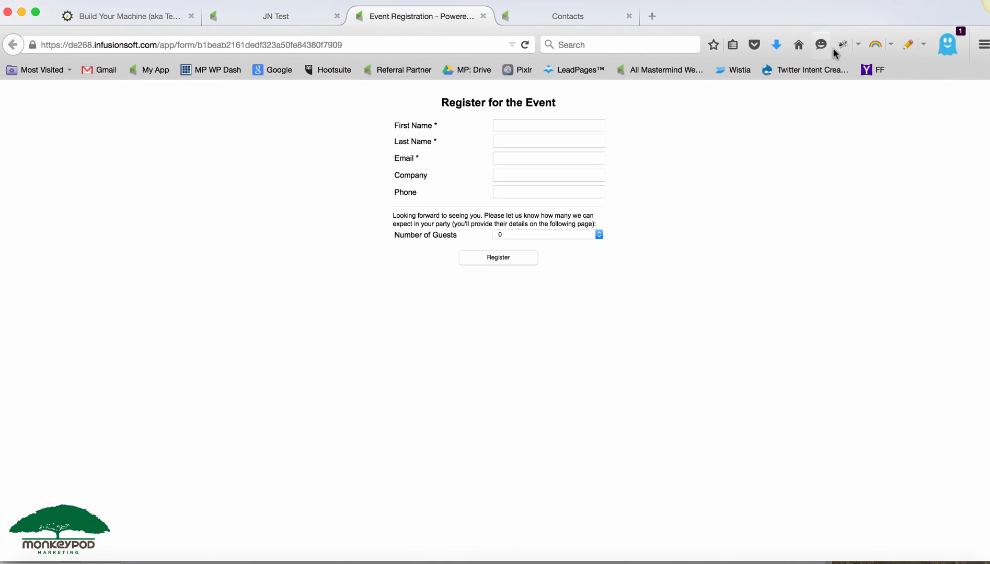
click(893, 47)
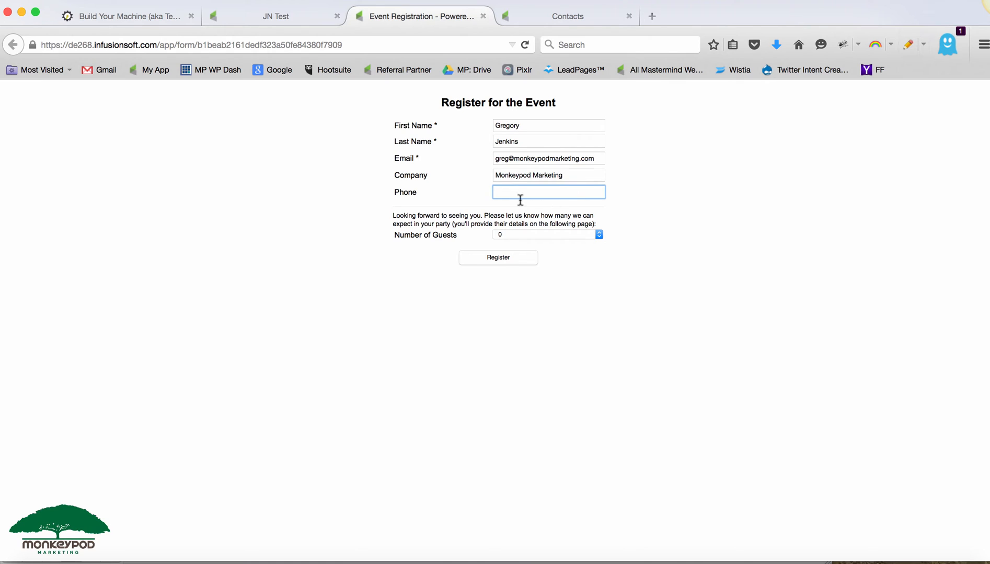
click(531, 234)
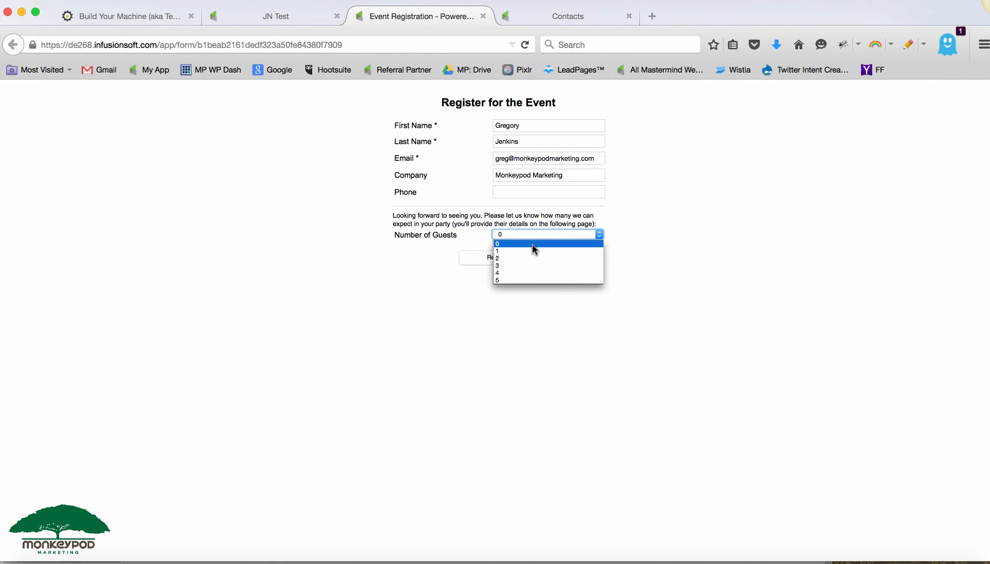
click(534, 252)
click(498, 258)
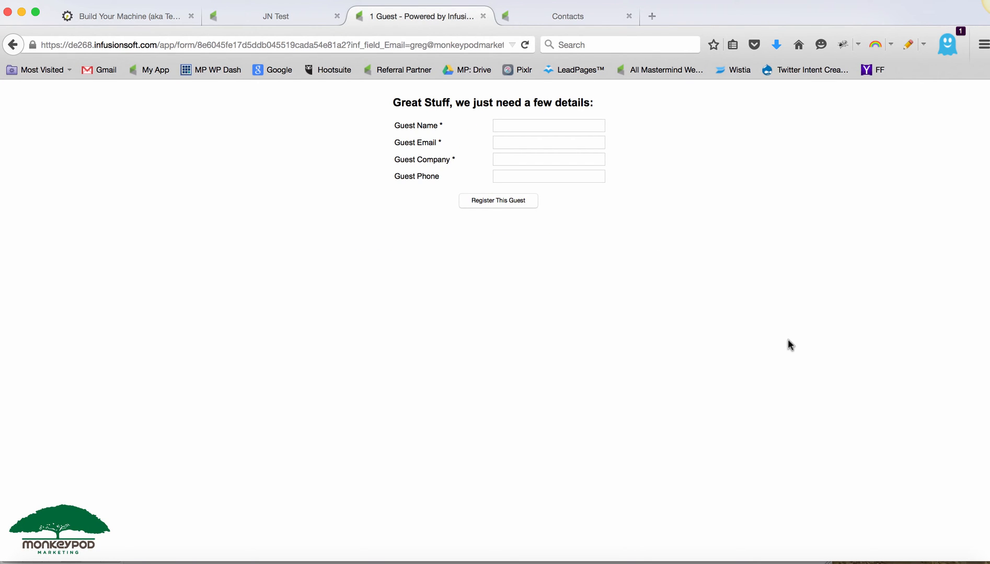
- Complete the 1 Guest form with a guest's name, e-mail and company Gatsby Enterprises, and register the guest
scroll(387, 47, right, 2)
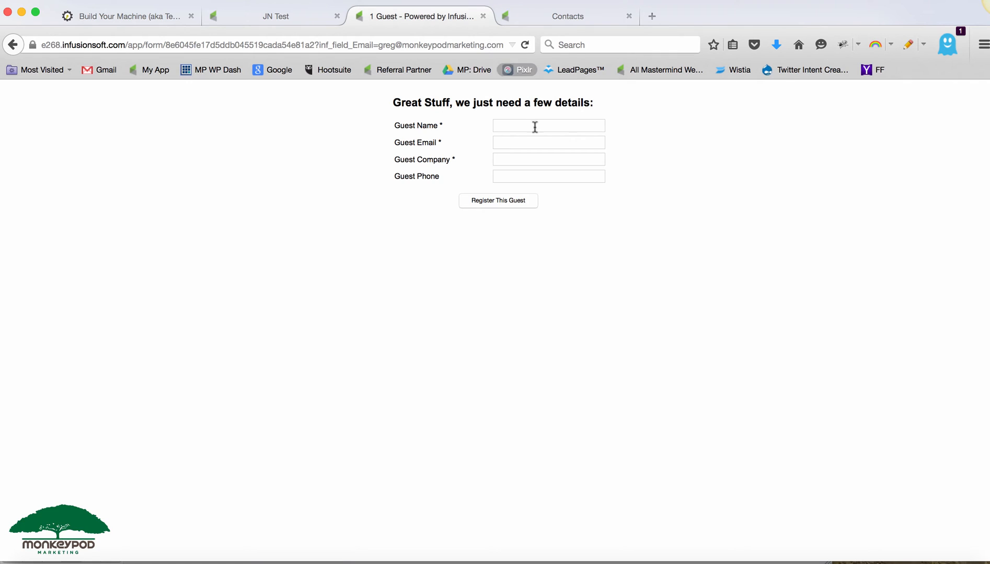
right_click(488, 303)
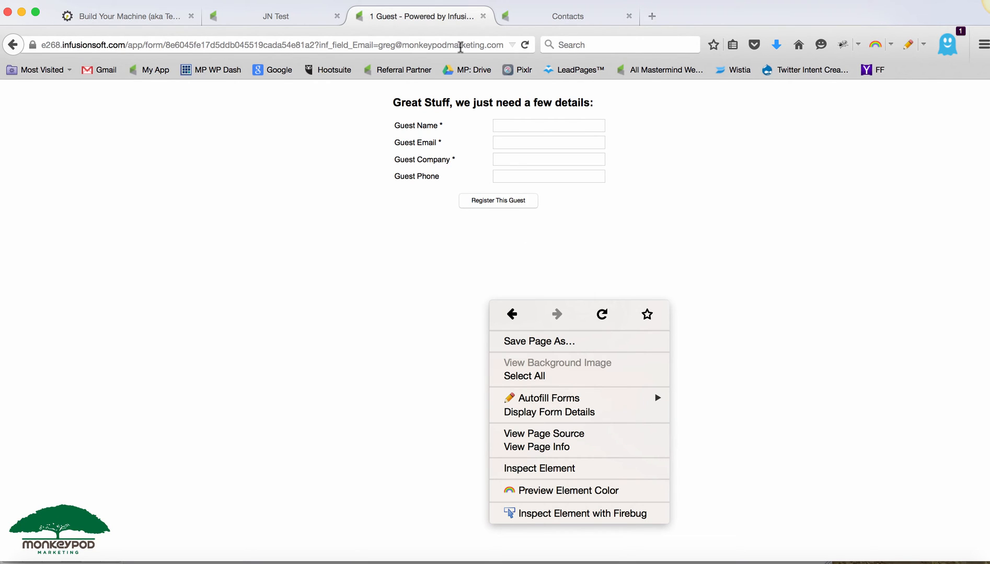
click(704, 141)
click(574, 121)
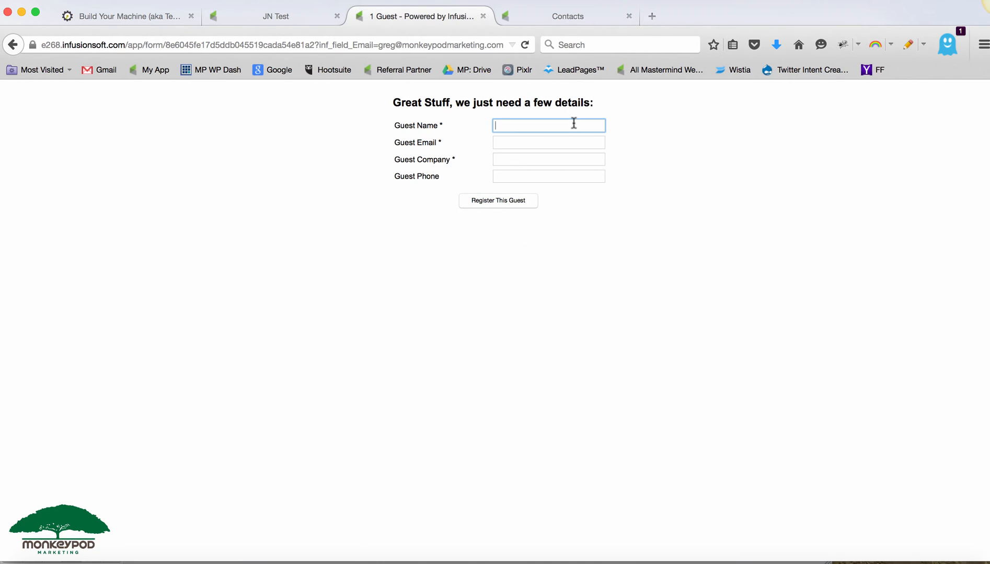
text(Jay Gatsby)
key(Tab)
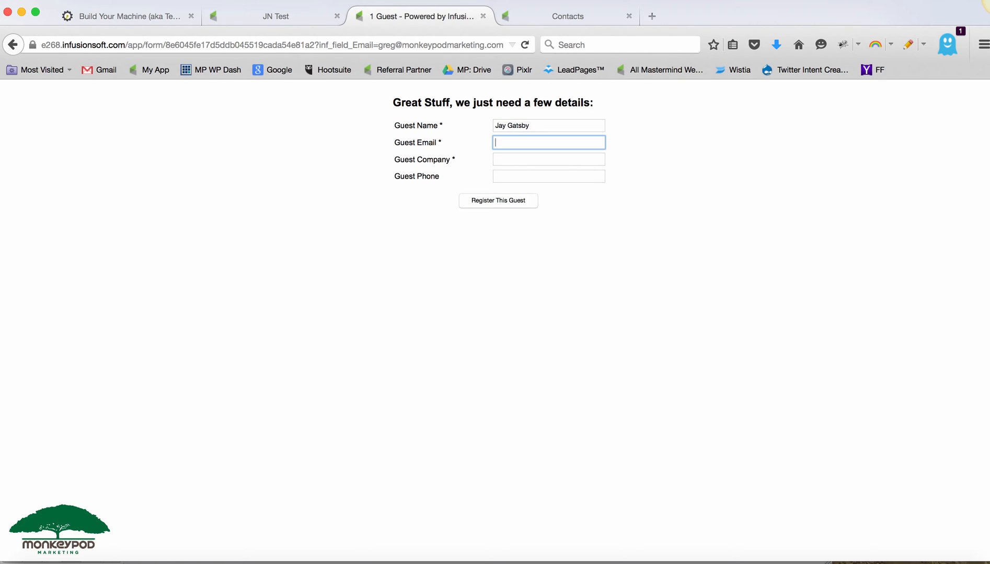
text(jay)
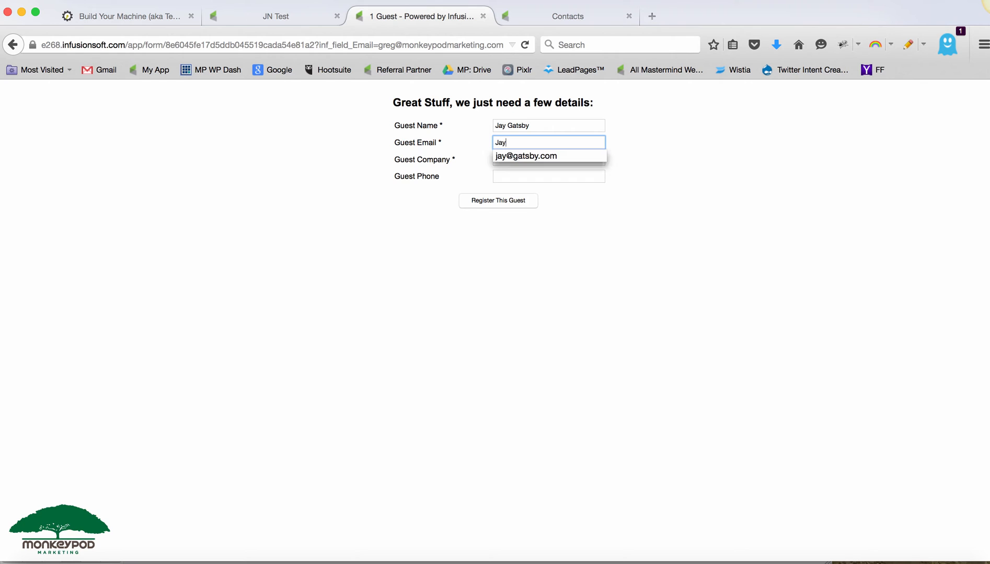
key(Down)
key(Tab)
text(G)
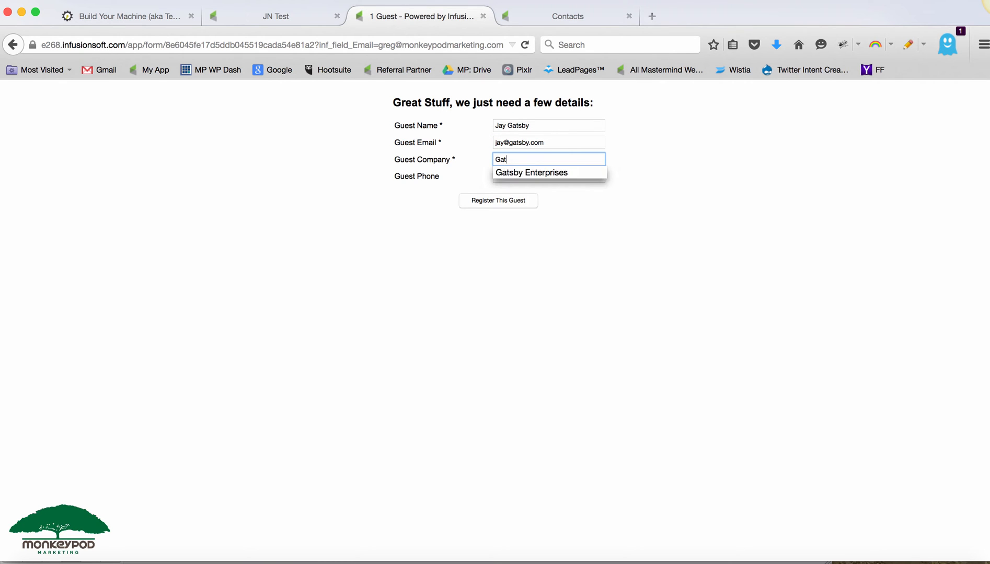
text(at)
key(Down)
key(Tab)
click(755, 207)
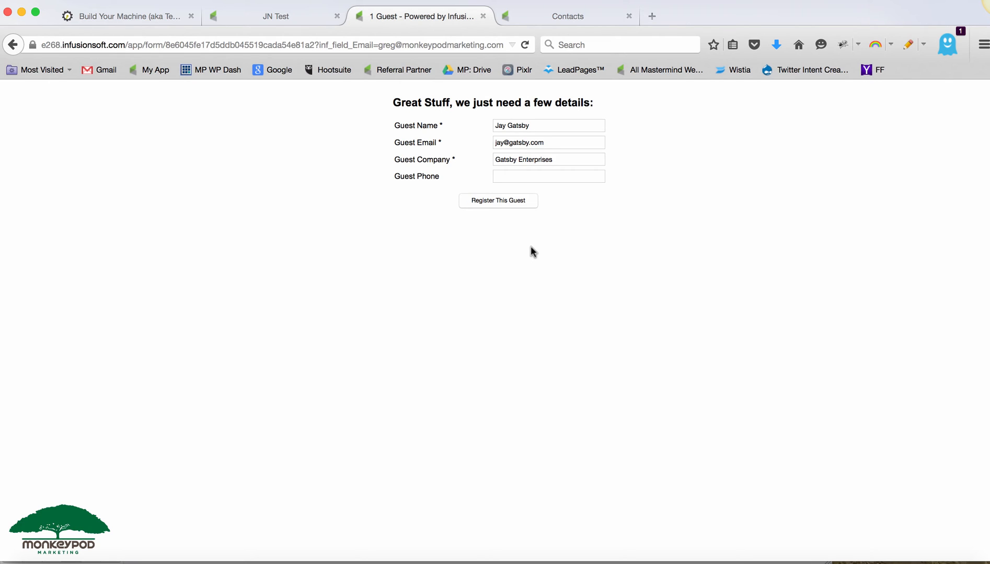
click(500, 201)
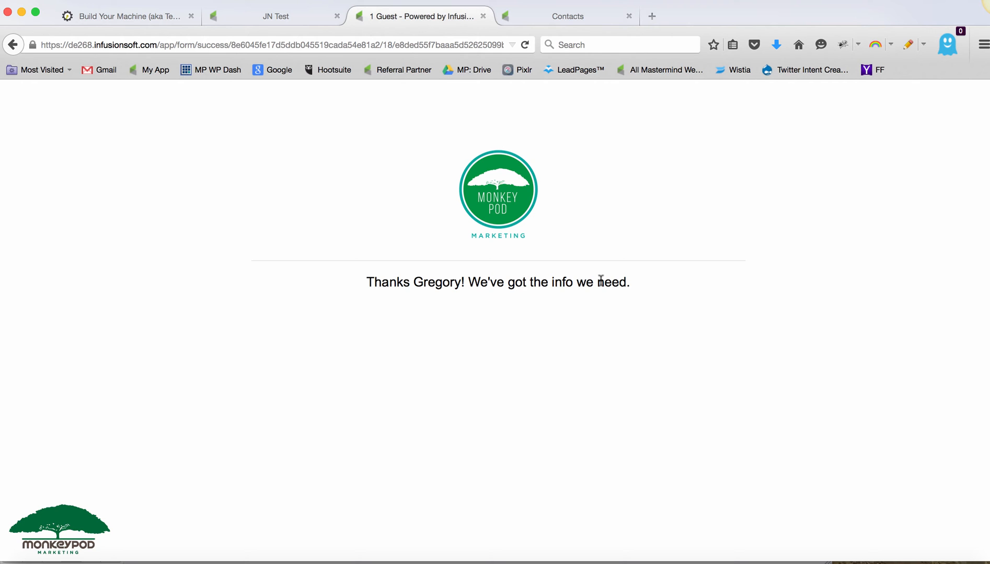
- Open the campaign's Performance view, refresh the data, and inspect the All Set sequence before returning
click(309, 17)
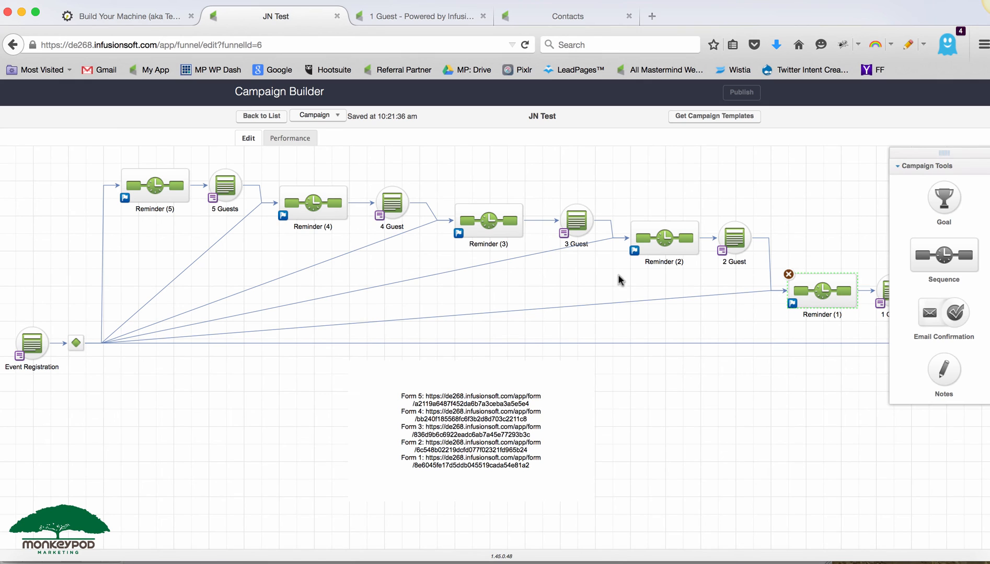
click(295, 138)
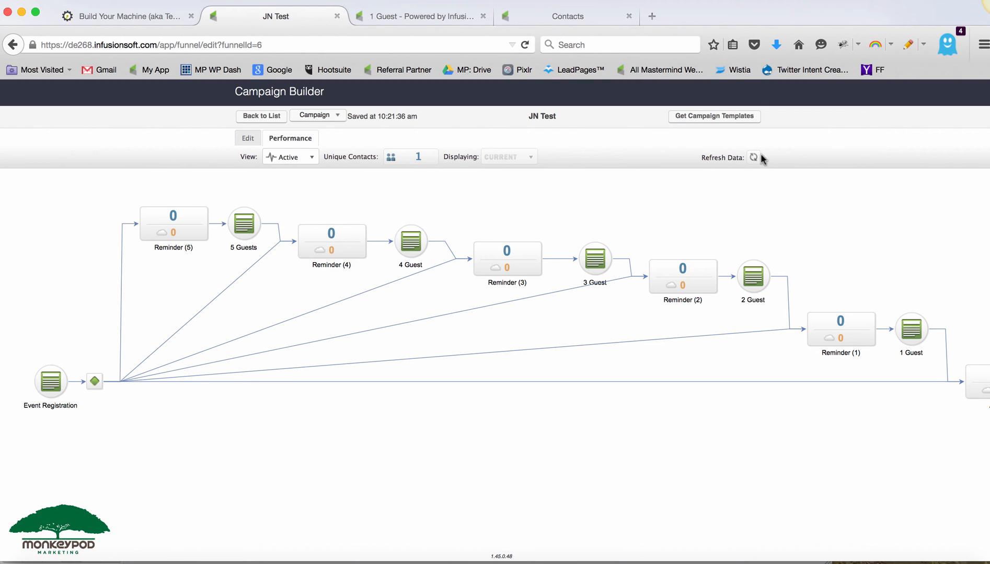
click(754, 158)
drag(801, 402, 675, 369)
mouse_move(876, 338)
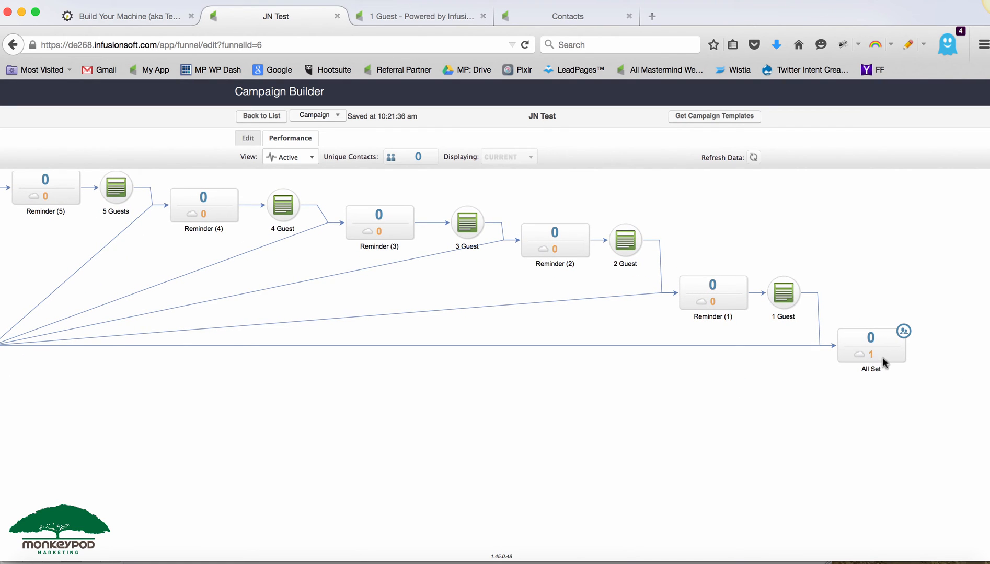
double_click(883, 355)
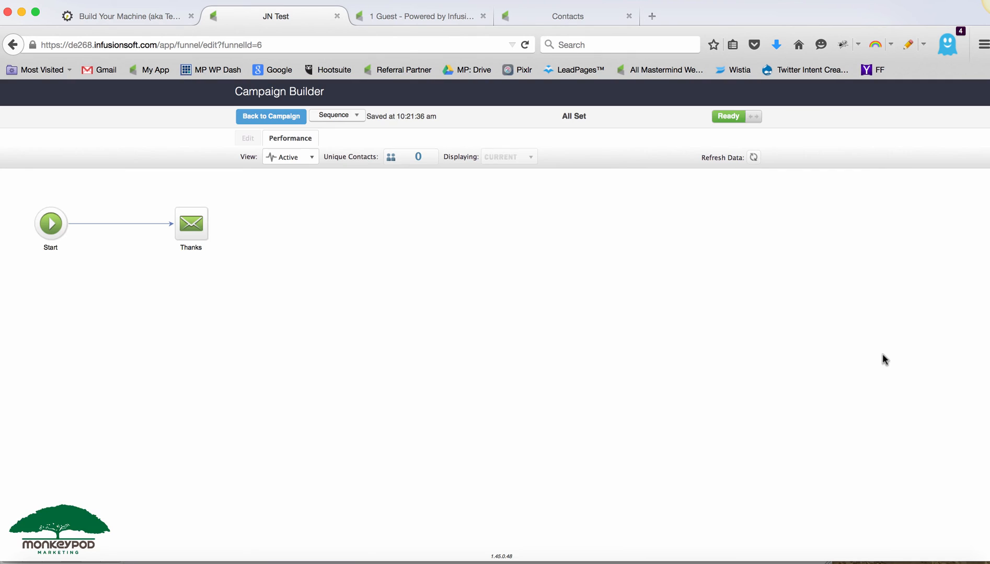
click(266, 117)
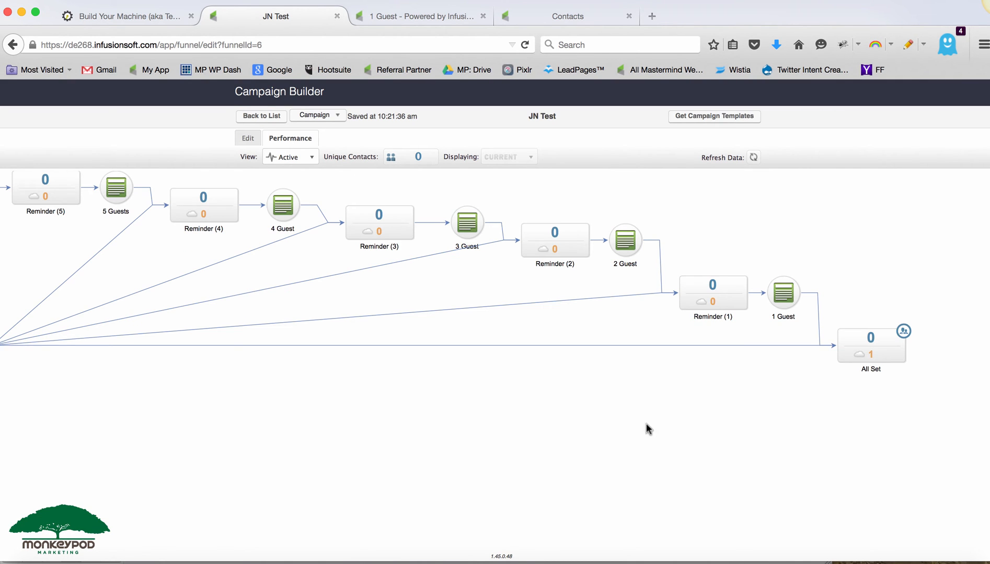
- Switch the performance view to Historical and review the contact counts across the campaign
drag(651, 433, 729, 437)
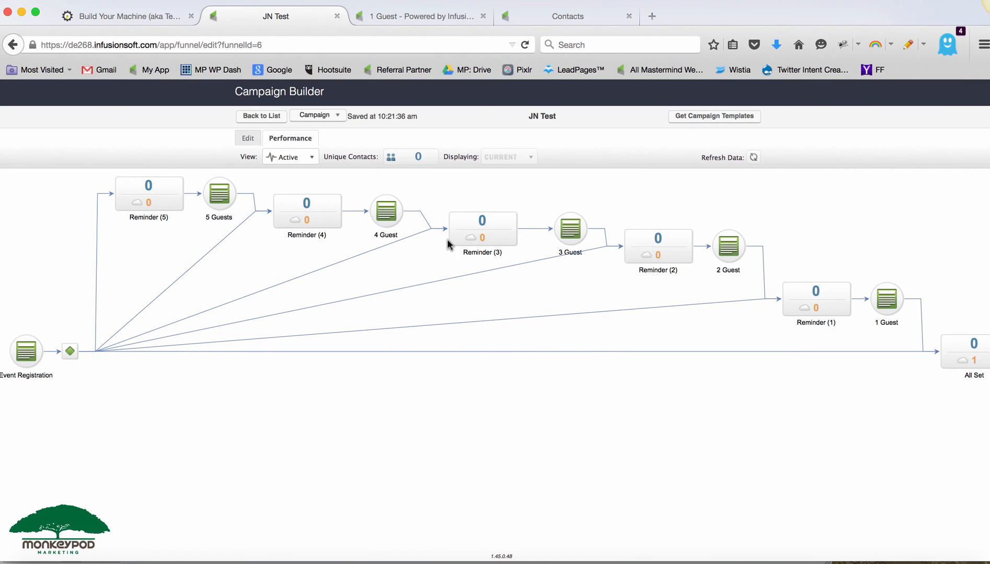
click(309, 158)
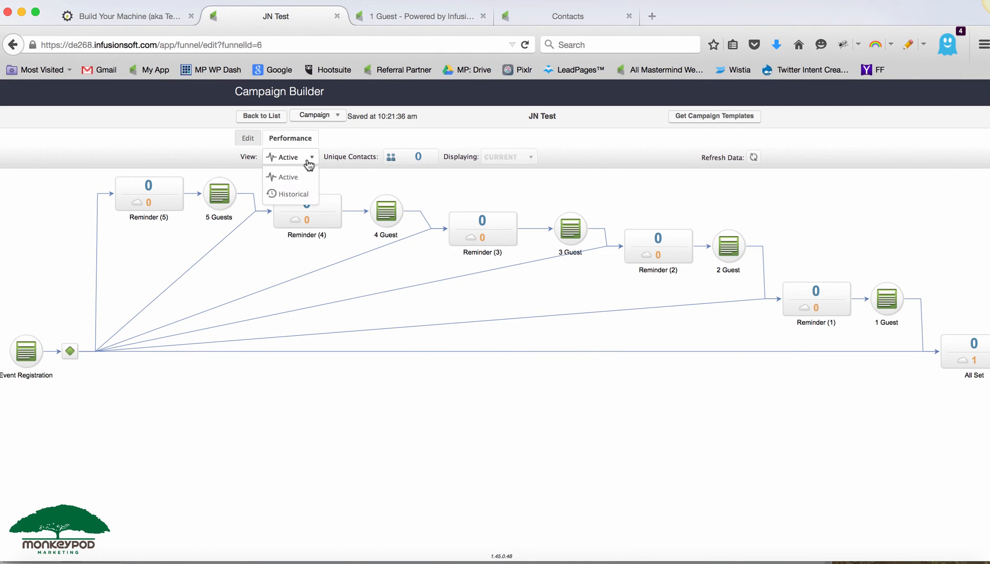
click(300, 193)
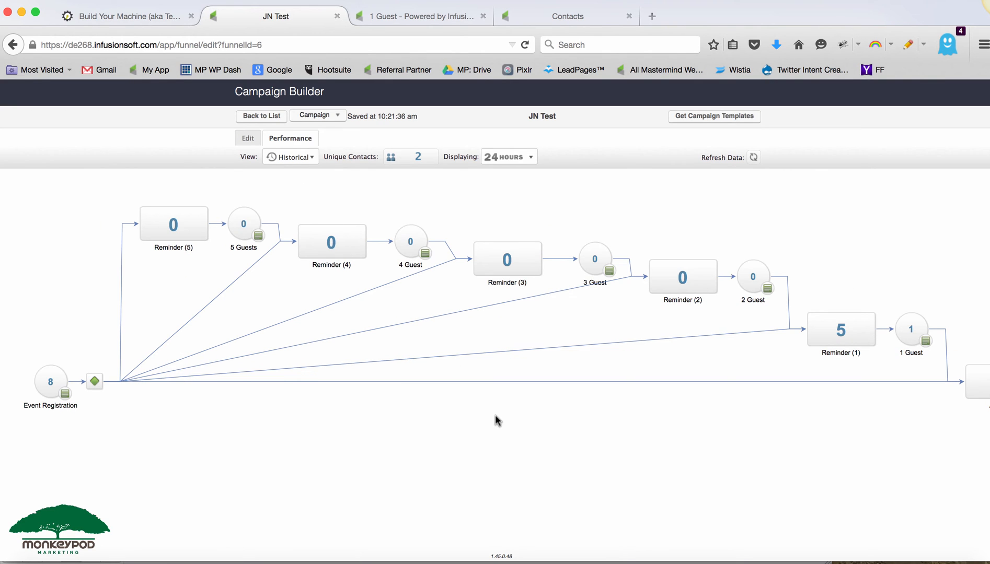
mouse_move(871, 337)
mouse_move(915, 334)
mouse_move(840, 328)
scroll(758, 441, right, 4)
mouse_move(800, 322)
mouse_move(910, 383)
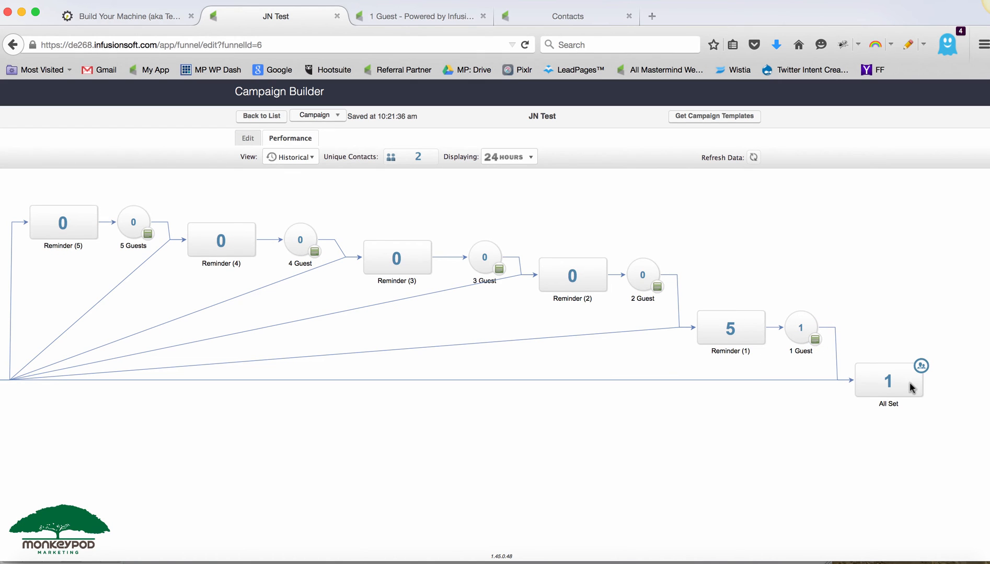
scroll(818, 436, left, 2)
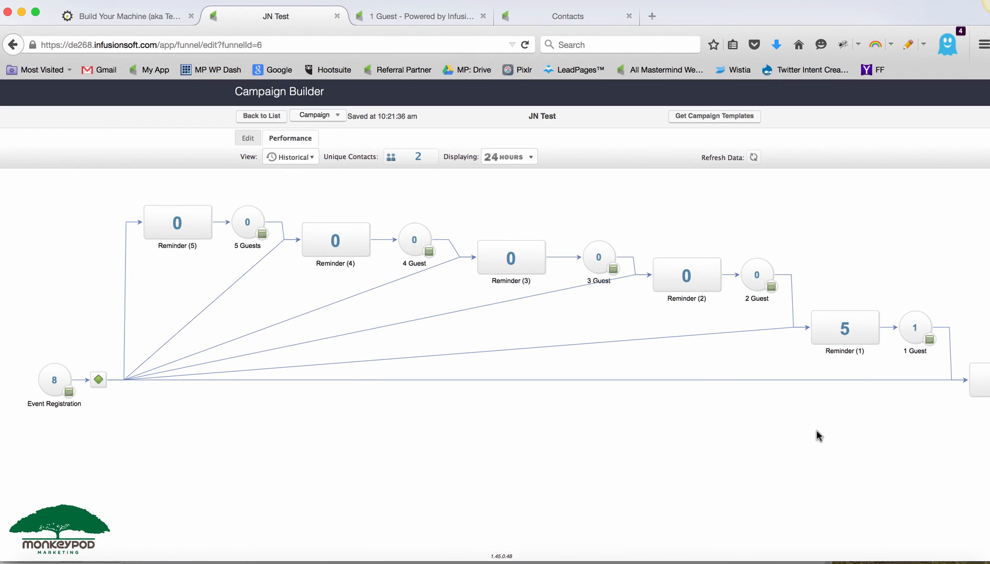
- Open the 1 Guest goal completion report and examine the registrant contact's Guests tab
click(929, 320)
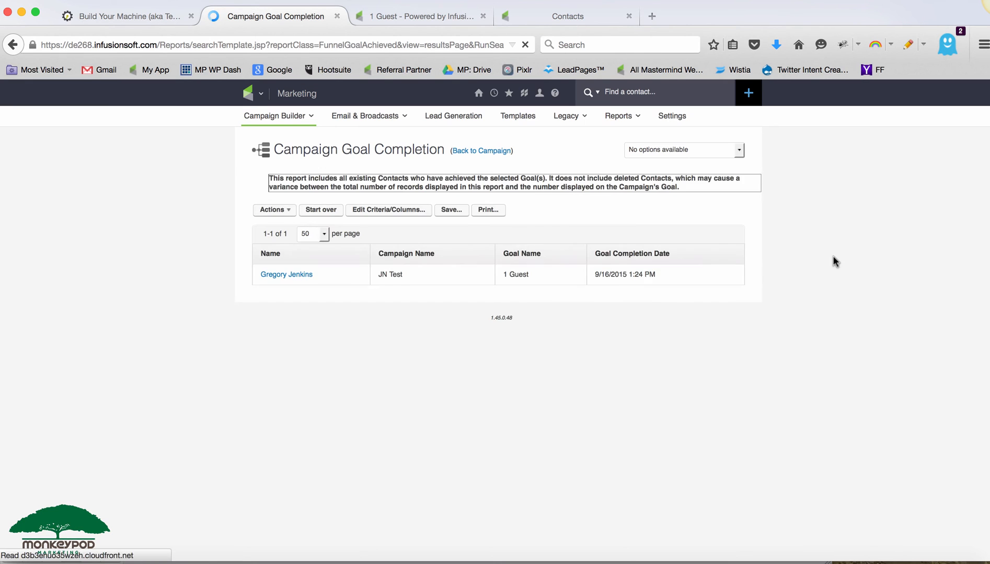
click(294, 302)
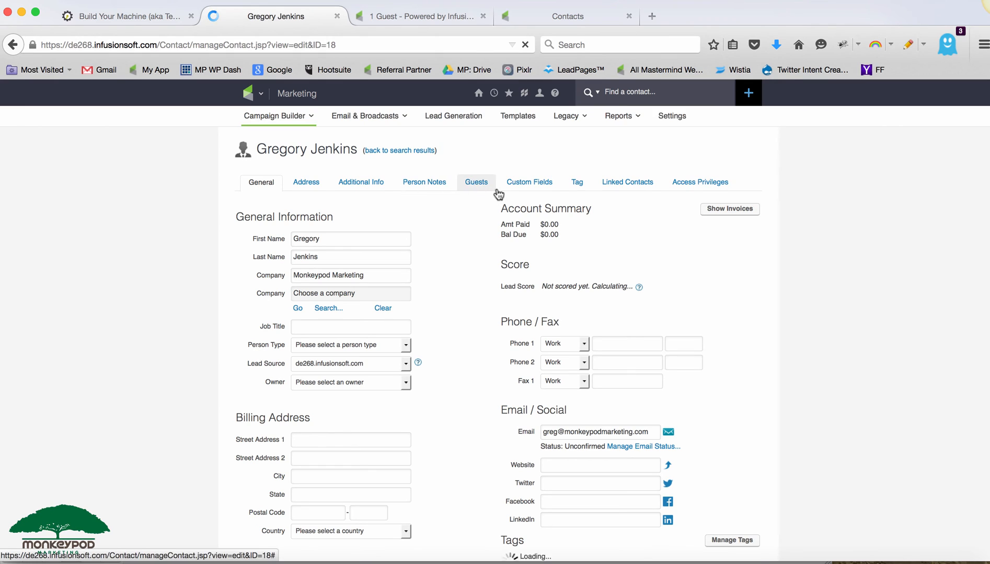
click(478, 187)
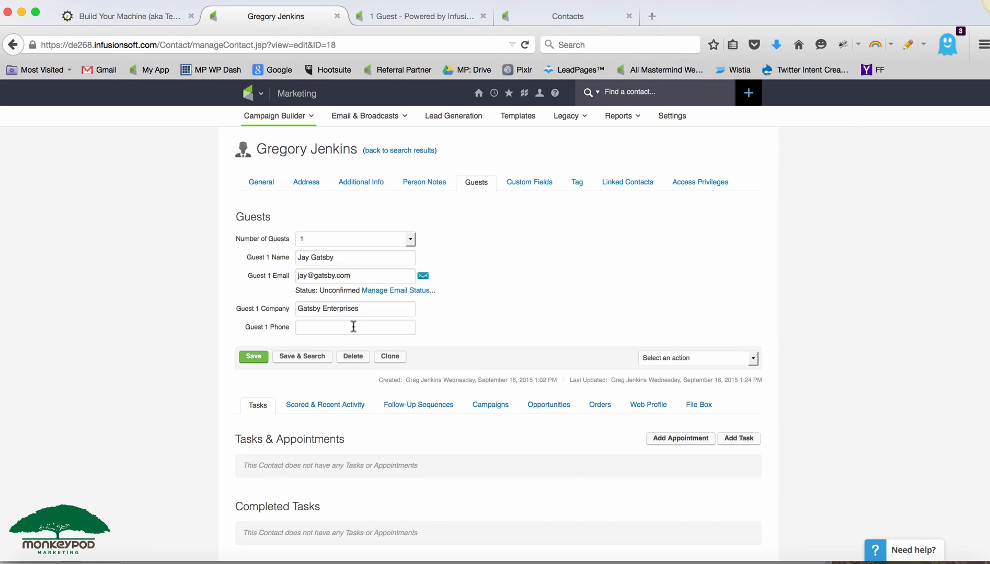
scroll(353, 327, down, 2)
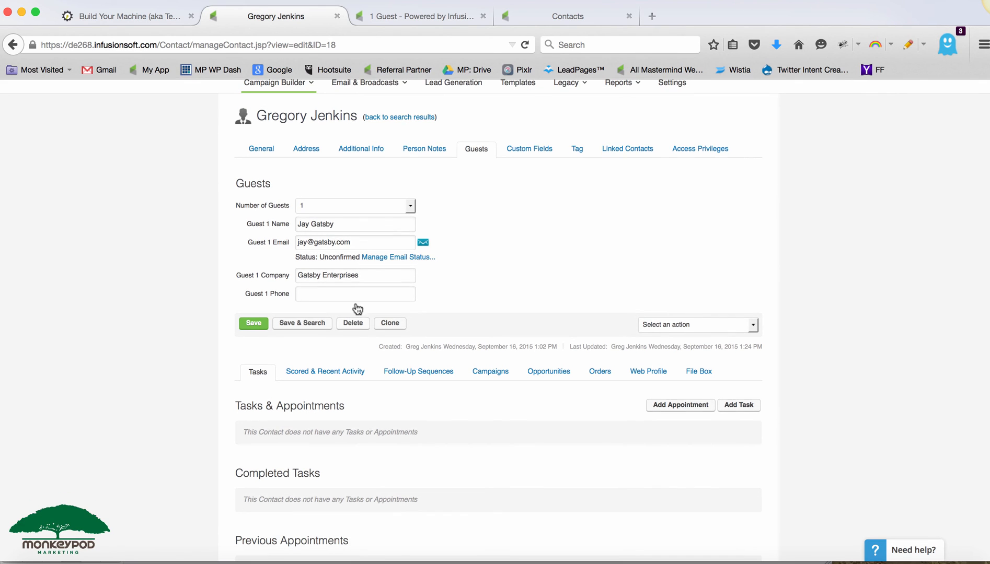
scroll(478, 182, up, 2)
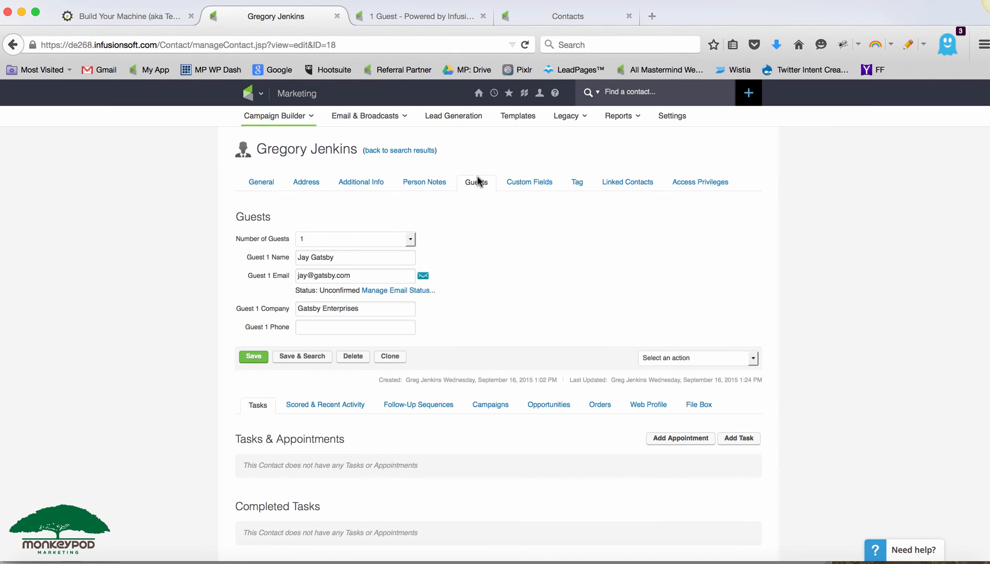
- Return to the JN Test campaign from the campaigns list
click(412, 16)
click(293, 17)
mouse_move(283, 115)
click(286, 134)
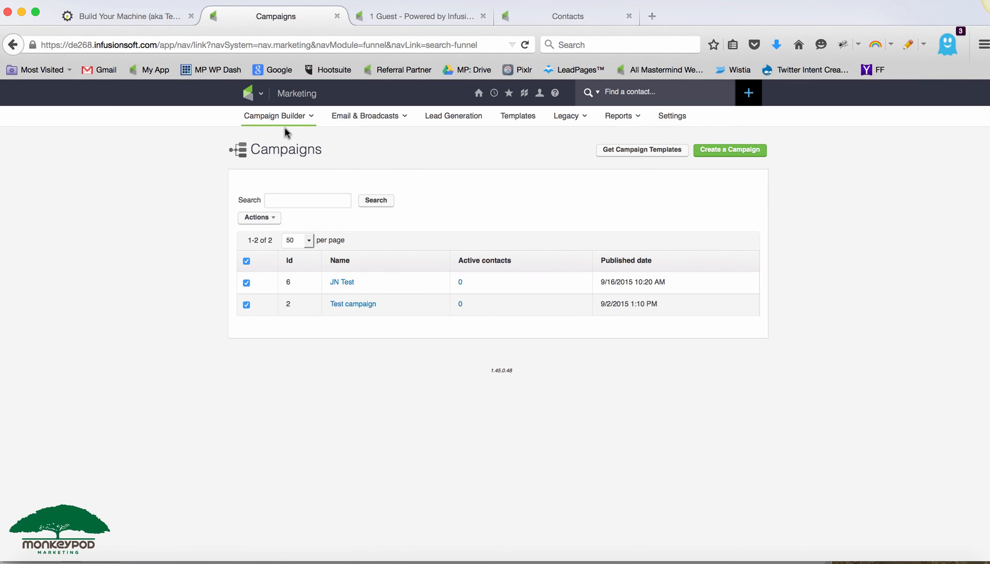
click(341, 283)
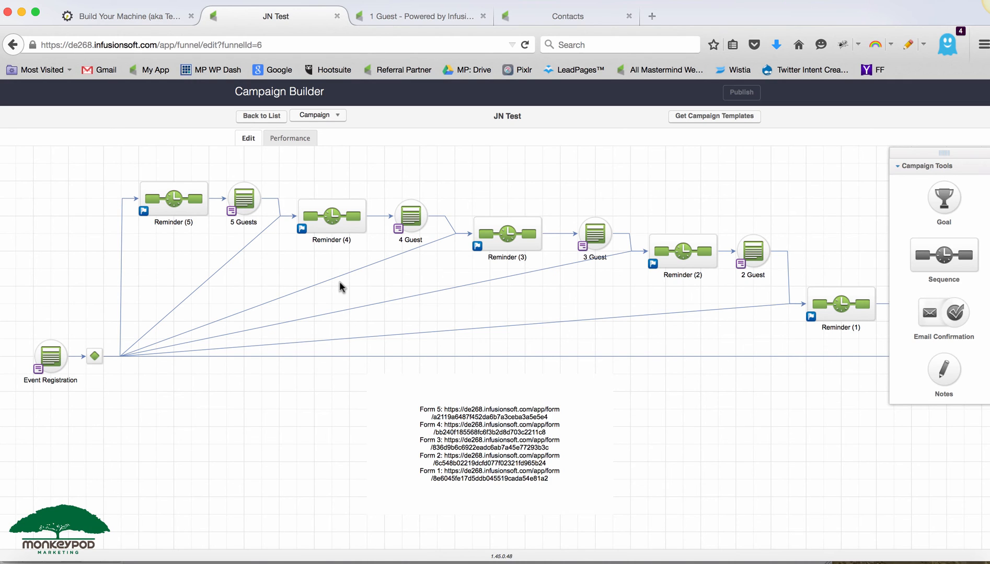
- Examine the forms and sequences along the campaign canvas
drag(218, 169, 271, 253)
click(52, 354)
click(249, 199)
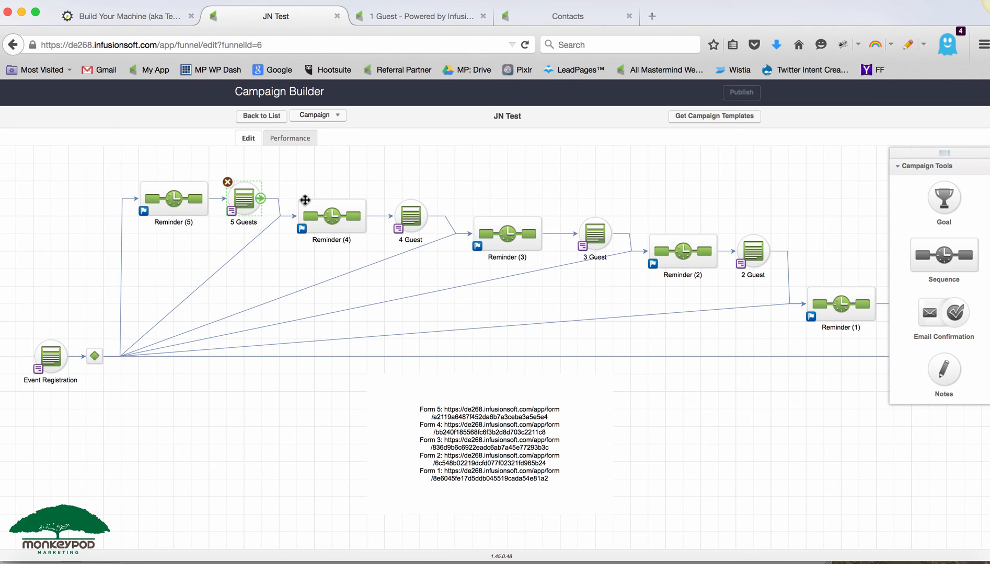
click(402, 221)
click(593, 230)
click(750, 250)
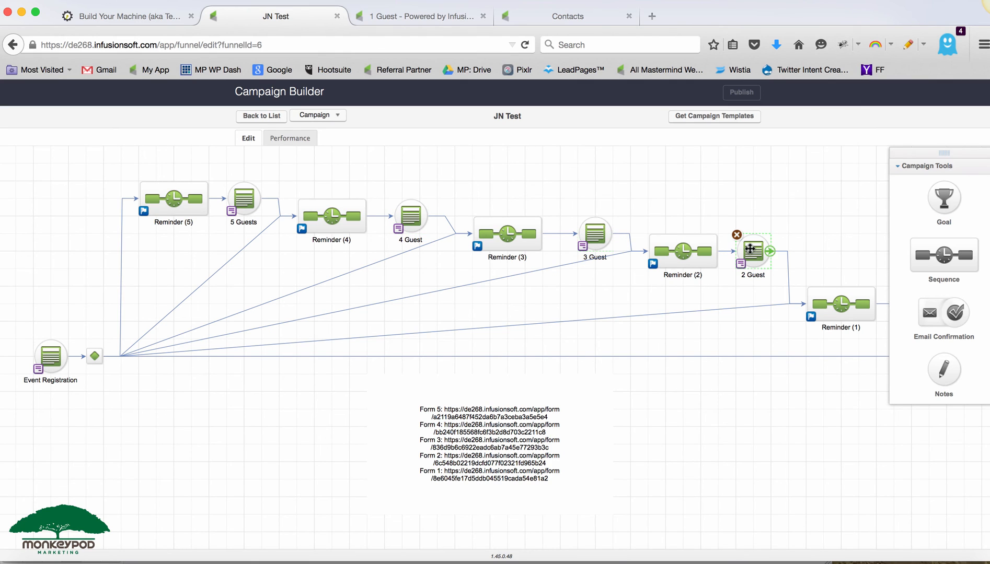
click(721, 343)
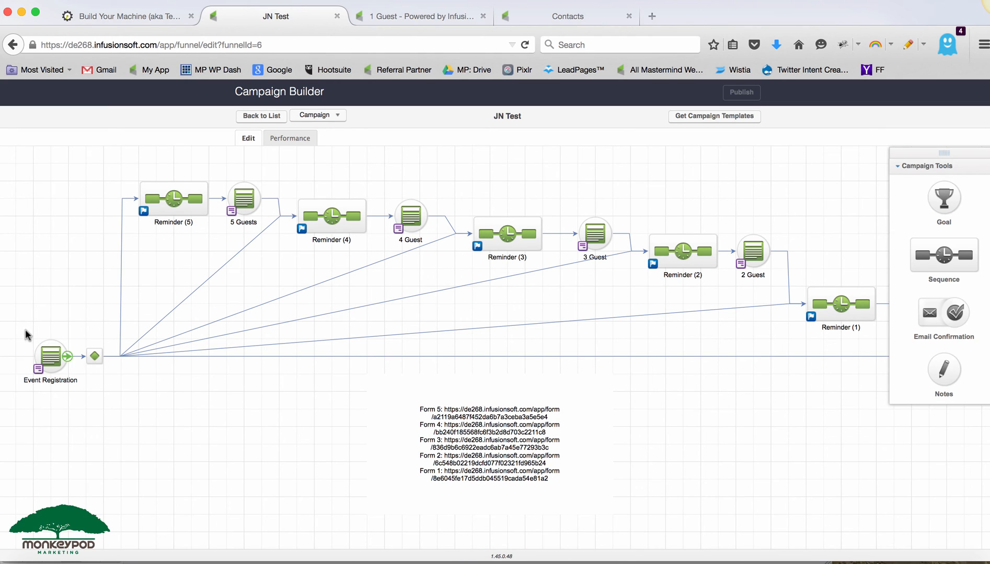
drag(13, 329, 98, 418)
drag(745, 415, 558, 399)
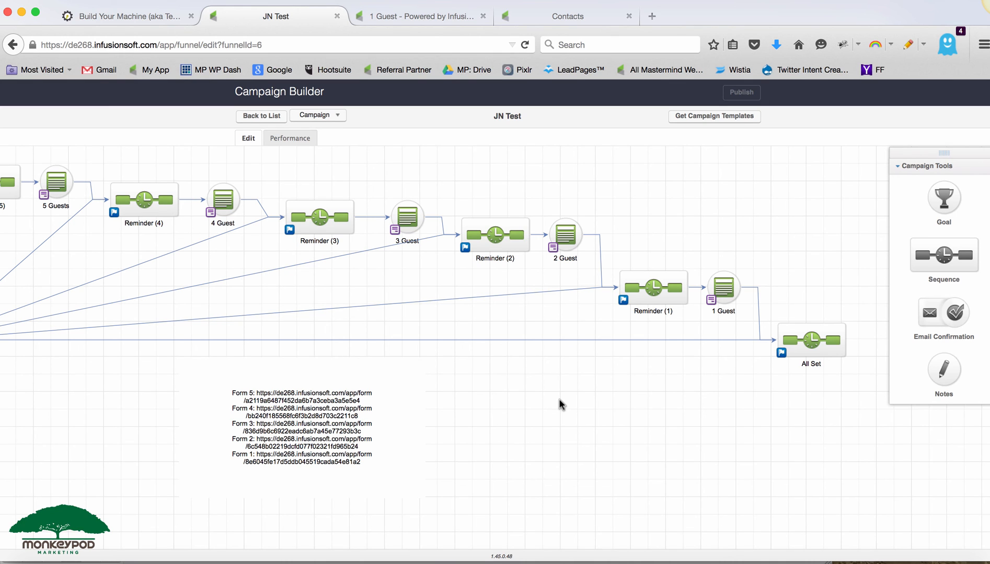
- Review the 1 Guest form's thank-you page, then open the Event Registration form
double_click(726, 281)
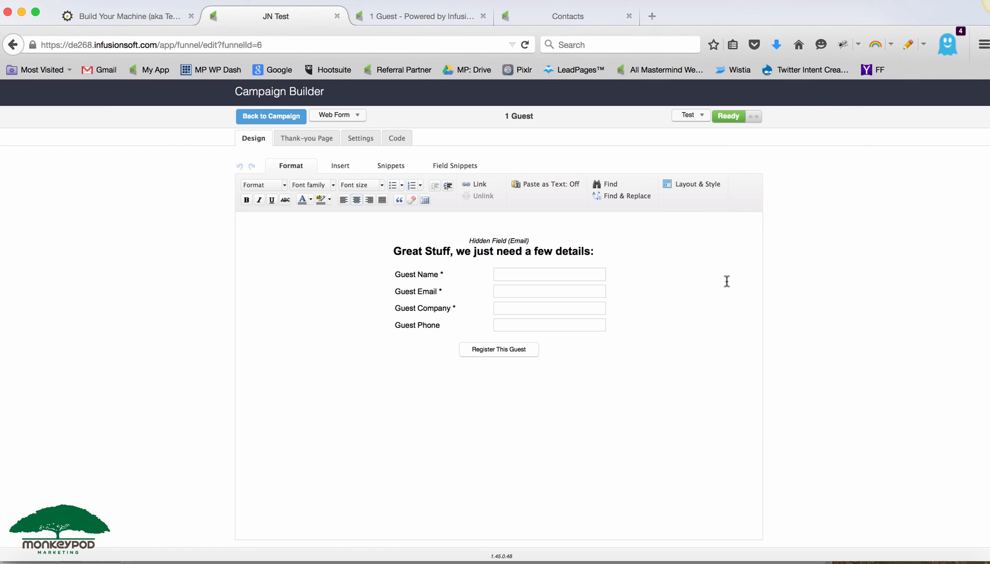
click(313, 138)
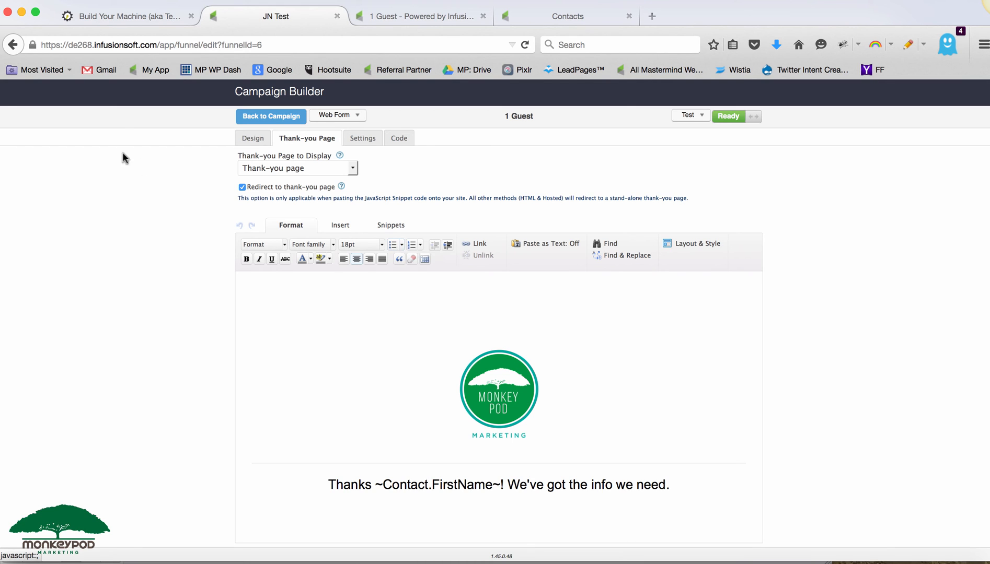
click(250, 117)
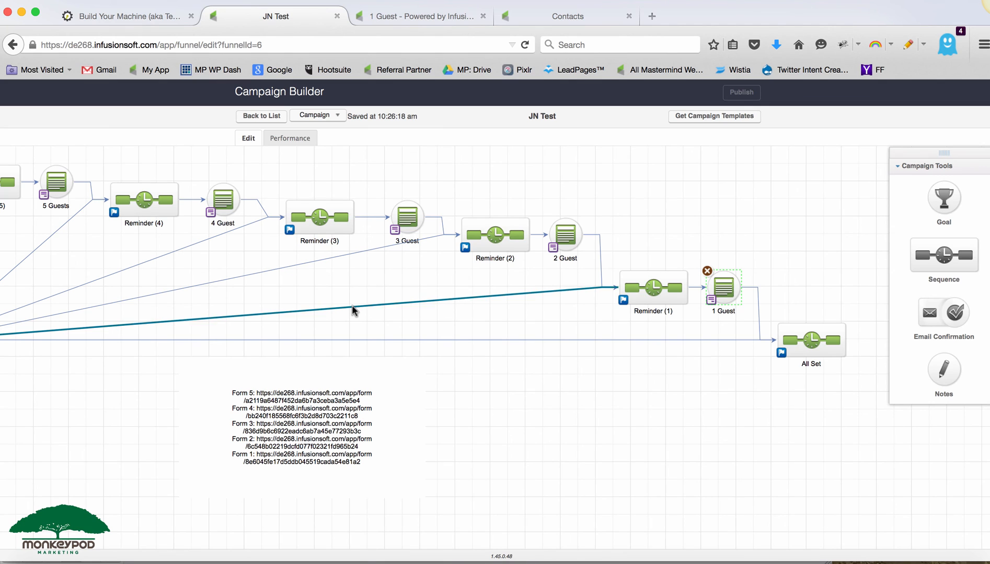
drag(347, 291, 658, 296)
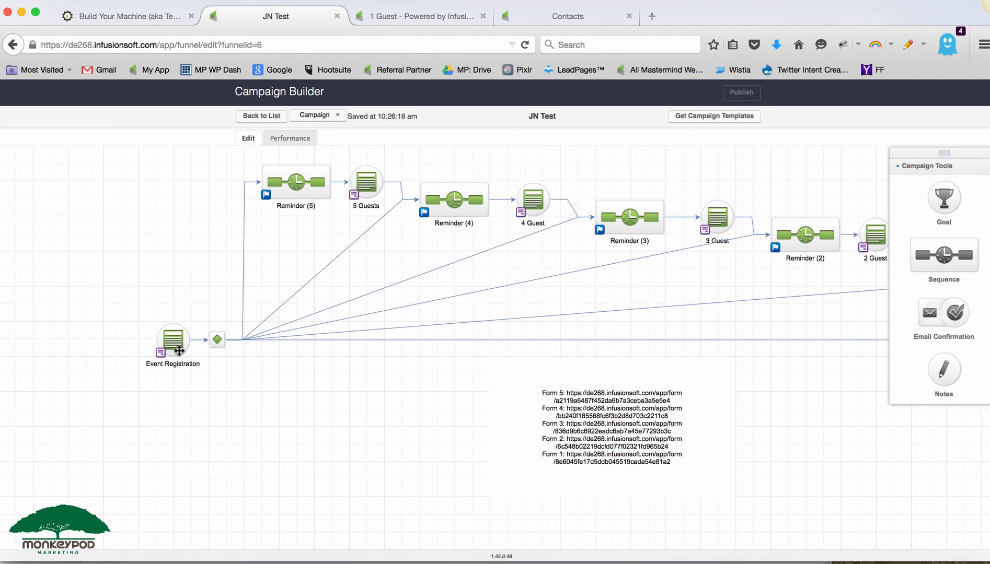
double_click(162, 338)
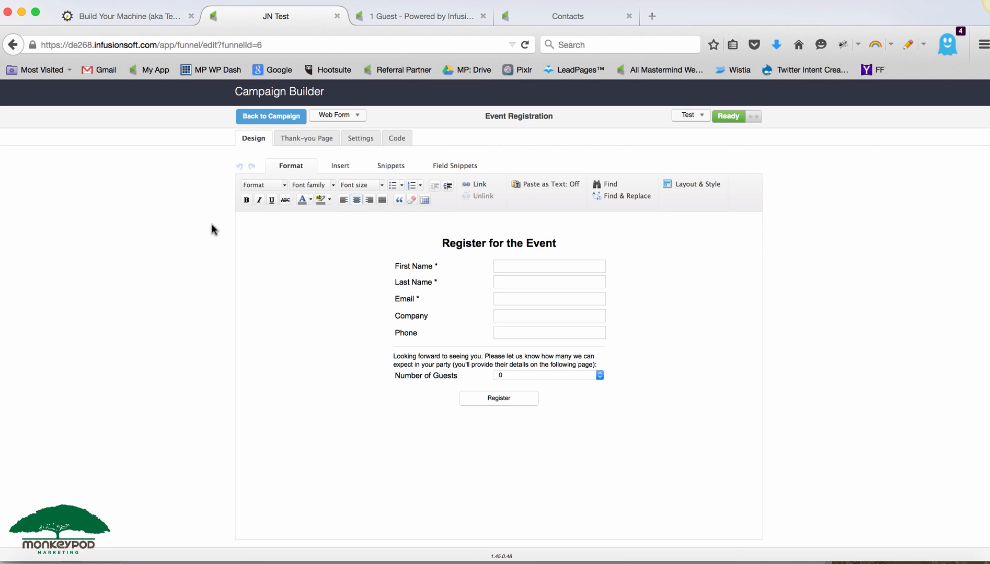
- Return to the campaign canvas and delete the links chaining each guest form to the next reminder sequence
click(260, 119)
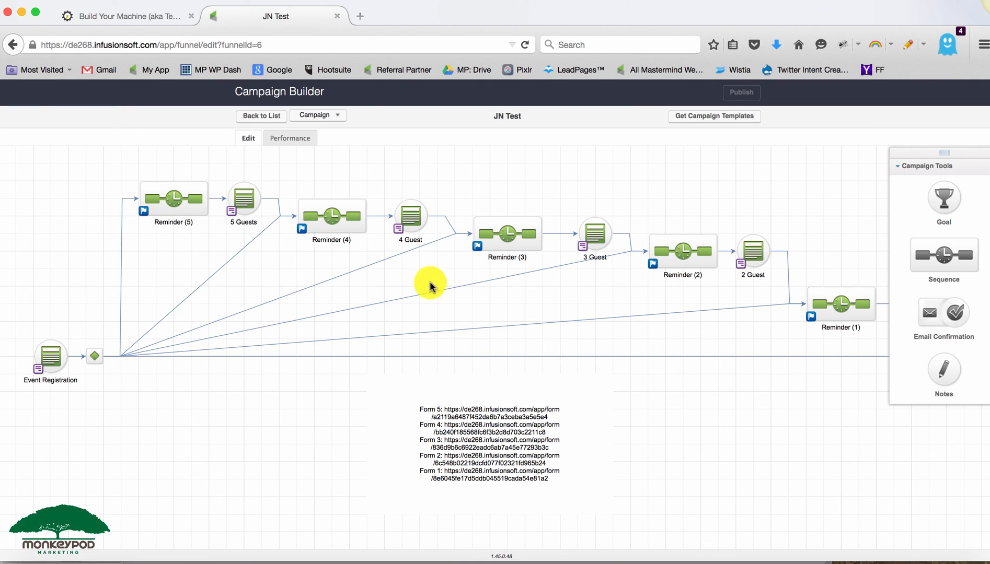
click(275, 202)
key(Delete)
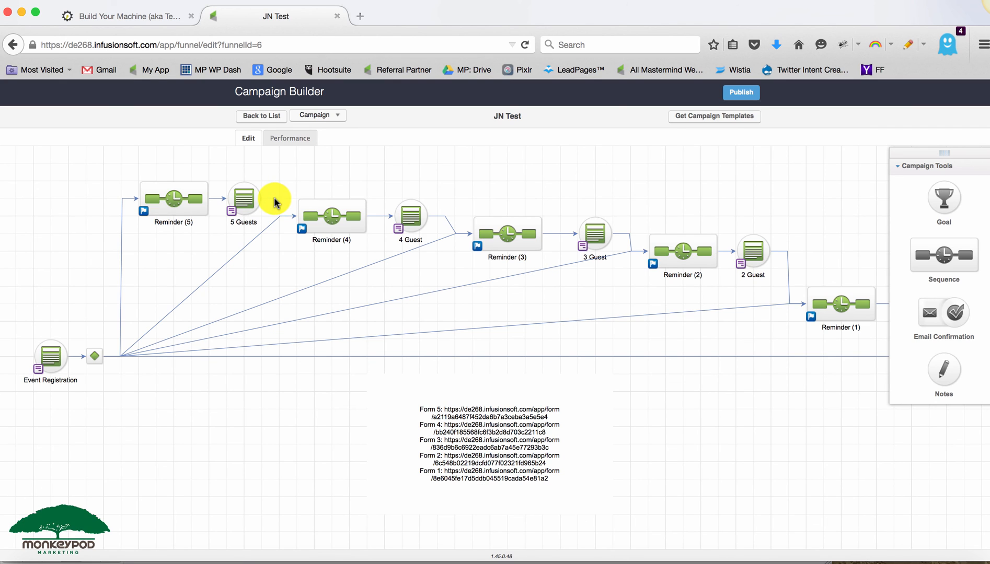
click(450, 225)
key(Delete)
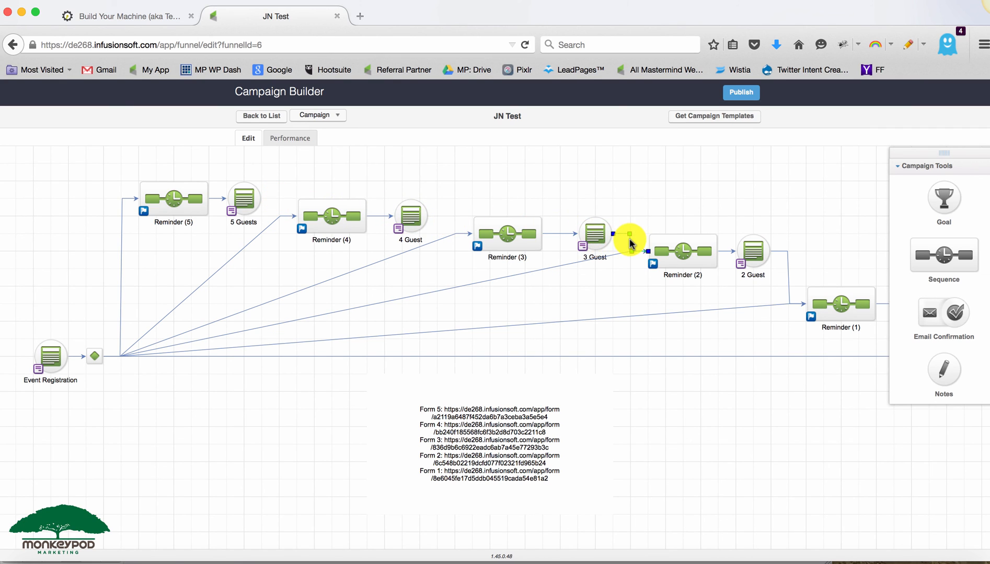
click(788, 275)
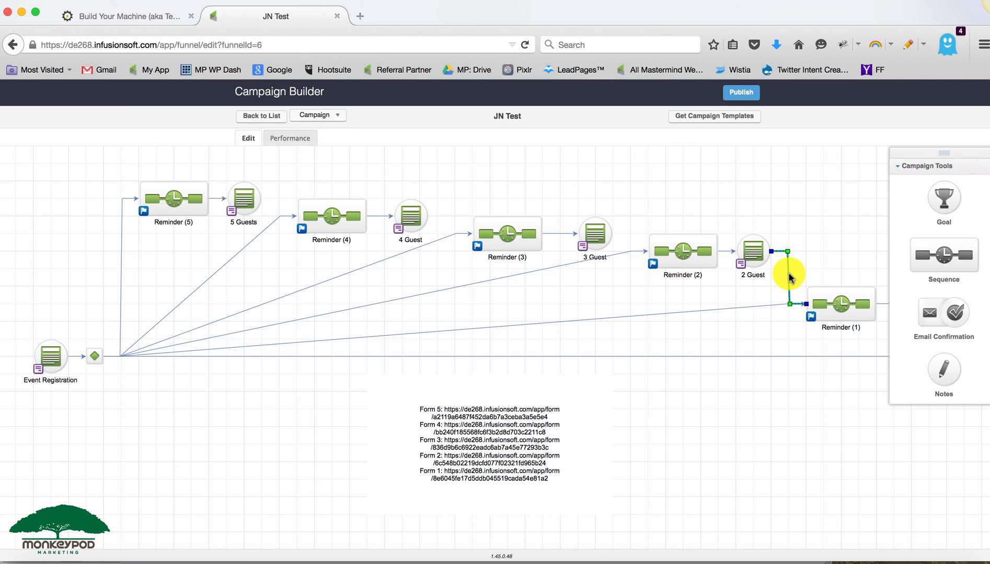
key(Delete)
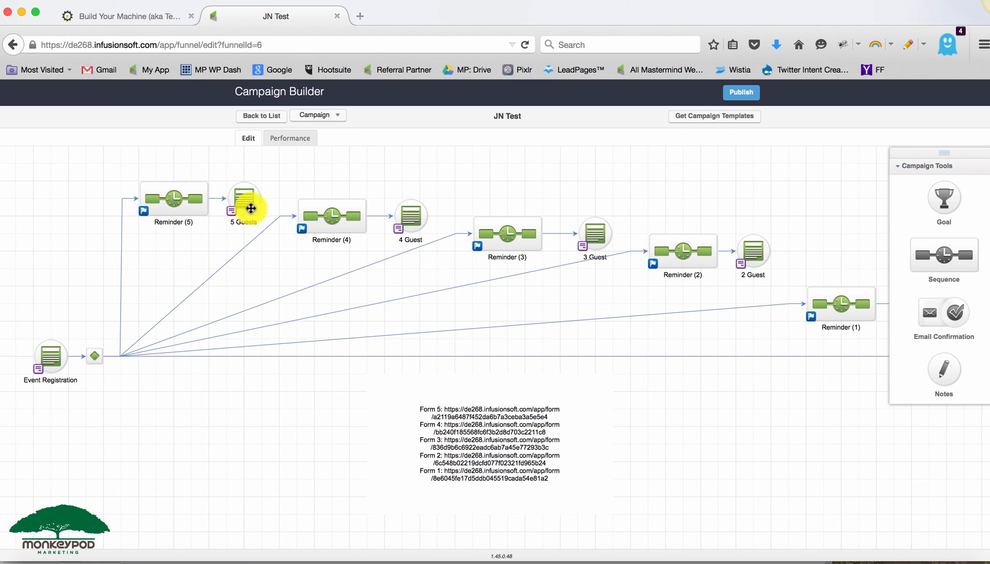
- Rearrange the five reminder-and-guest-form pairs into a vertical stack branching from the Event Registration decision
drag(279, 182, 442, 269)
drag(420, 216, 303, 251)
drag(115, 175, 283, 240)
drag(243, 196, 285, 198)
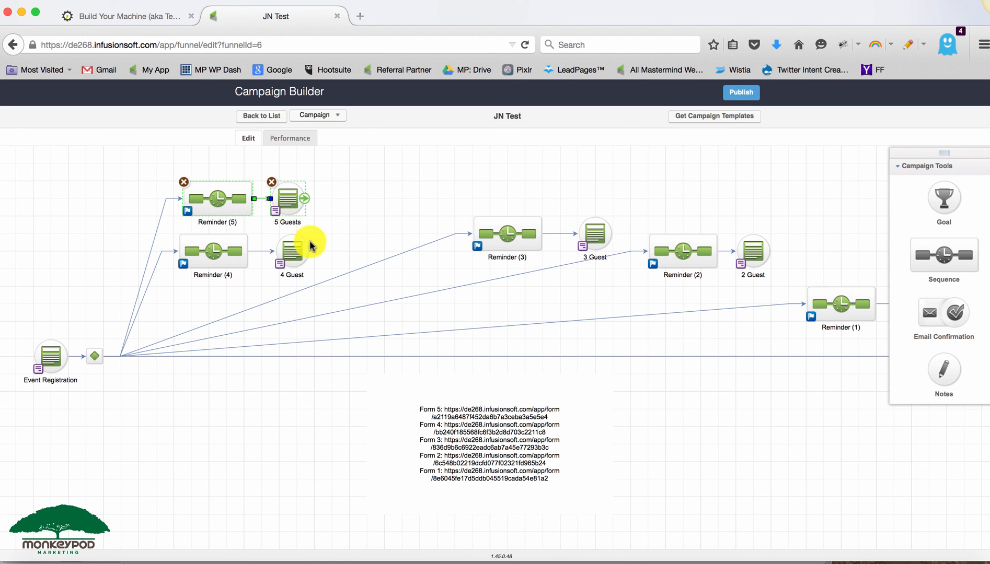
click(307, 398)
drag(446, 203, 290, 305)
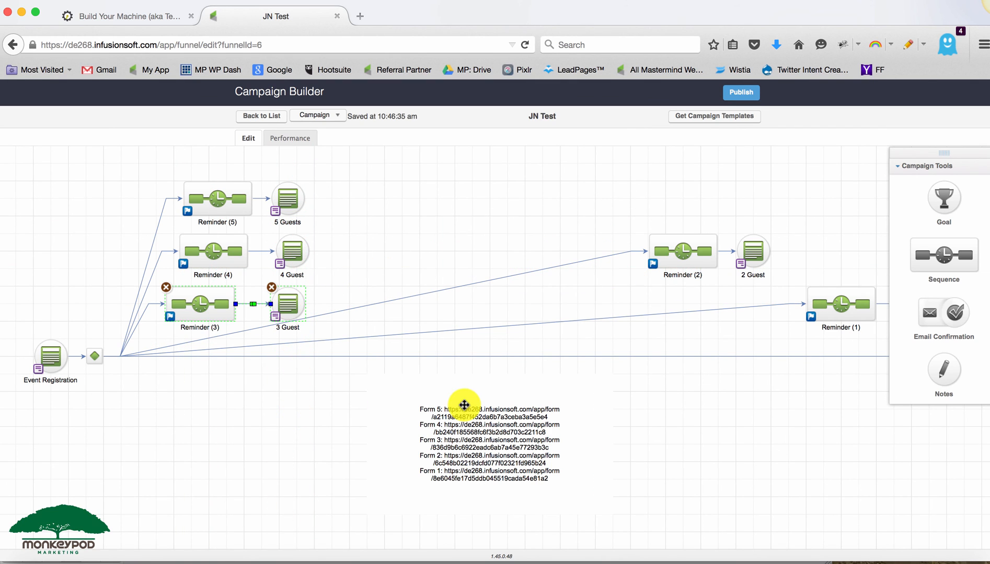
drag(633, 216, 775, 287)
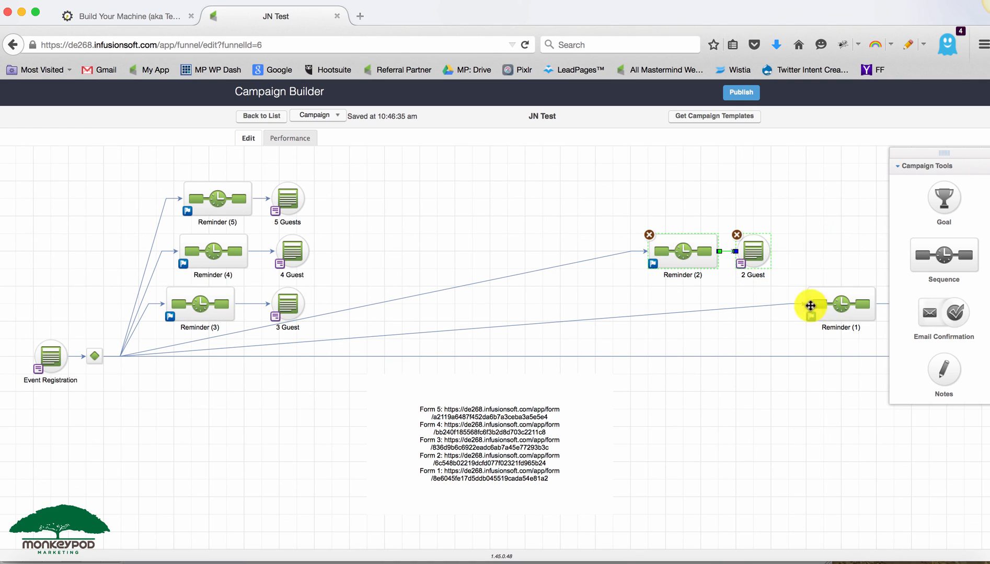
drag(747, 243, 294, 392)
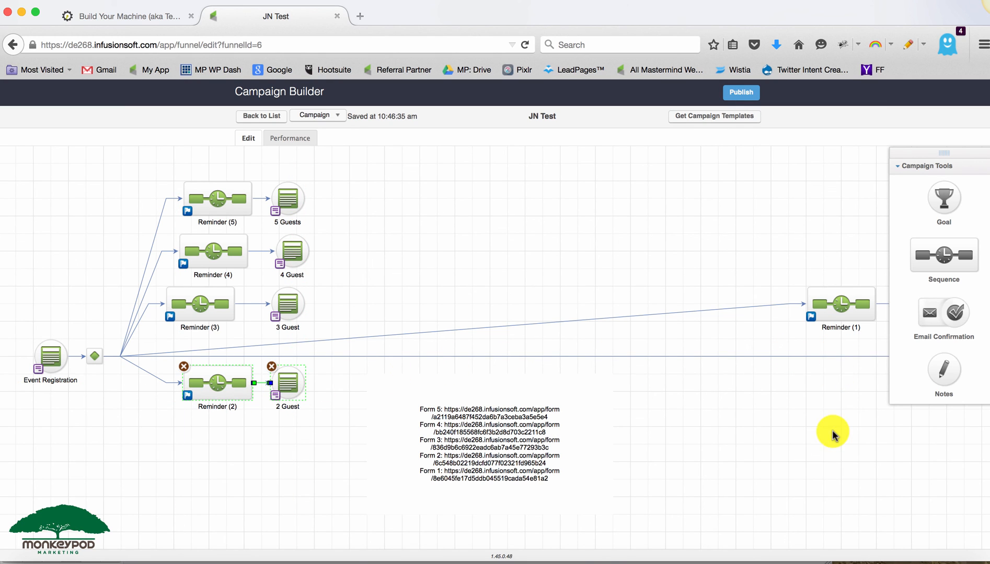
drag(831, 431, 769, 431)
drag(741, 264, 890, 372)
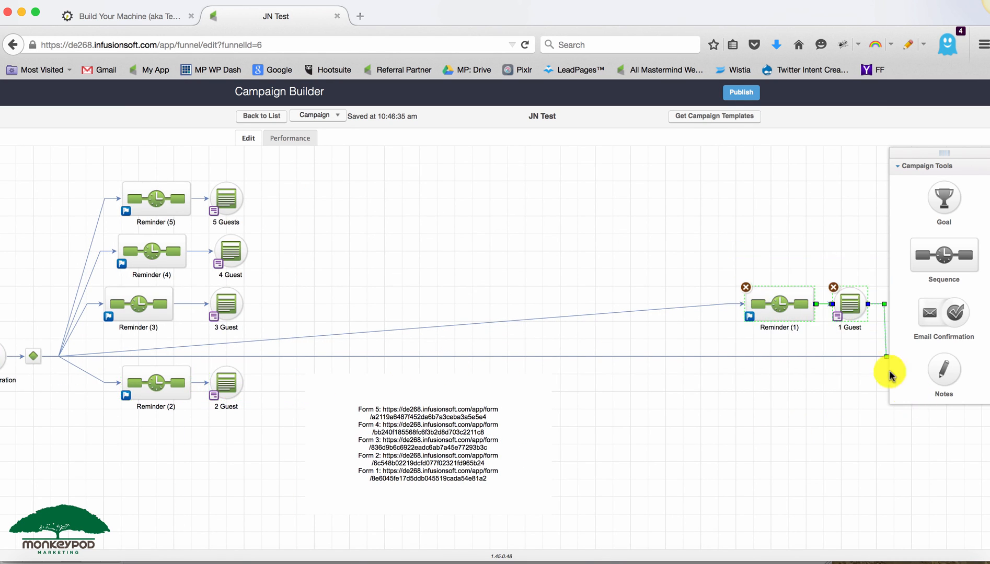
drag(848, 312, 453, 470)
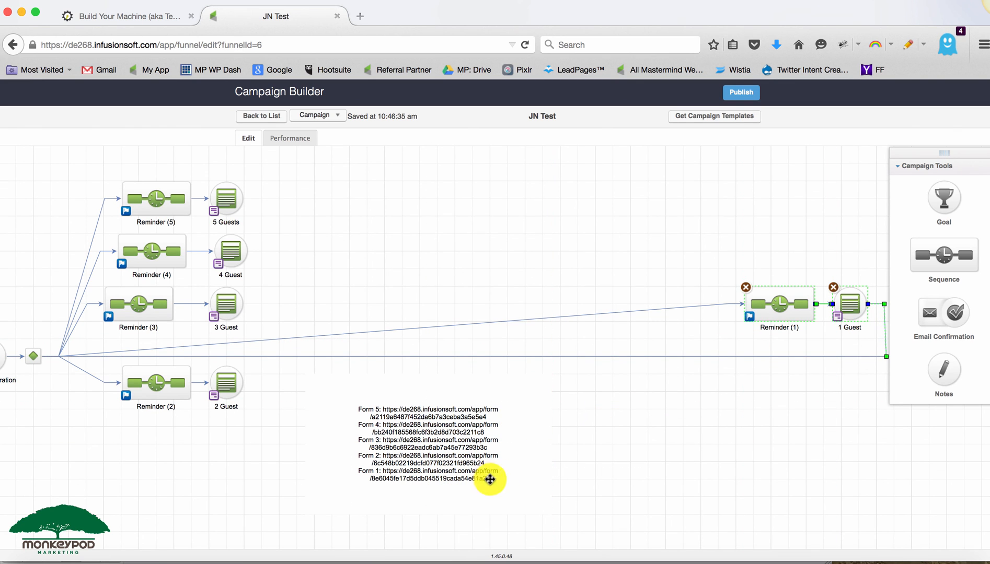
drag(768, 308, 150, 454)
- Move the form-links note aside and bring the All Set sequence next to the stacked guest forms
click(468, 440)
drag(469, 440, 579, 471)
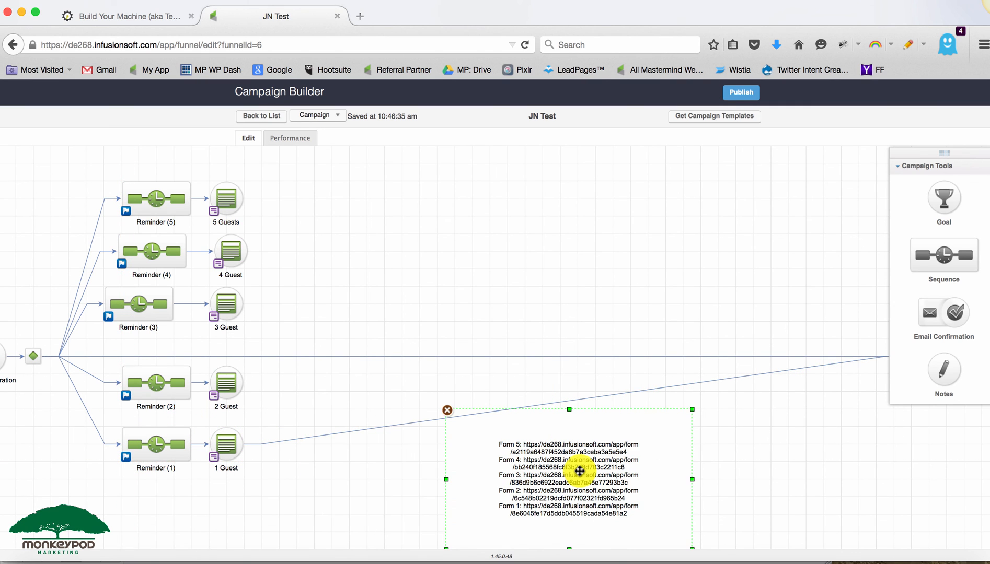
click(844, 421)
drag(843, 421, 698, 420)
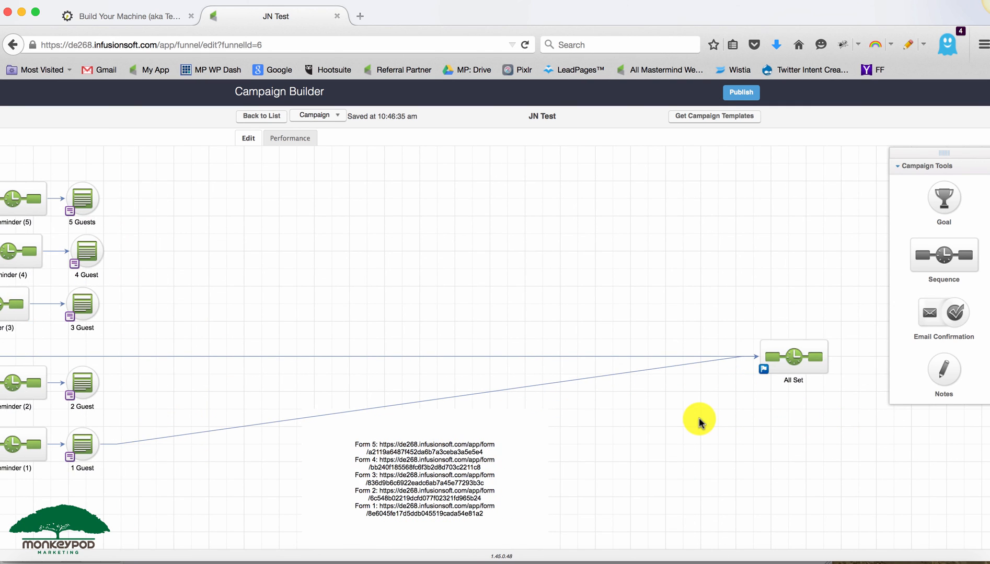
drag(768, 364, 276, 336)
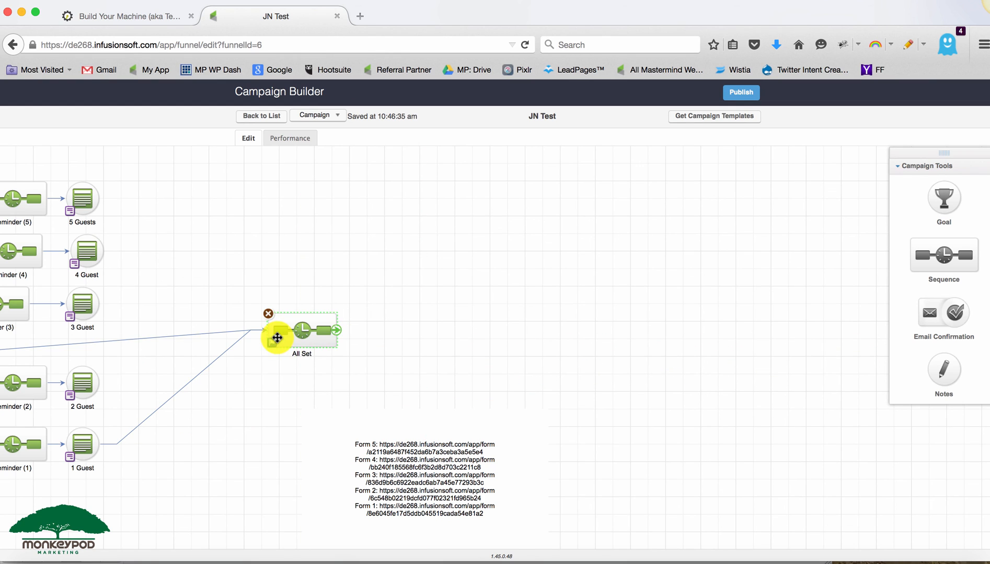
drag(470, 314, 647, 310)
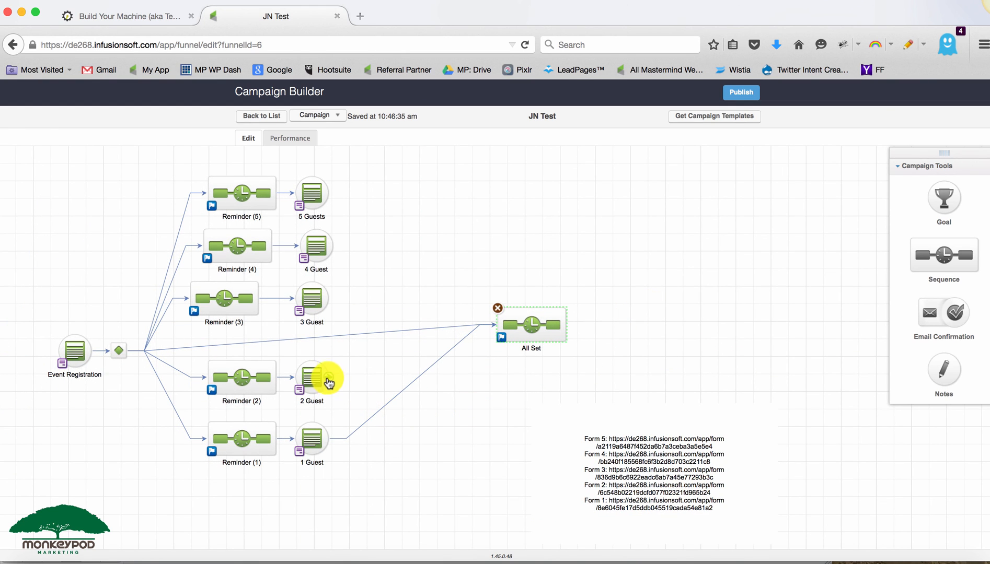
- Connect the 2 Guest, 3 Guest, 4 Guest and 5 Guests forms to the All Set sequence
drag(330, 377, 506, 311)
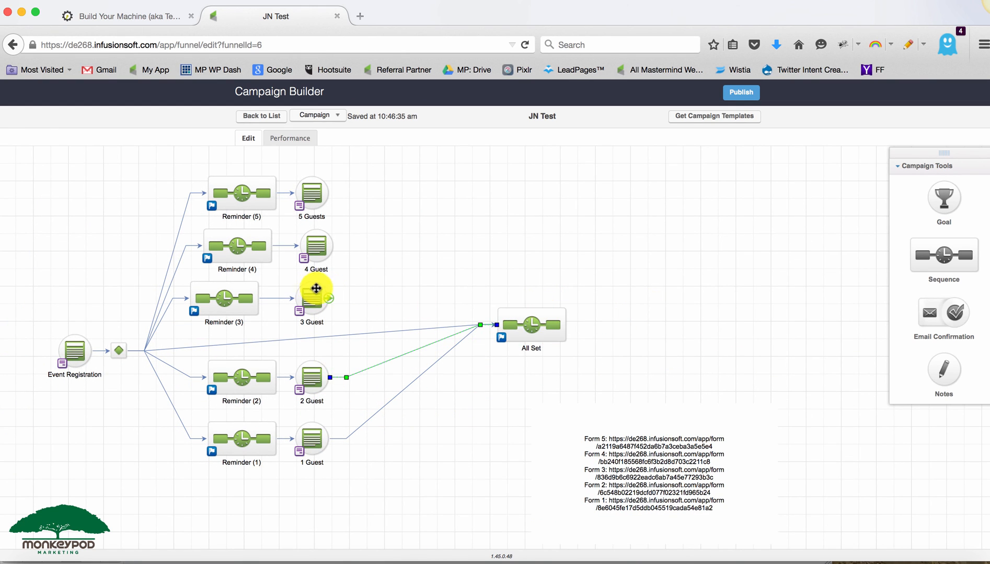
drag(328, 301, 506, 324)
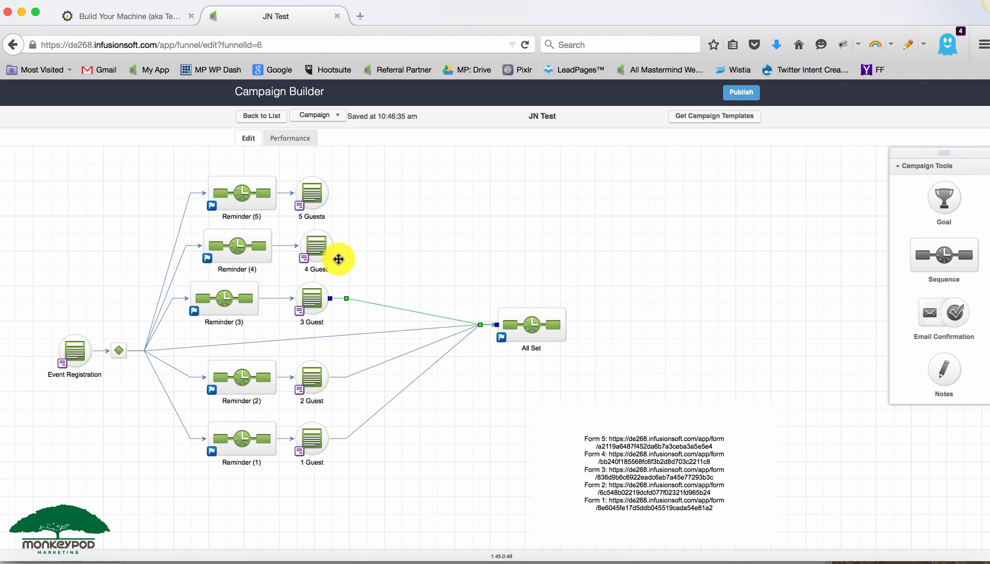
drag(462, 299, 514, 325)
drag(333, 208, 533, 331)
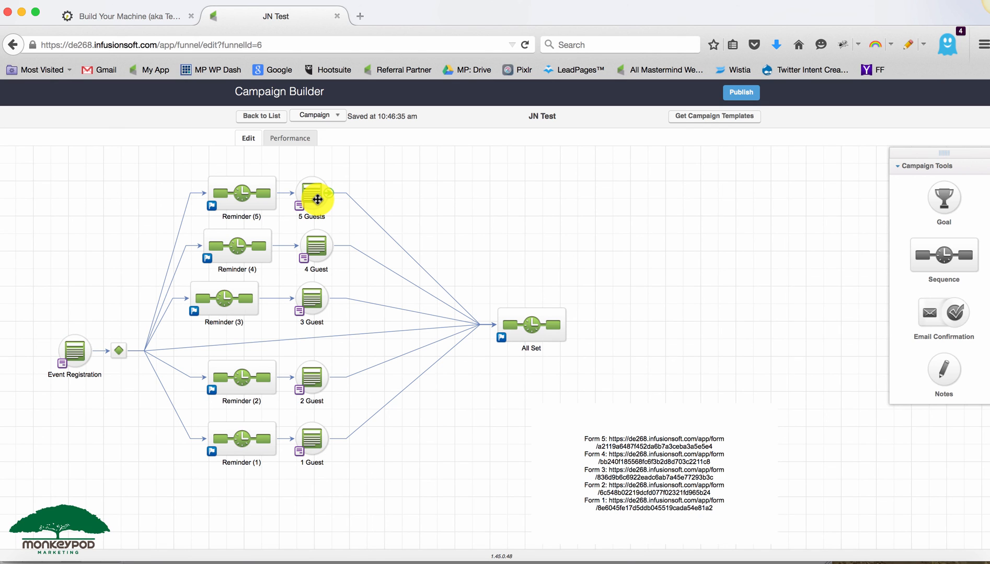
drag(337, 169, 272, 505)
click(319, 255)
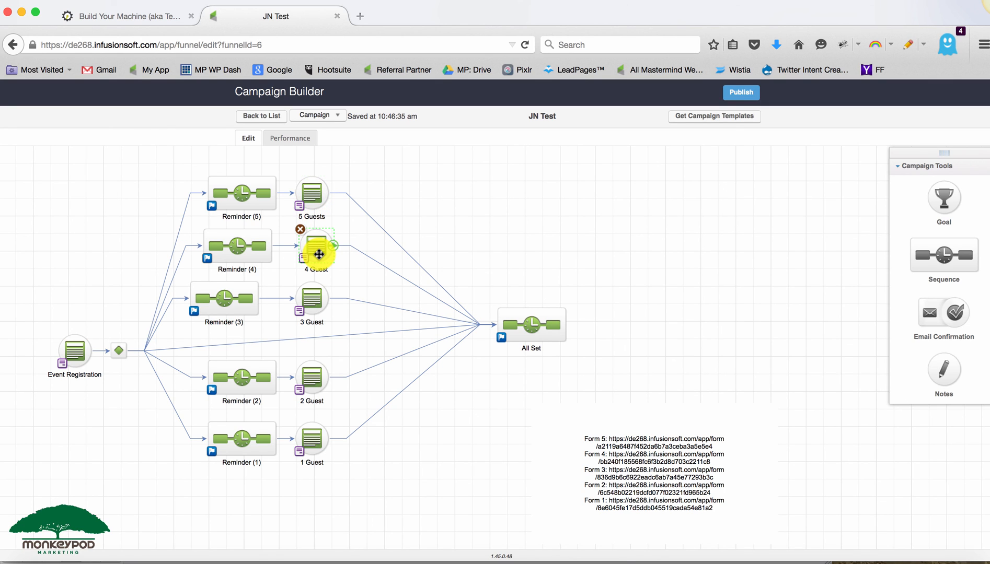
click(316, 364)
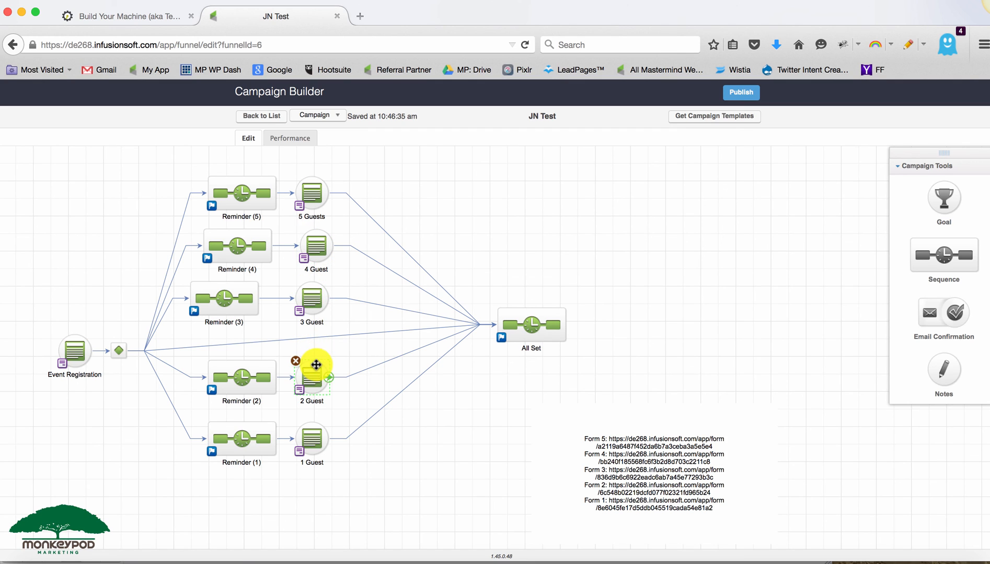
click(314, 433)
click(71, 351)
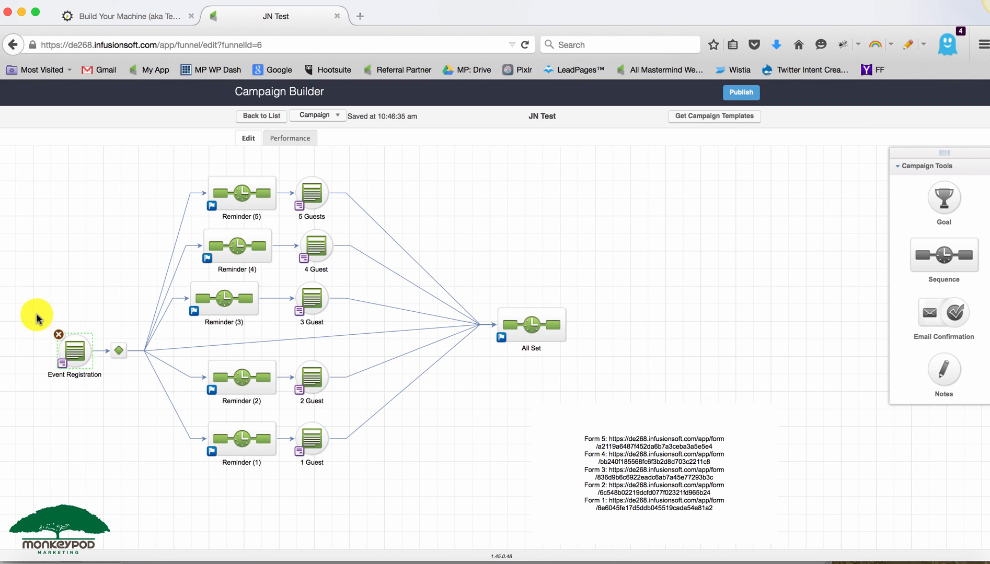
drag(36, 314, 111, 402)
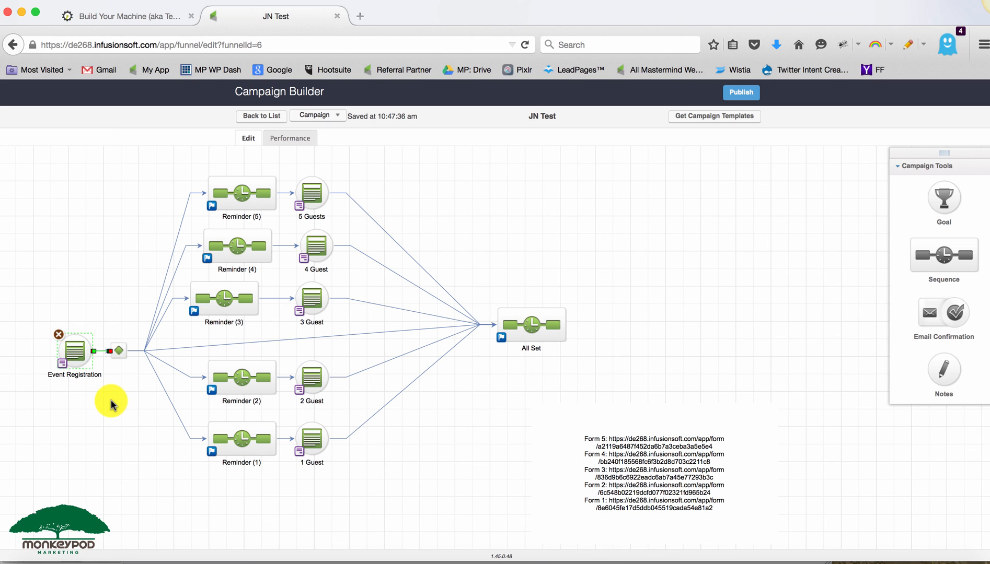
click(111, 402)
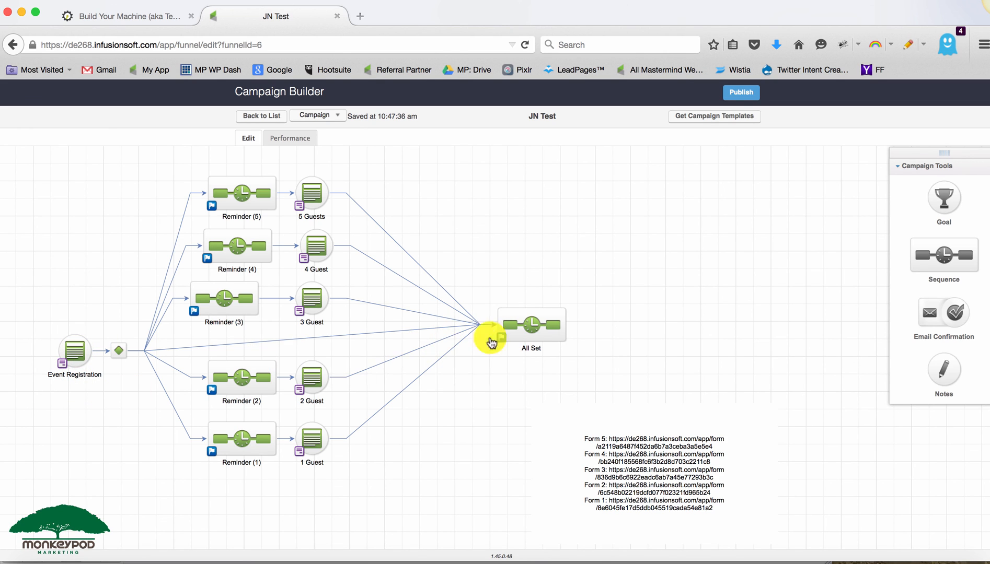
- Nudge the All Set sequence, the 5 Guests form and the Reminder (3) sequence to tidy the layout
drag(524, 333, 492, 360)
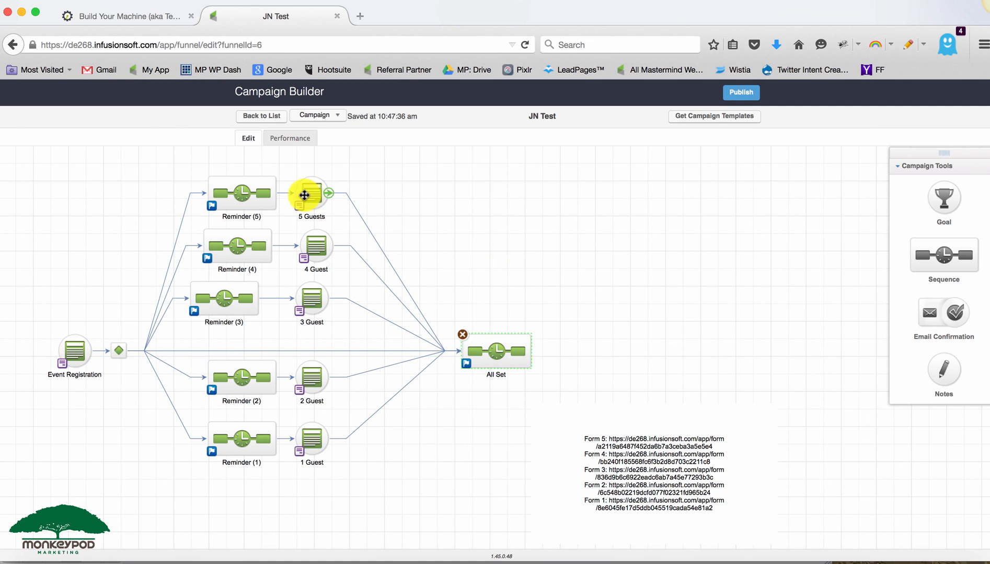
drag(304, 195, 316, 194)
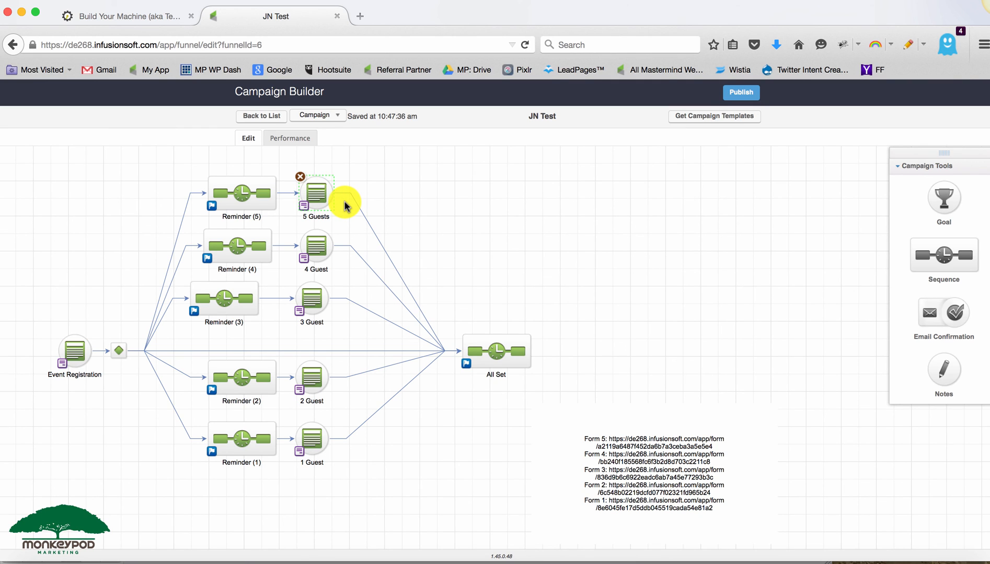
click(322, 257)
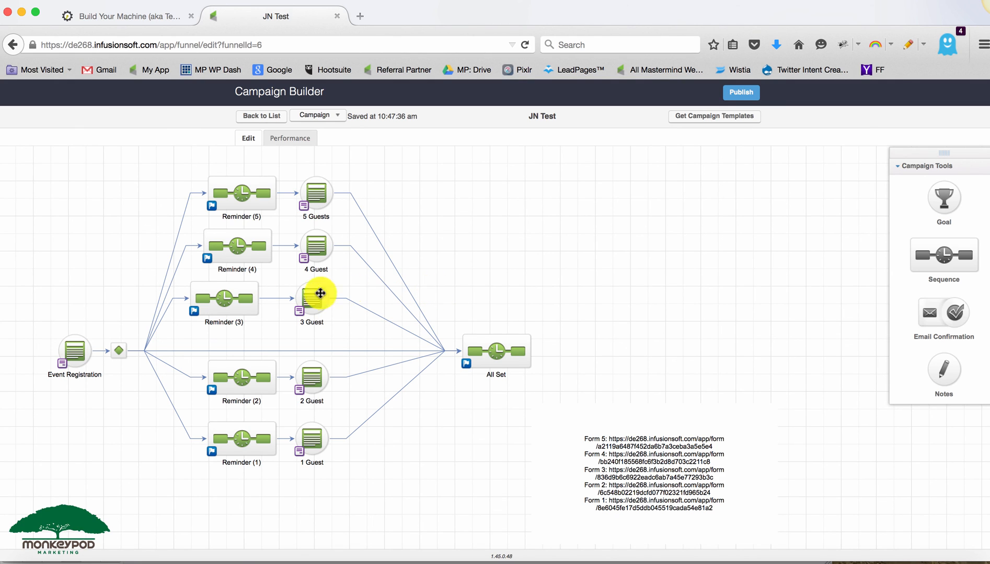
drag(234, 302, 245, 303)
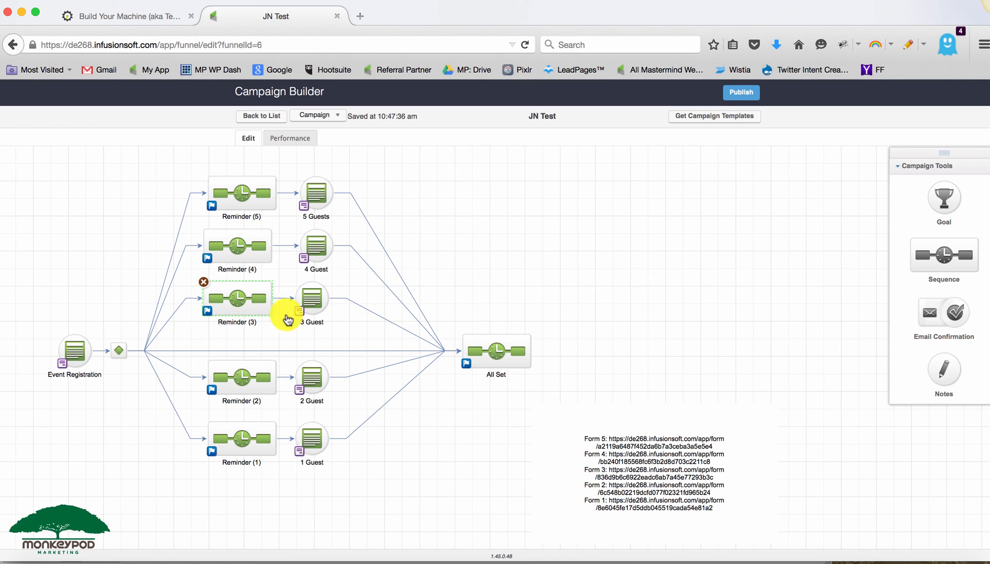